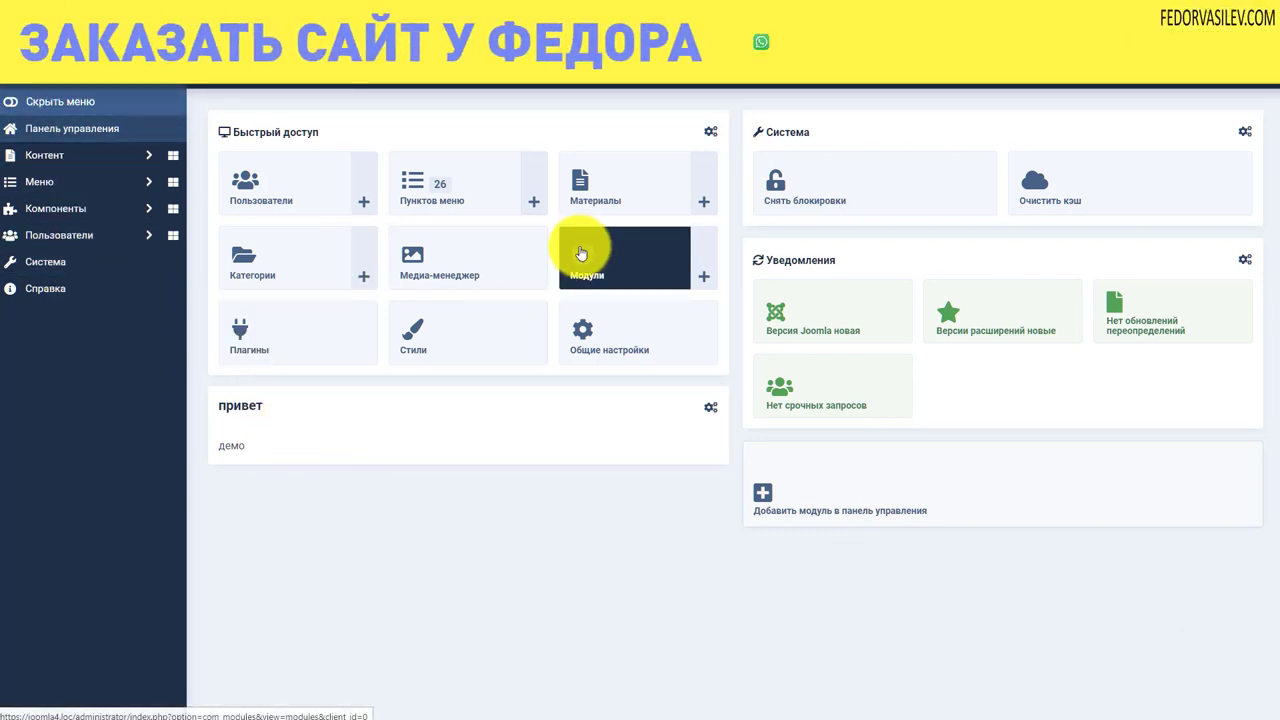
Create a new site module of the type "Список материалов".
click(70, 157)
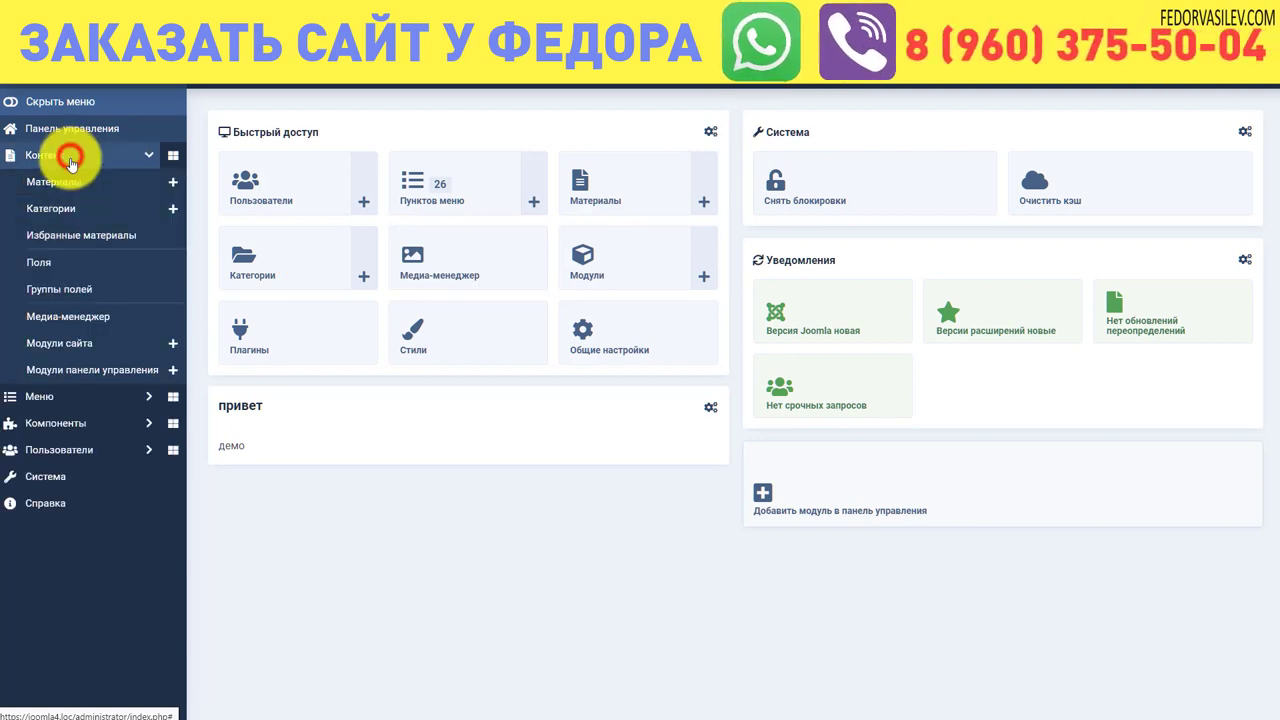
click(105, 352)
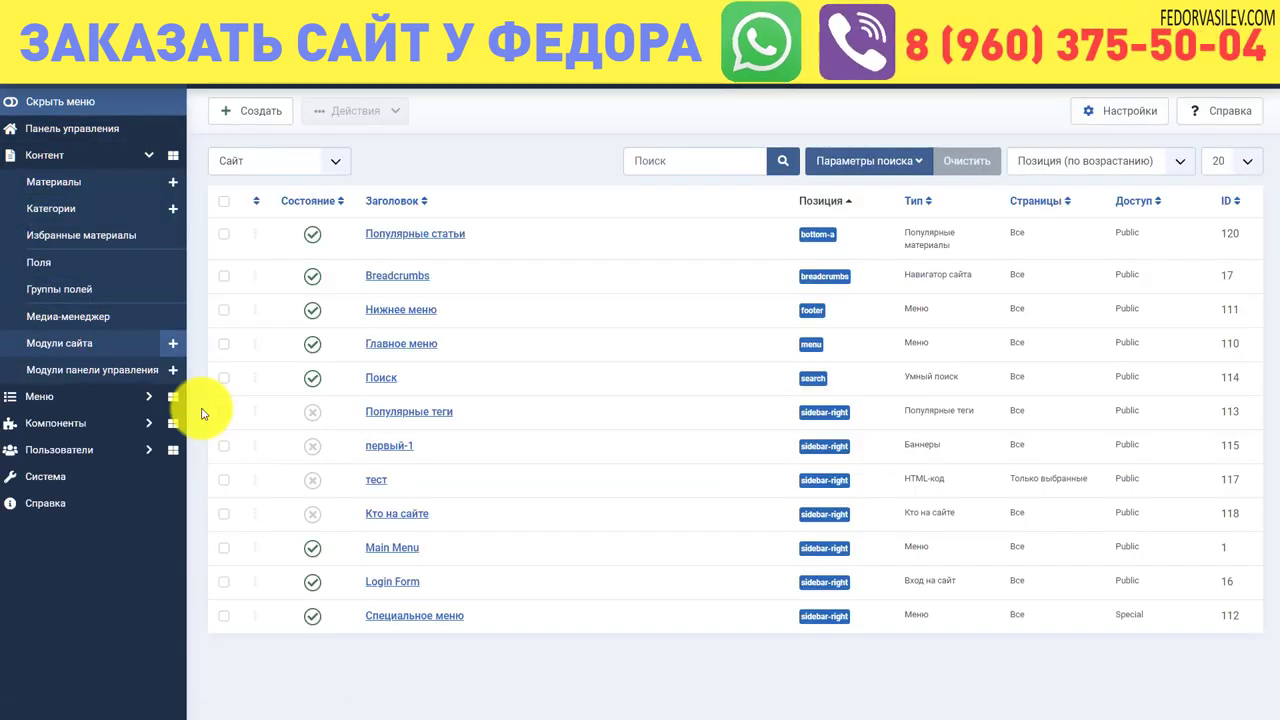
click(256, 111)
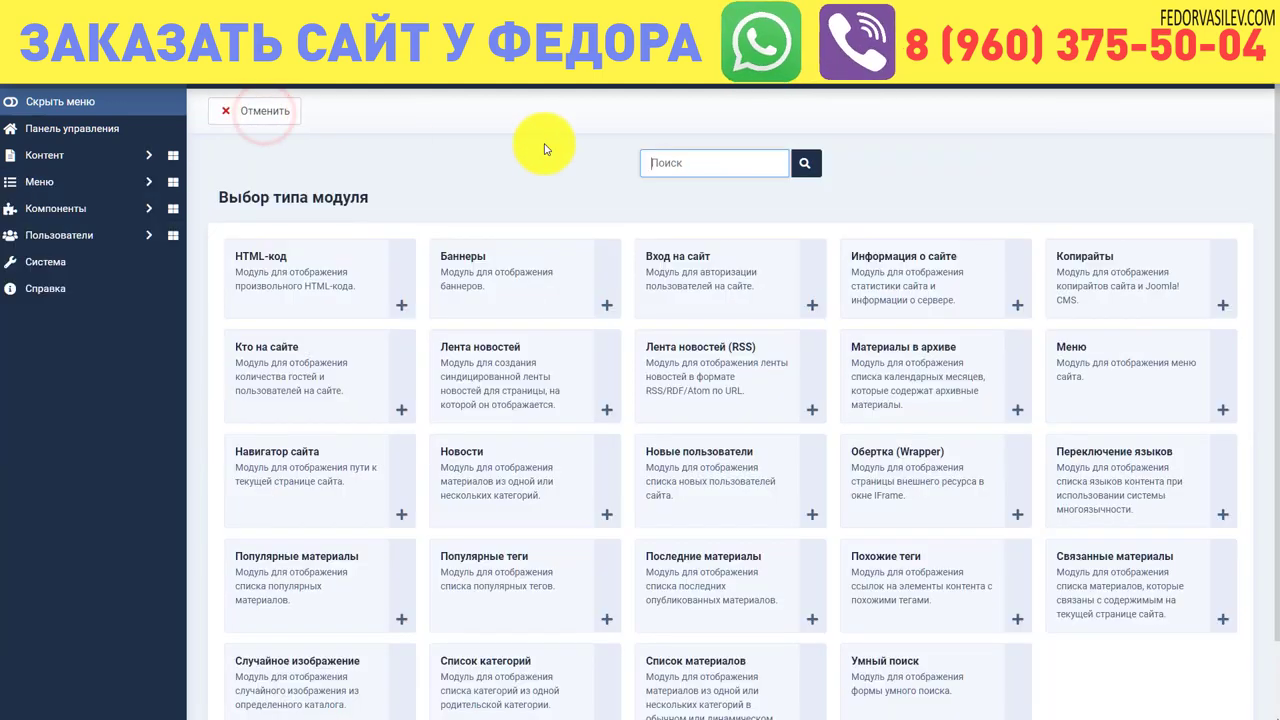
scroll(545, 149, down, 3)
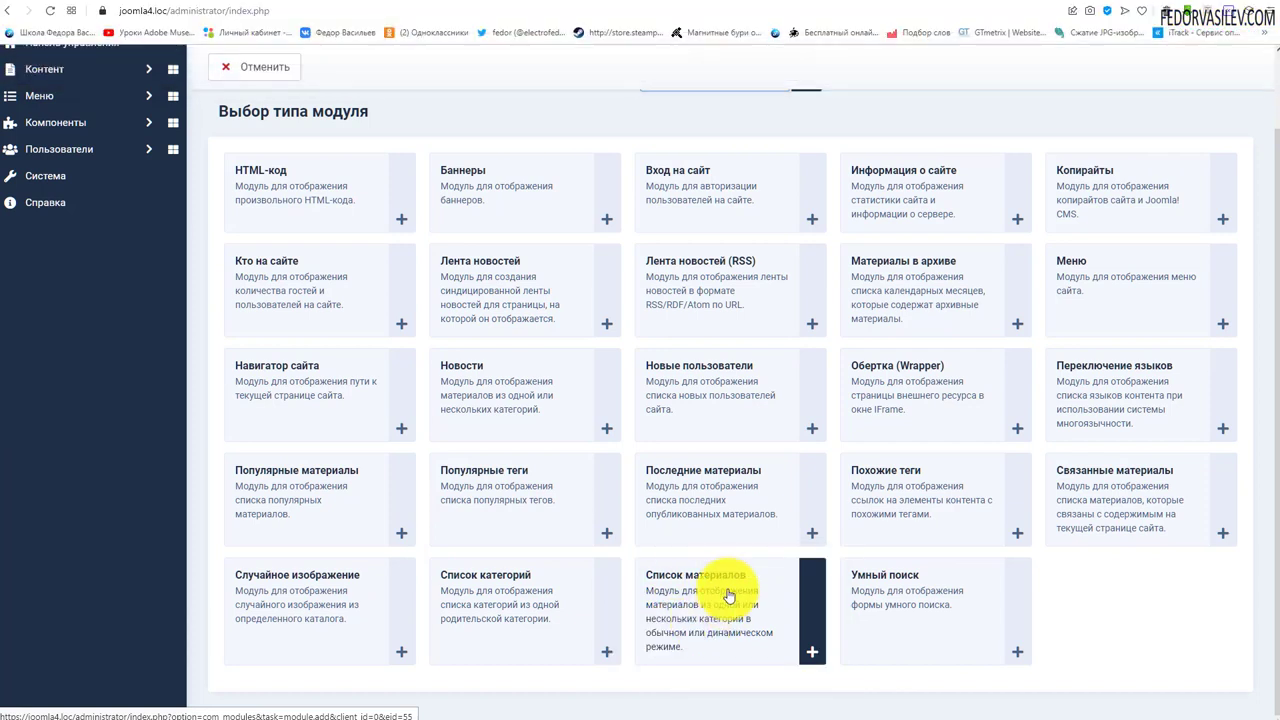
click(701, 611)
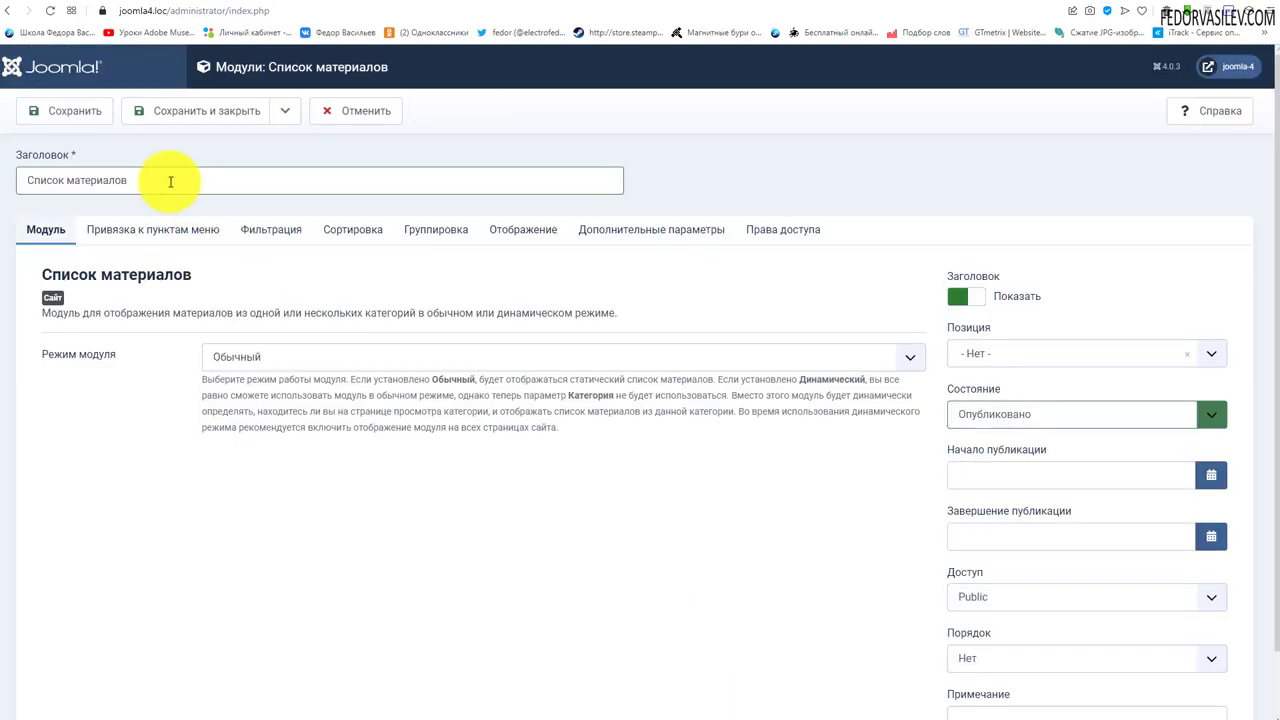
Assign the module to the Bottom-a [bottom-a] position with its title set to be shown.
drag(170, 181, 30, 234)
click(737, 163)
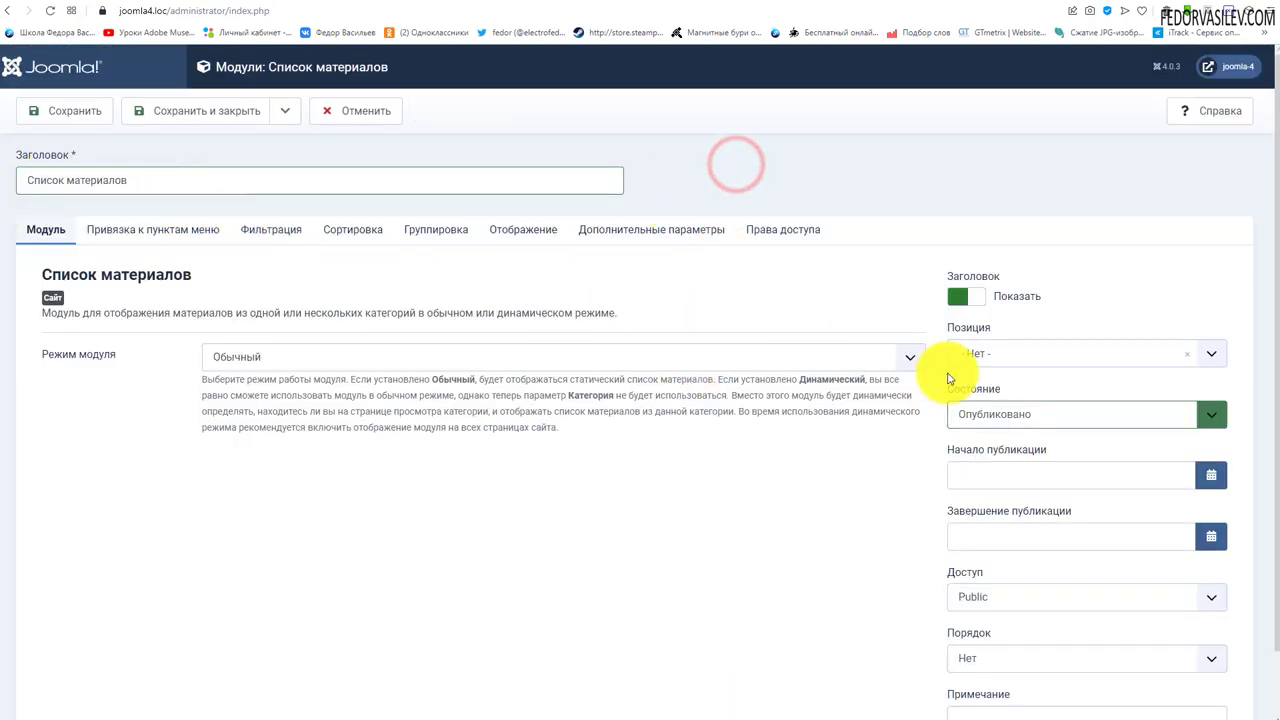
click(963, 295)
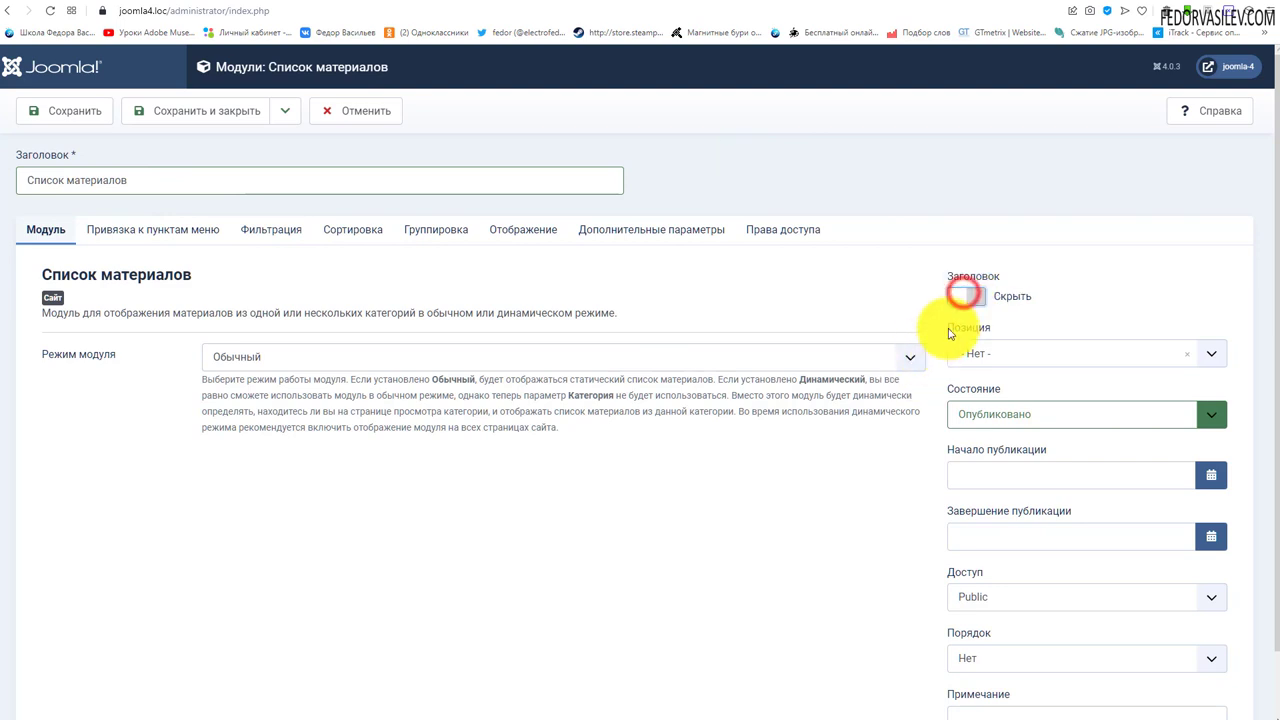
click(1024, 352)
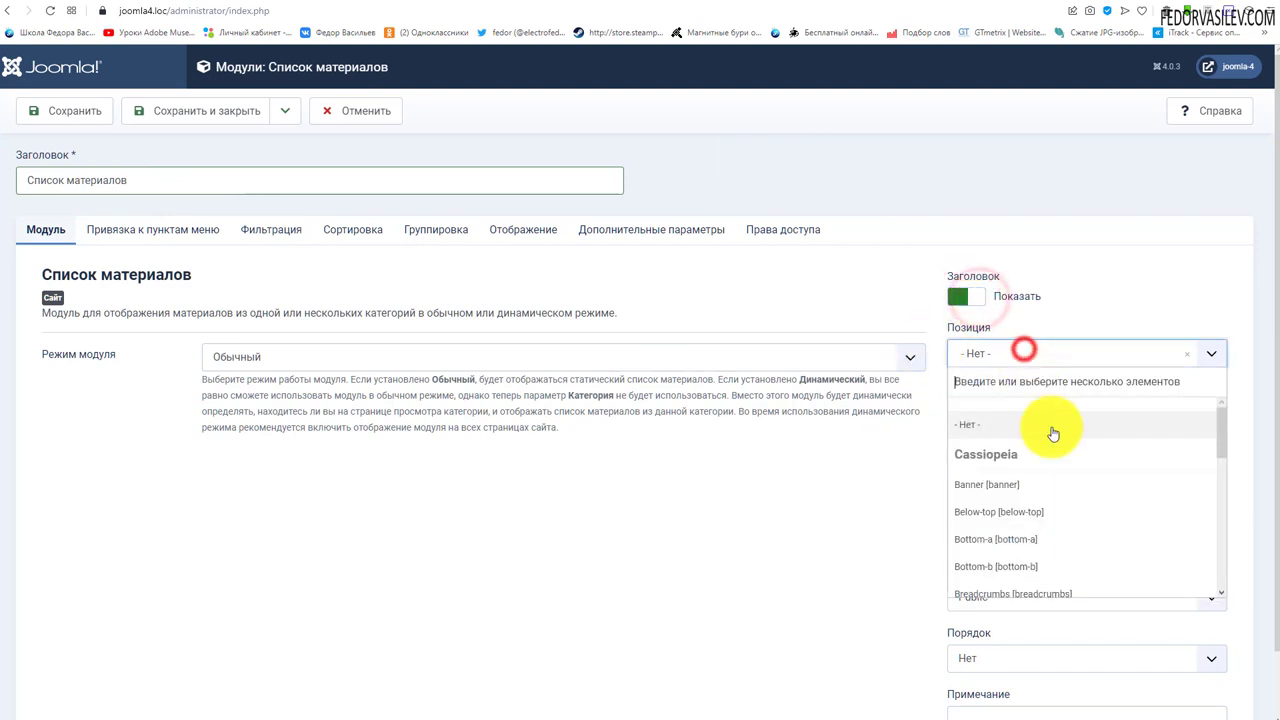
click(1031, 538)
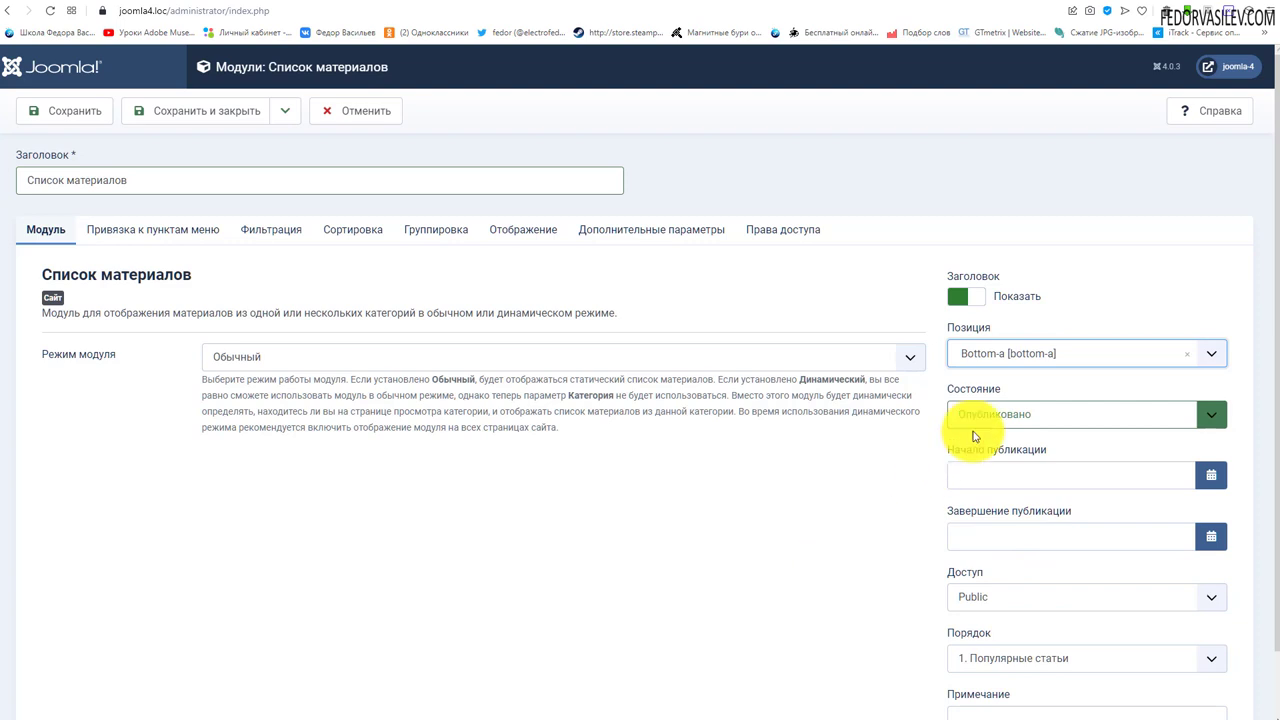
Set the module mode to "Динамический" and save the module.
drag(567, 430, 202, 391)
click(298, 410)
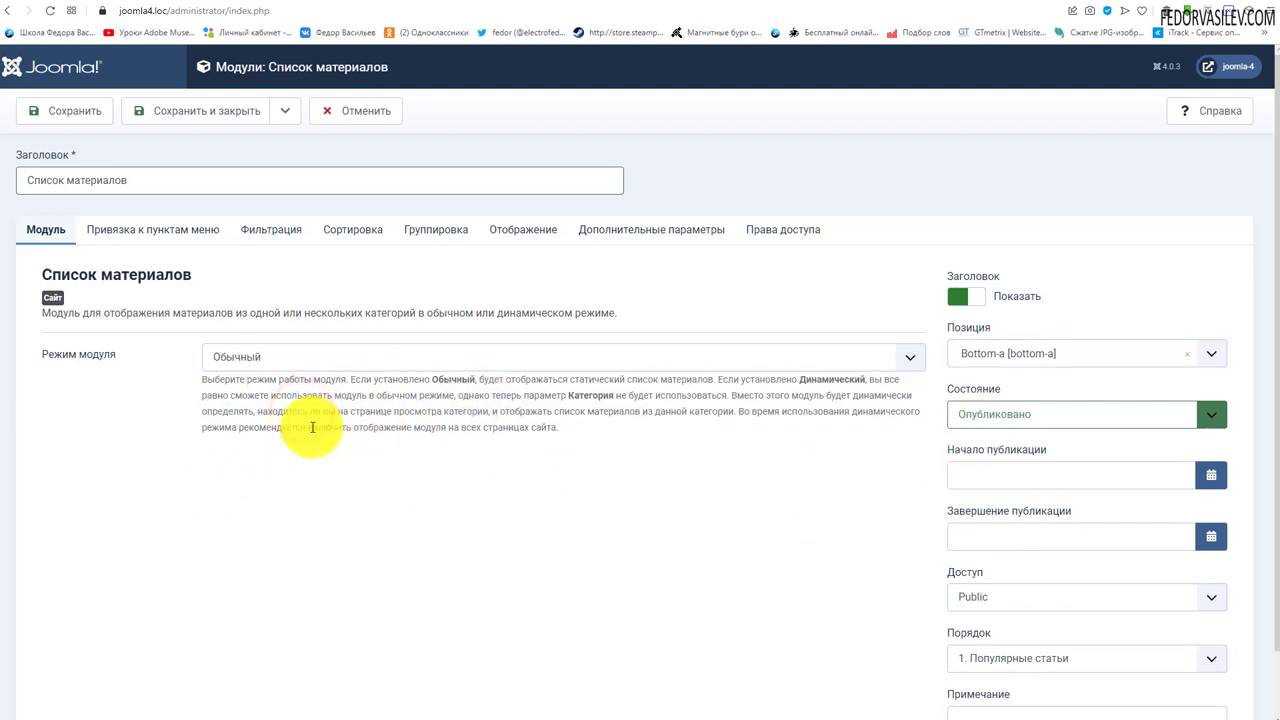
click(306, 356)
click(264, 393)
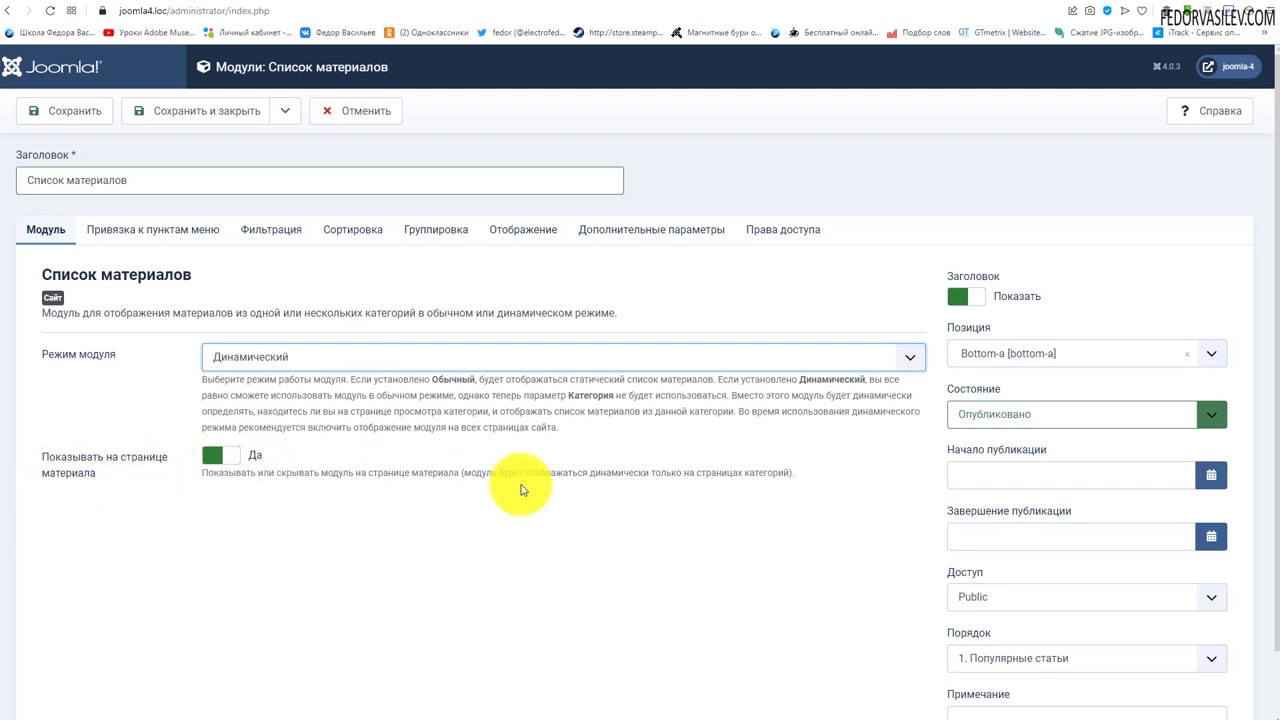
drag(571, 425, 214, 387)
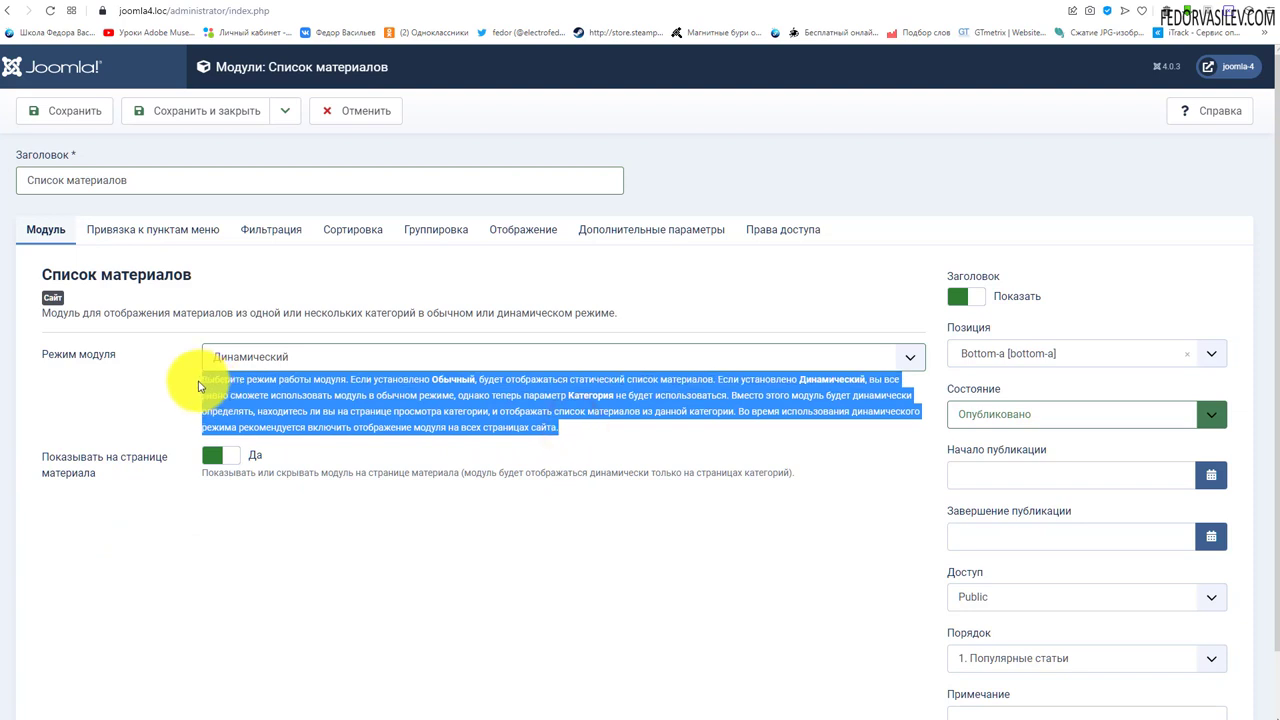
click(413, 410)
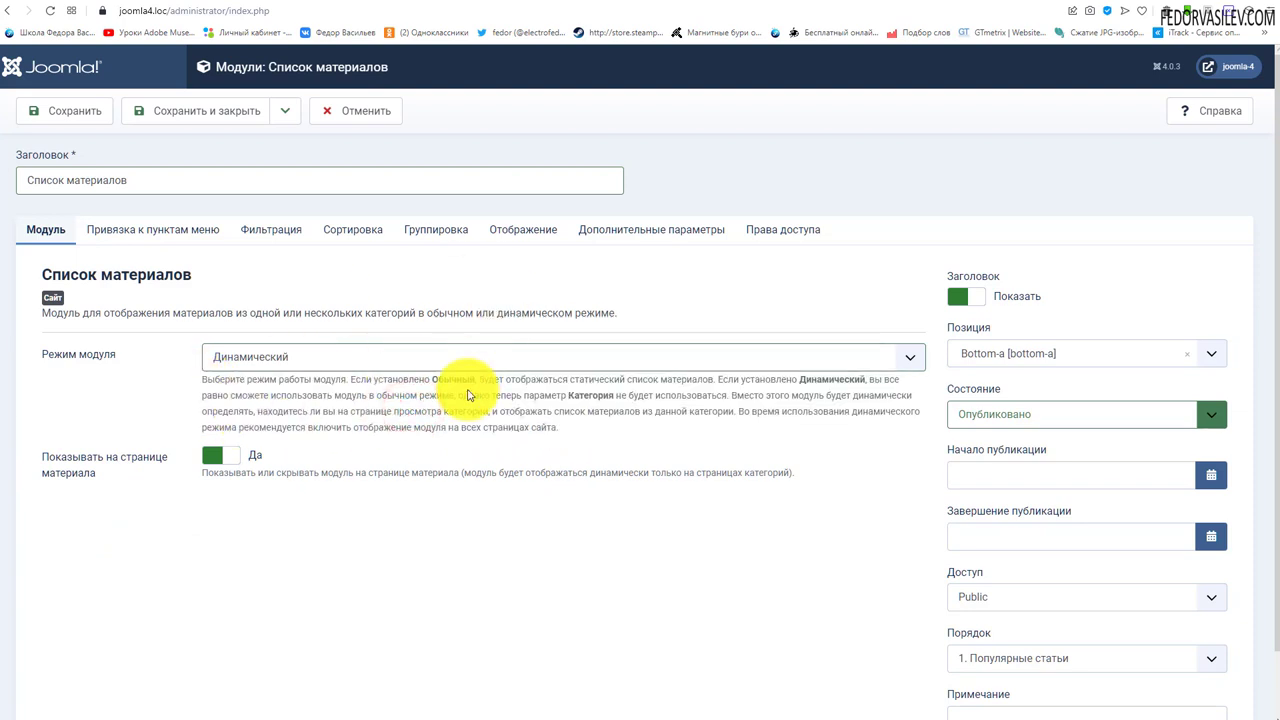
scroll(537, 386, down, 1)
scroll(537, 380, up, 1)
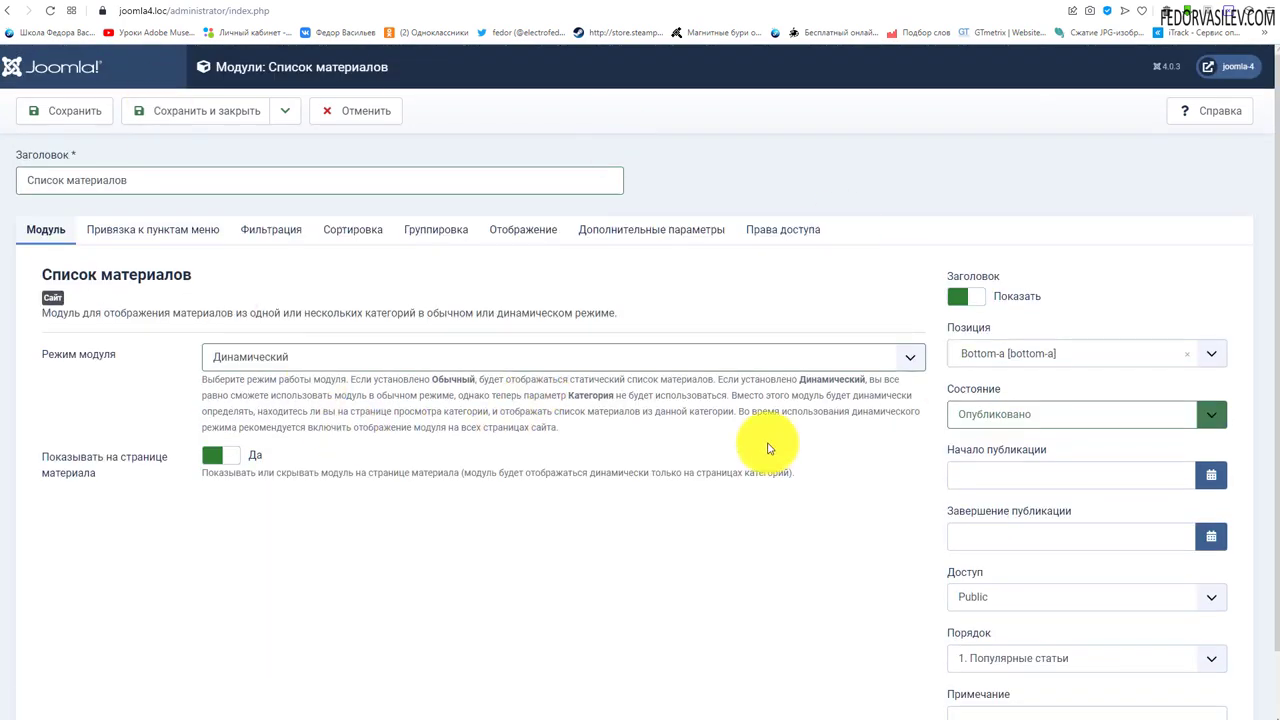
click(78, 111)
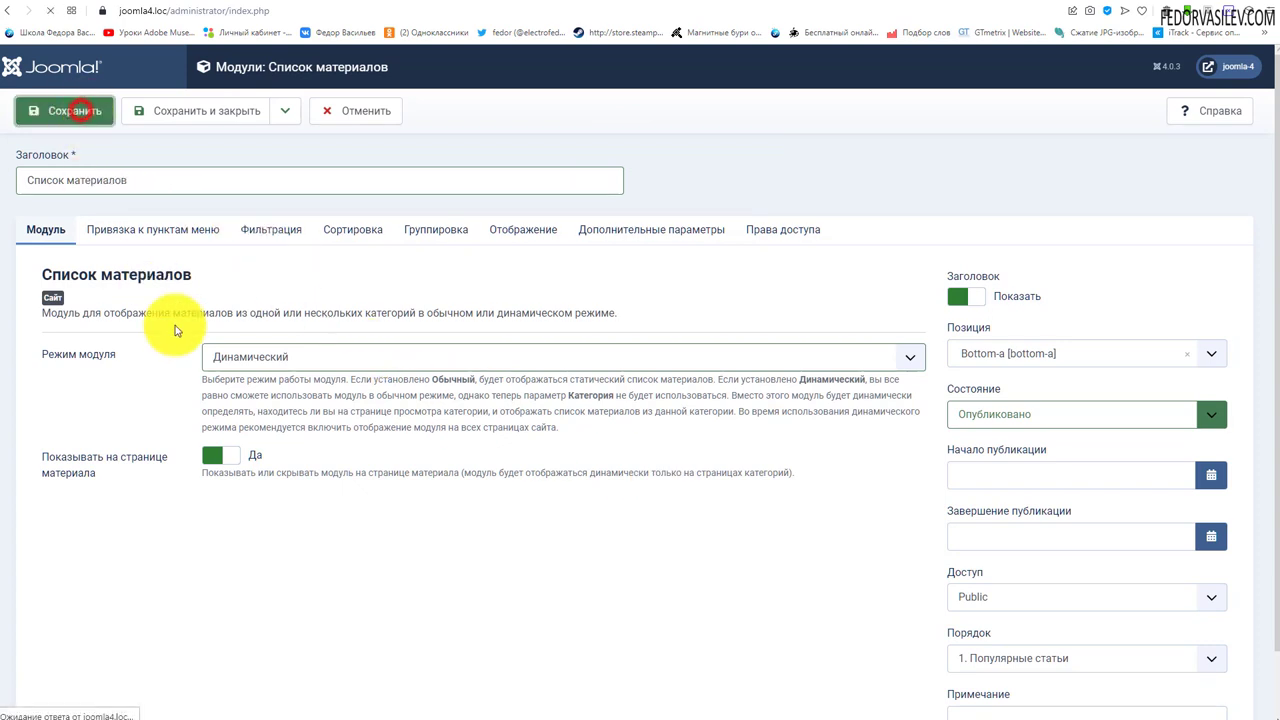
Review the module's menu assignment options without changing them.
click(130, 282)
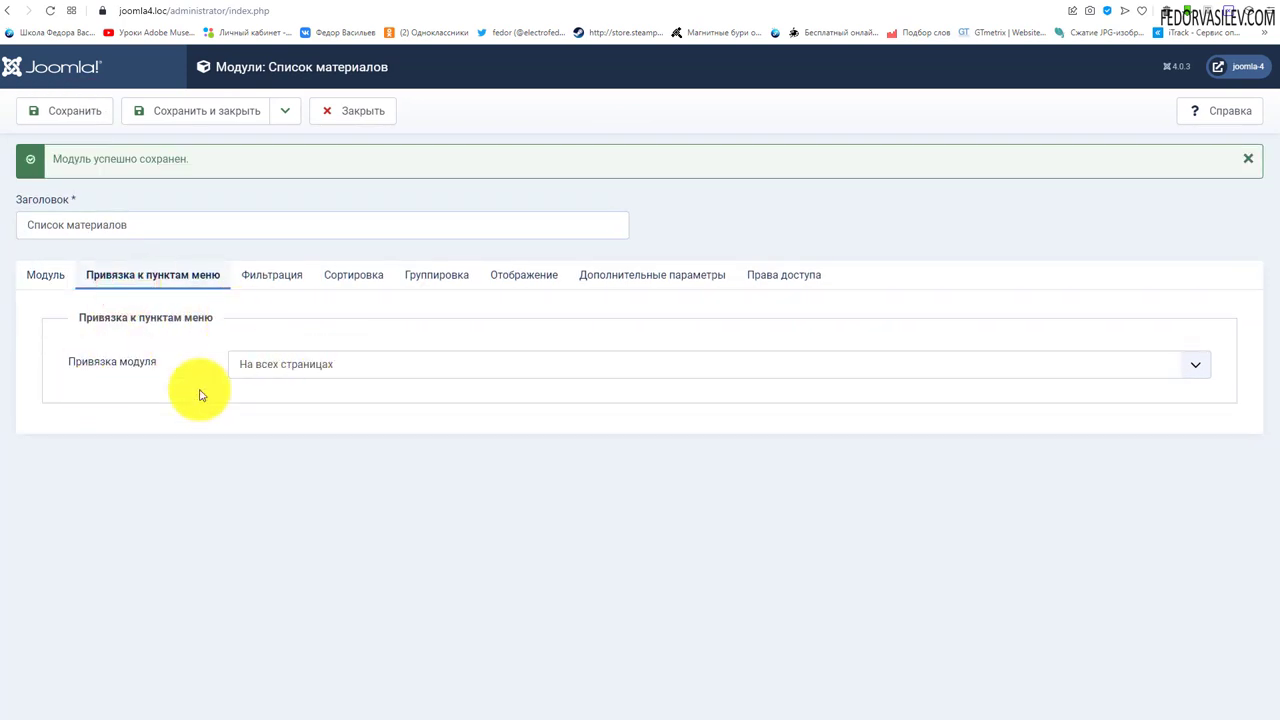
click(264, 366)
click(131, 420)
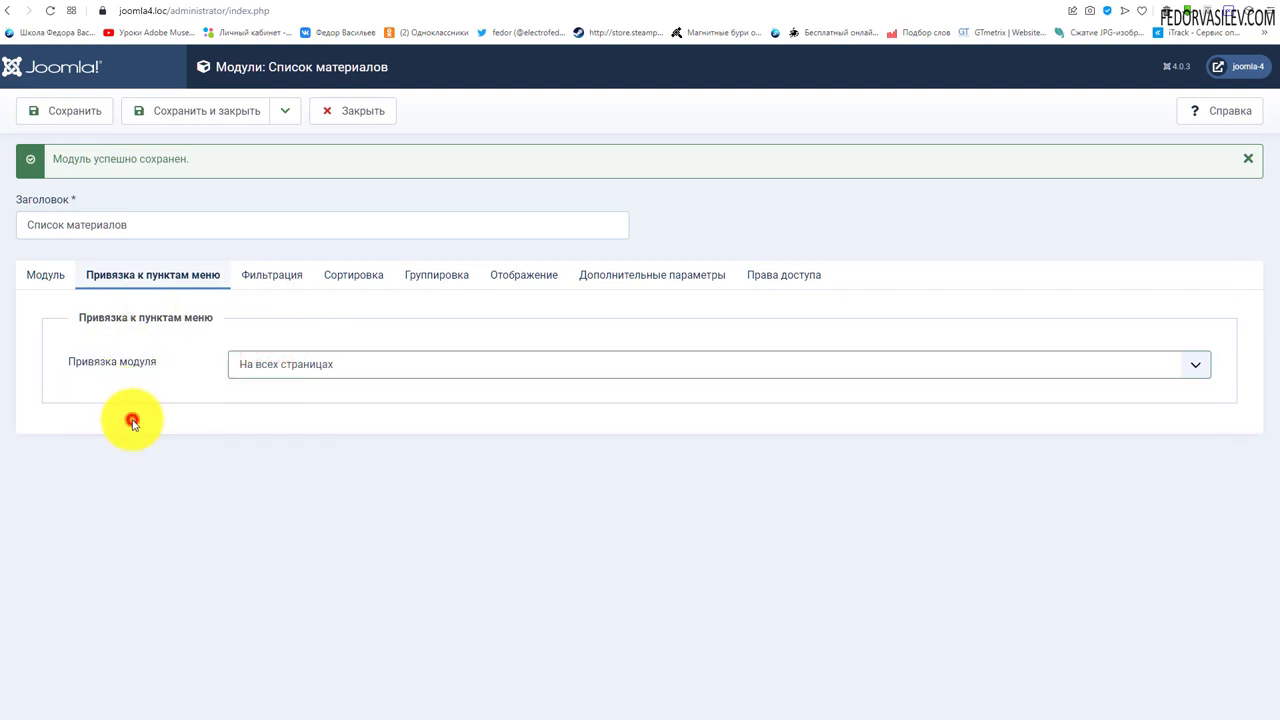
Set the number of articles in the module's filtering settings to 5.
click(284, 287)
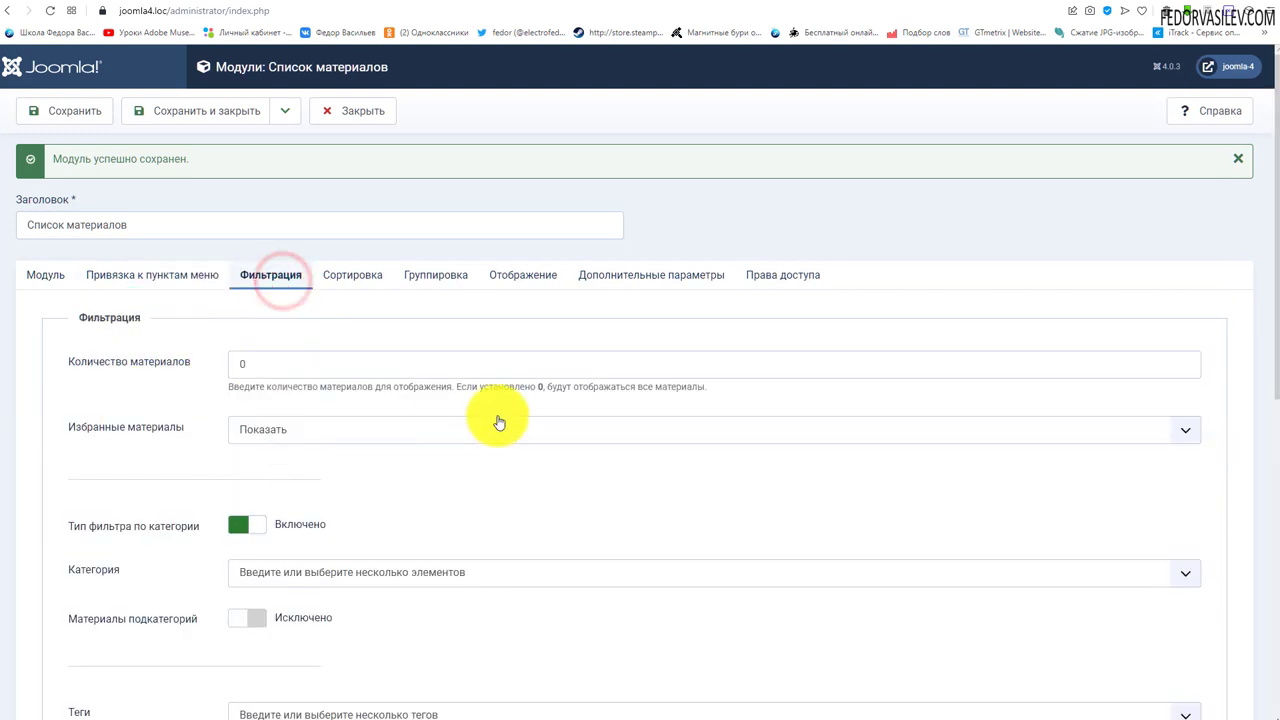
scroll(500, 417, down, 2)
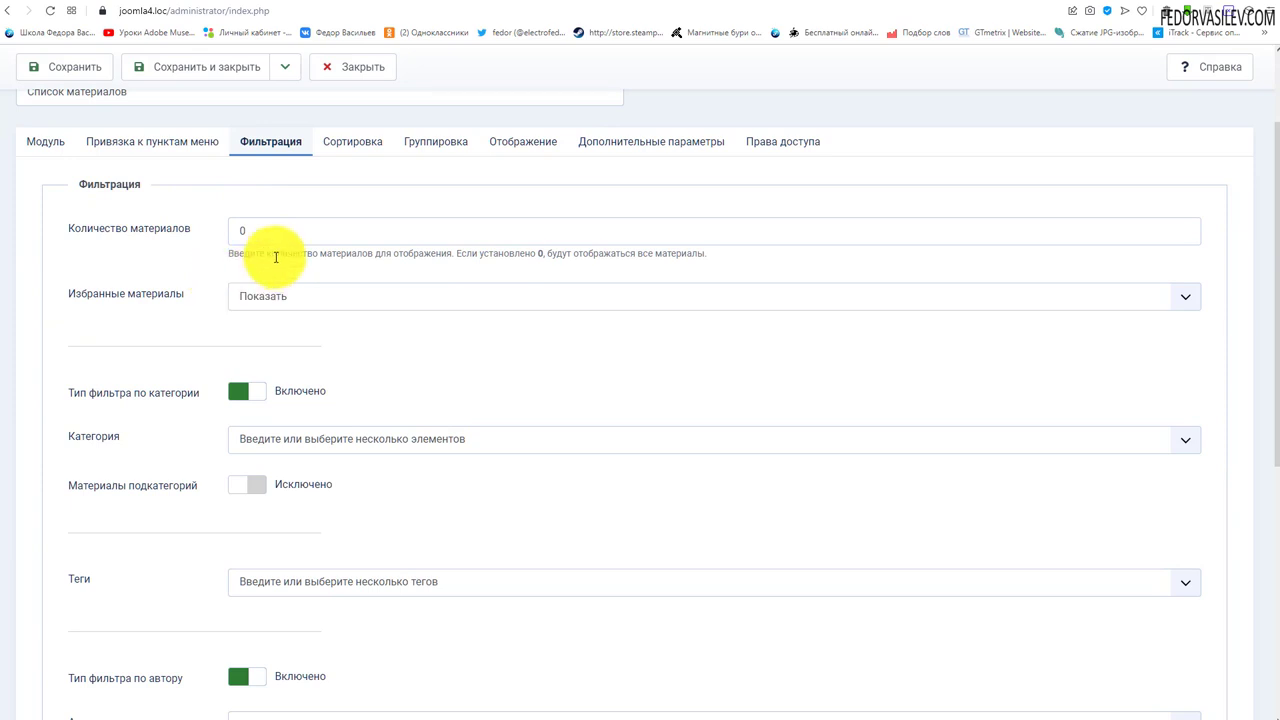
drag(281, 254, 507, 265)
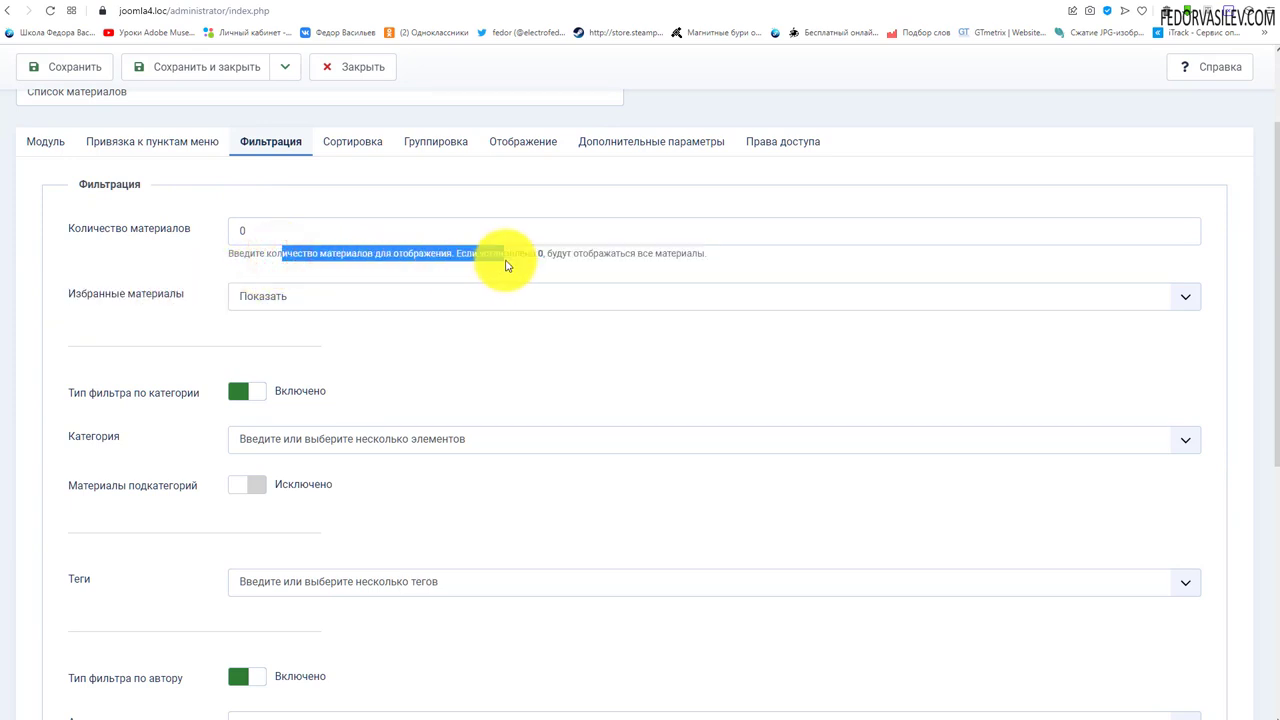
click(566, 268)
click(257, 230)
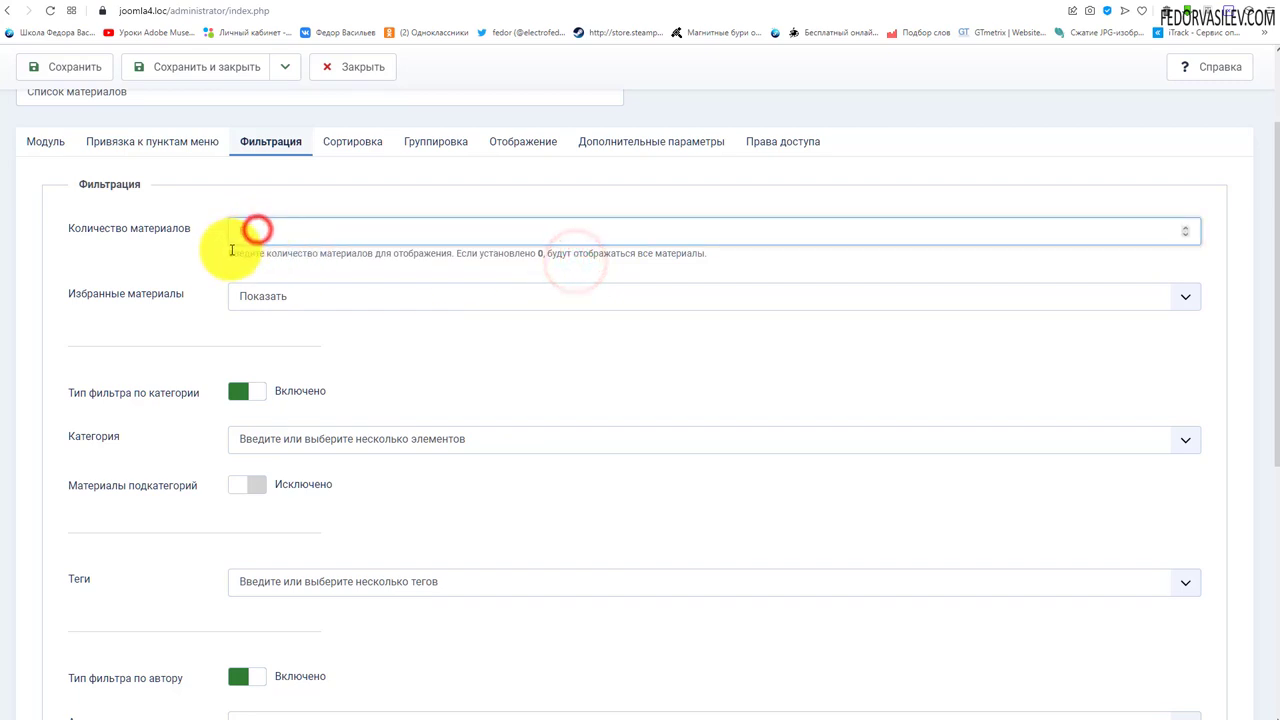
key(BackSpace)
text(5)
click(204, 258)
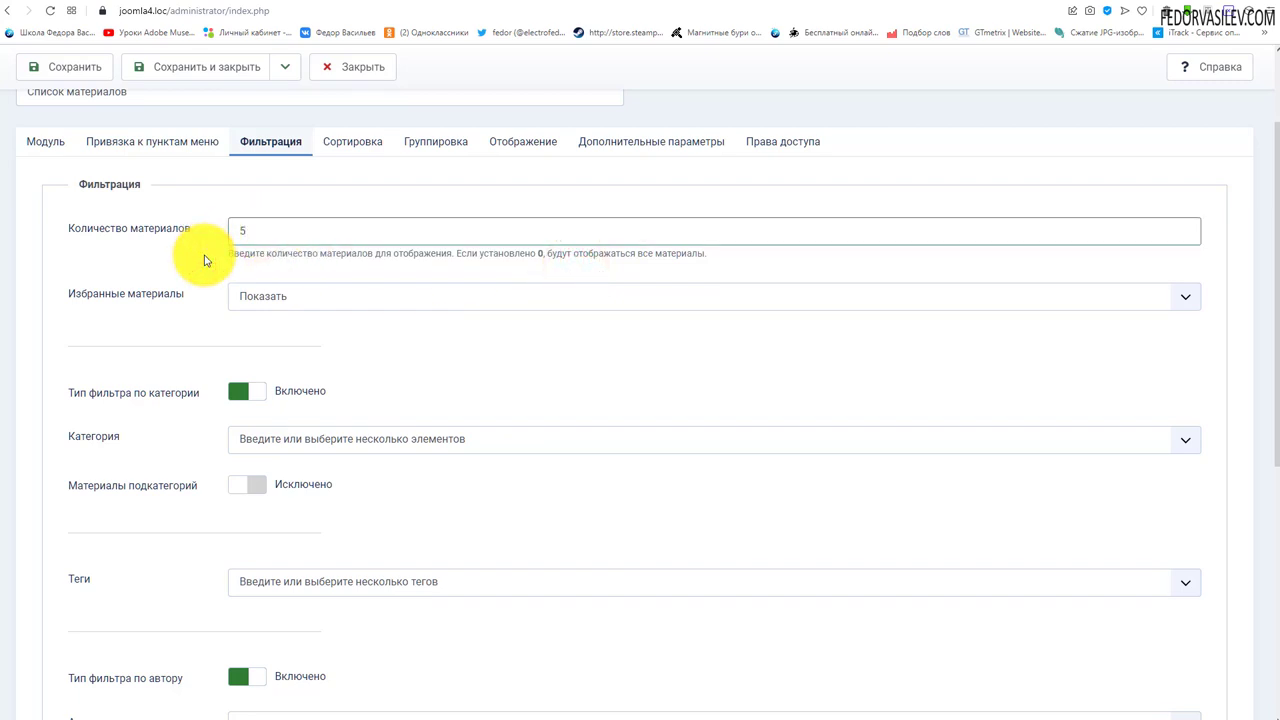
Examine the filtering choices for featured articles, the category filter type and the available categories.
click(268, 300)
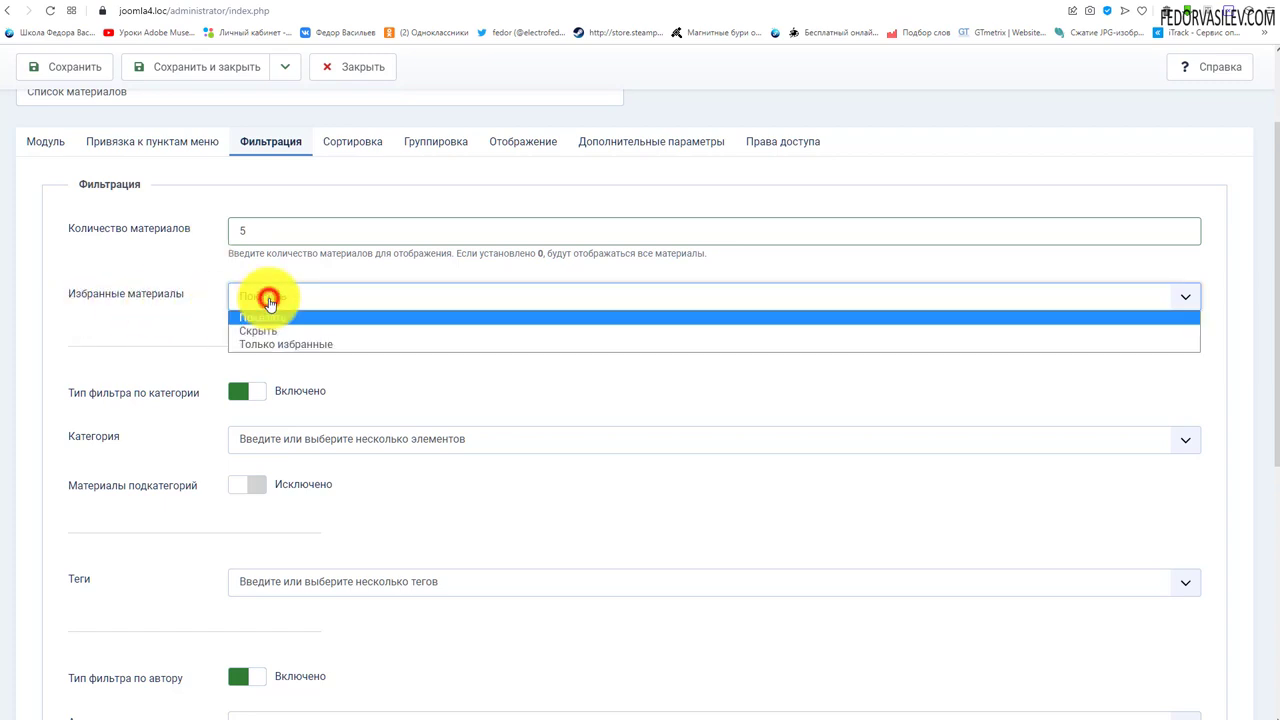
click(189, 310)
scroll(134, 277, down, 3)
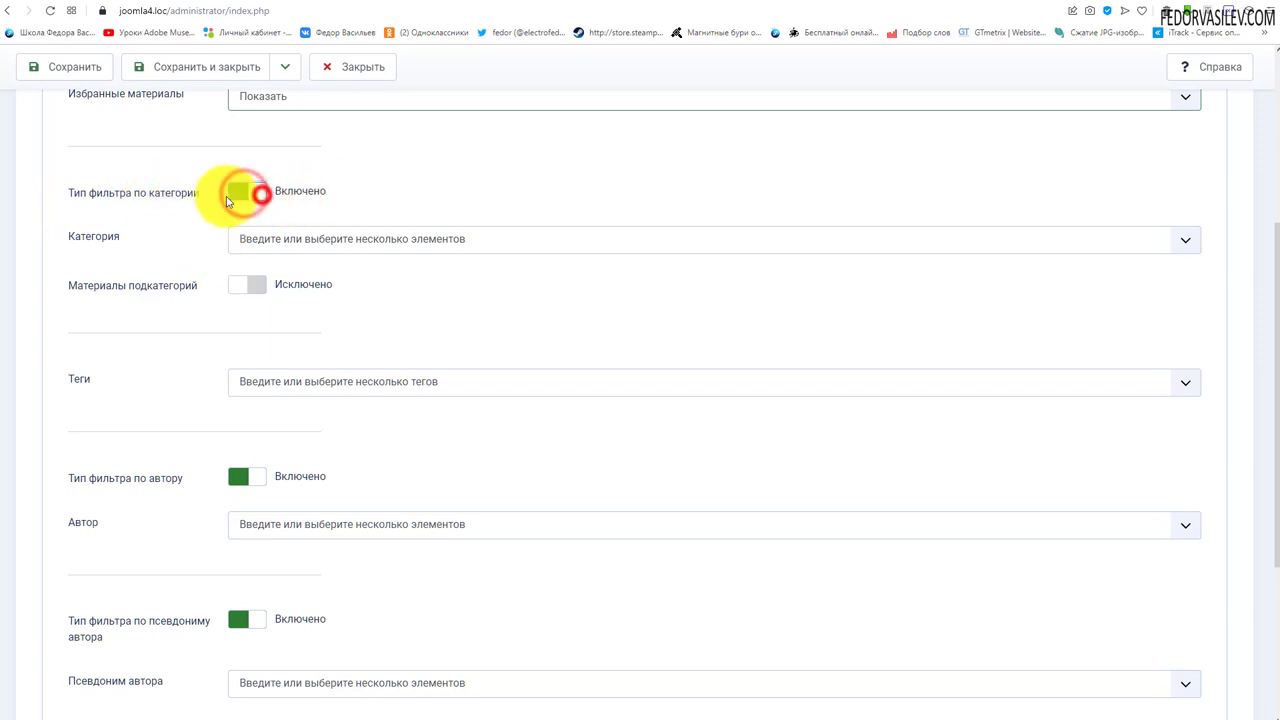
click(228, 199)
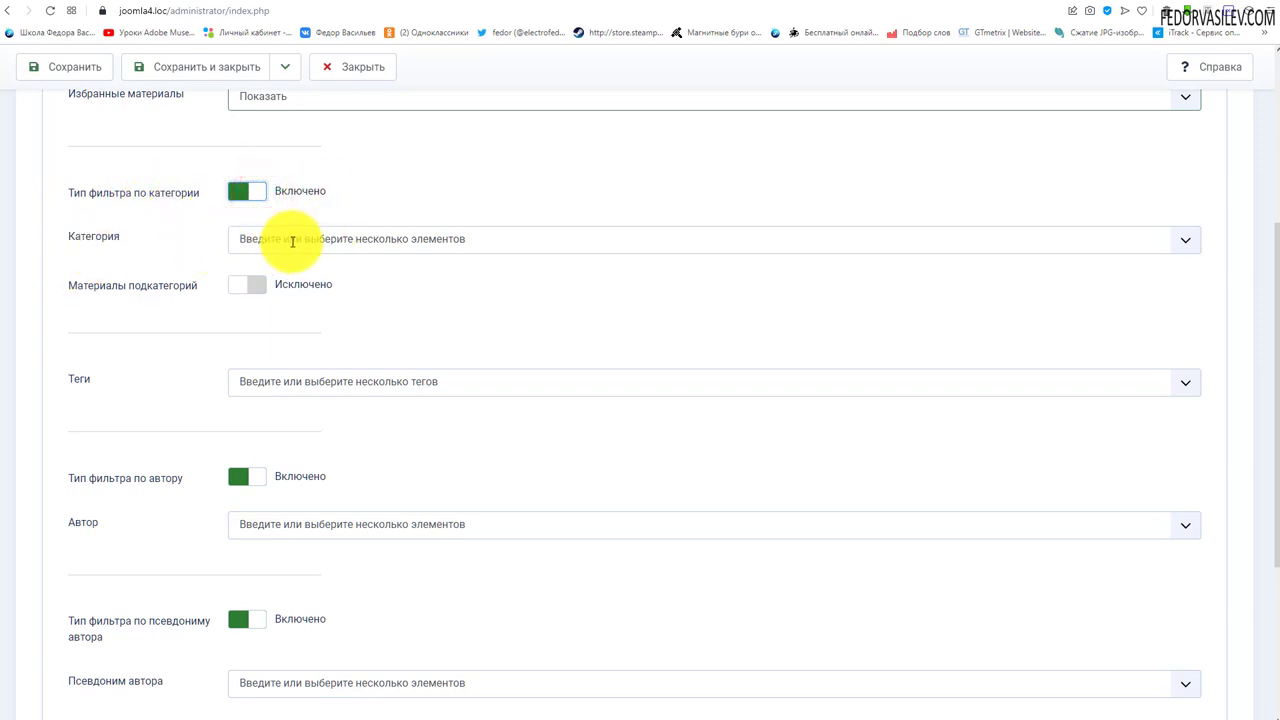
click(375, 240)
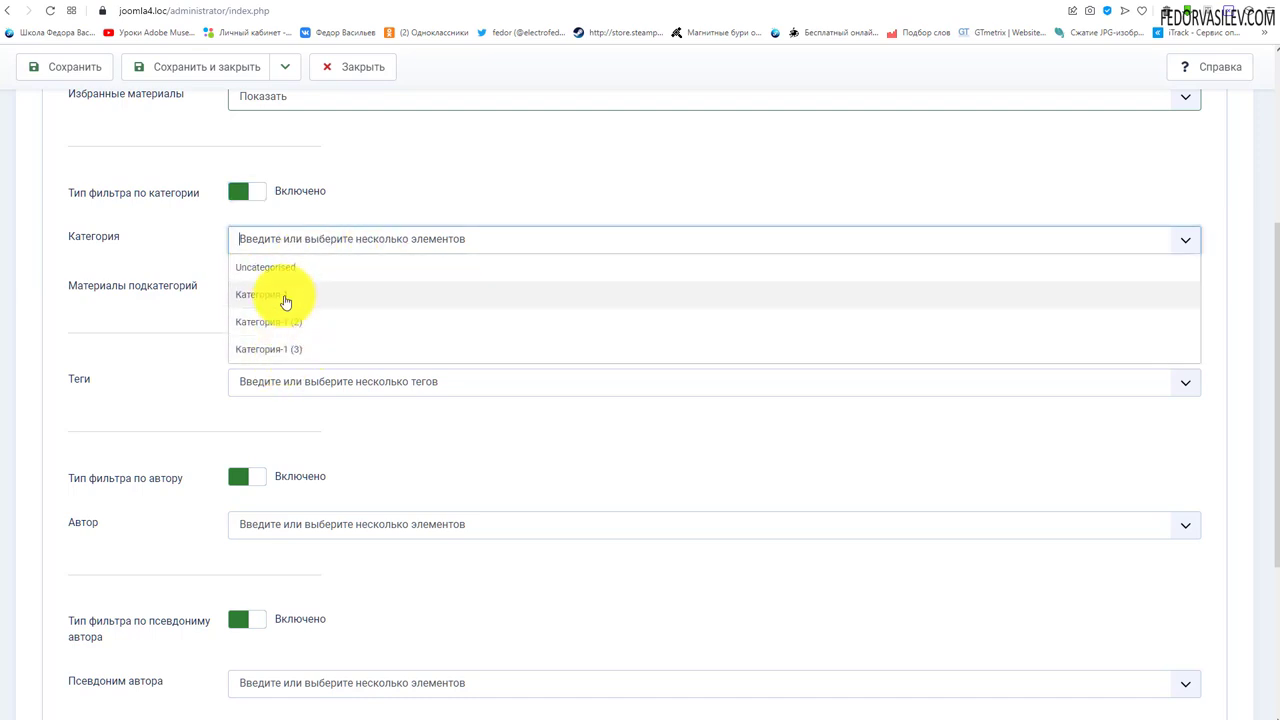
click(351, 240)
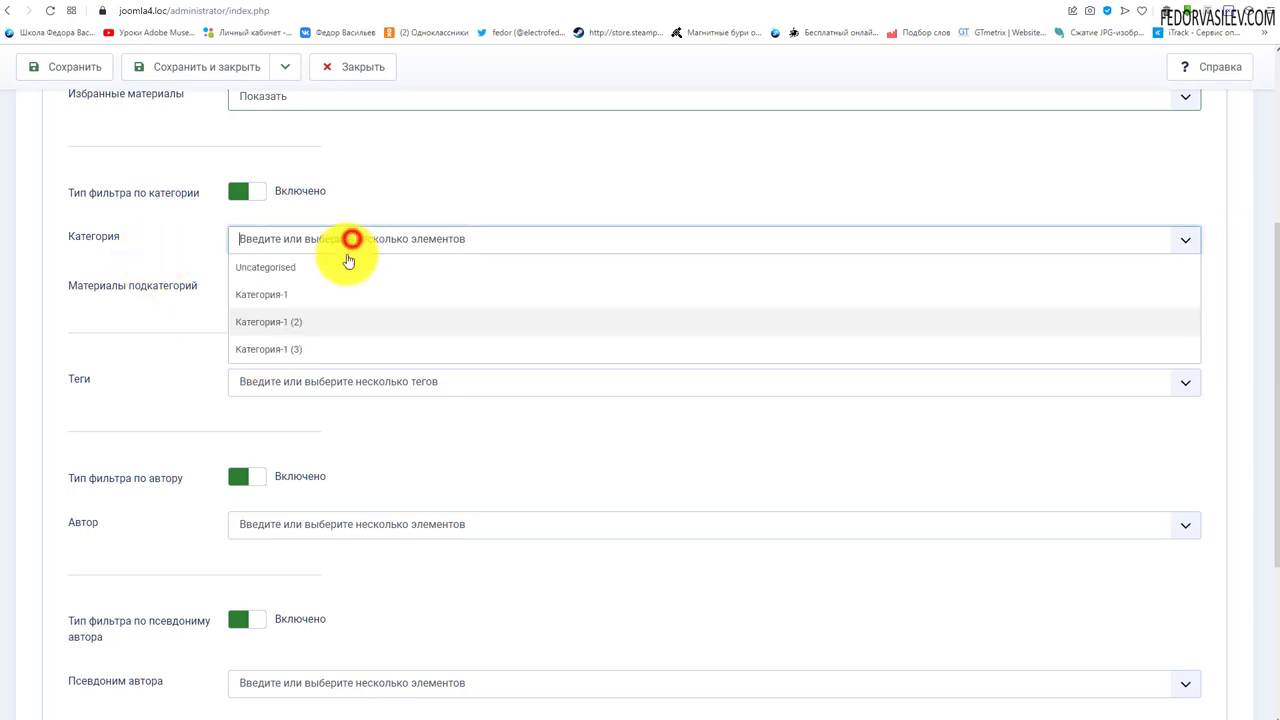
click(157, 248)
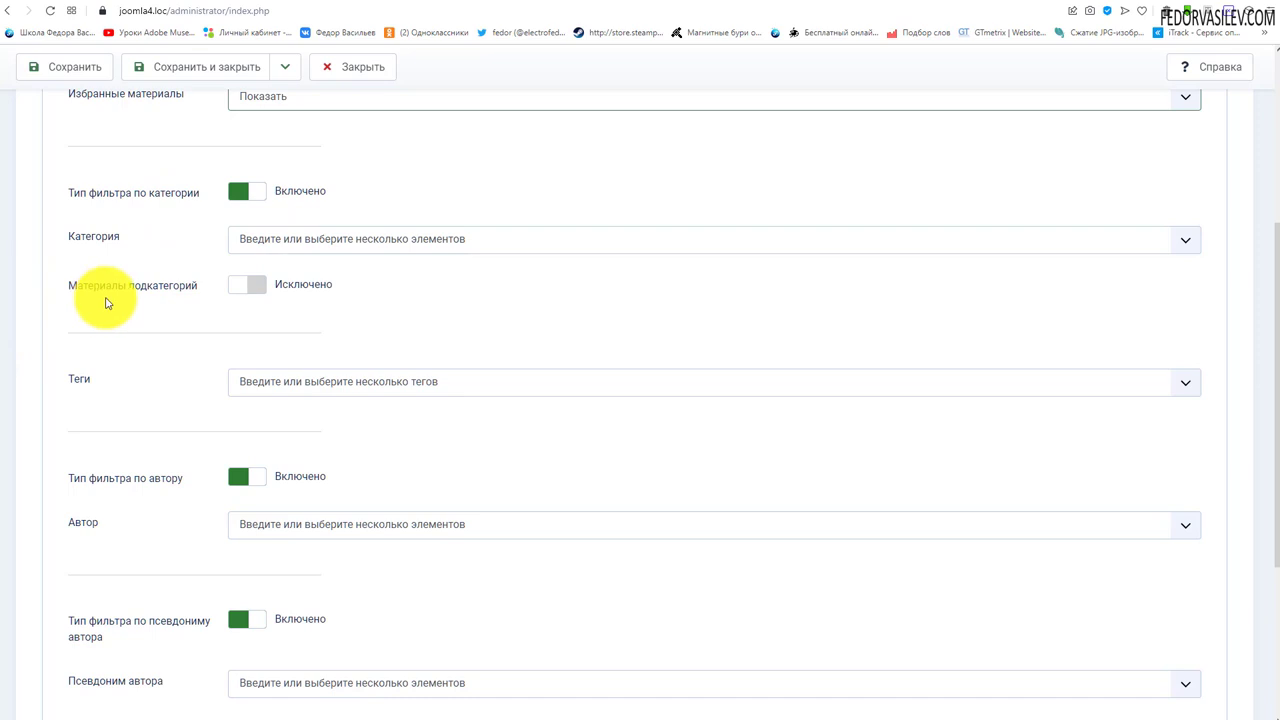
Try including subcategory articles in the filter, inspect the subcategory levels setting, and exclude them again.
click(248, 286)
click(238, 291)
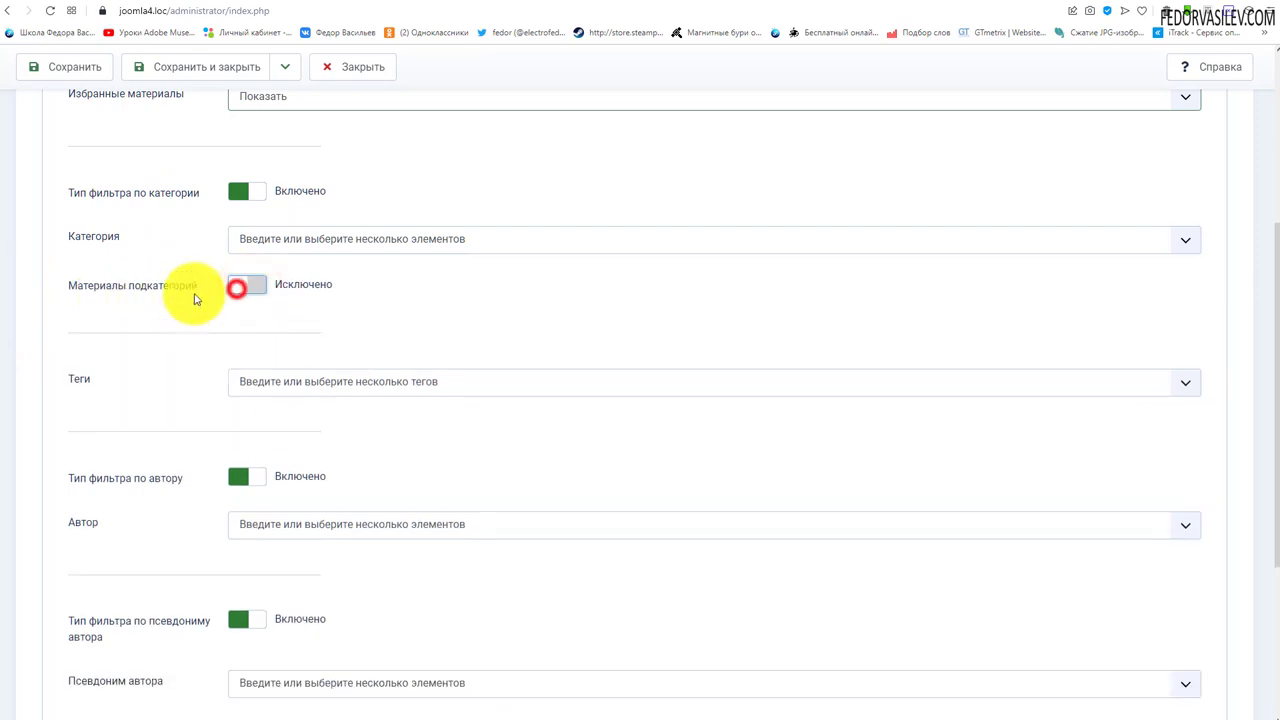
click(236, 291)
click(301, 331)
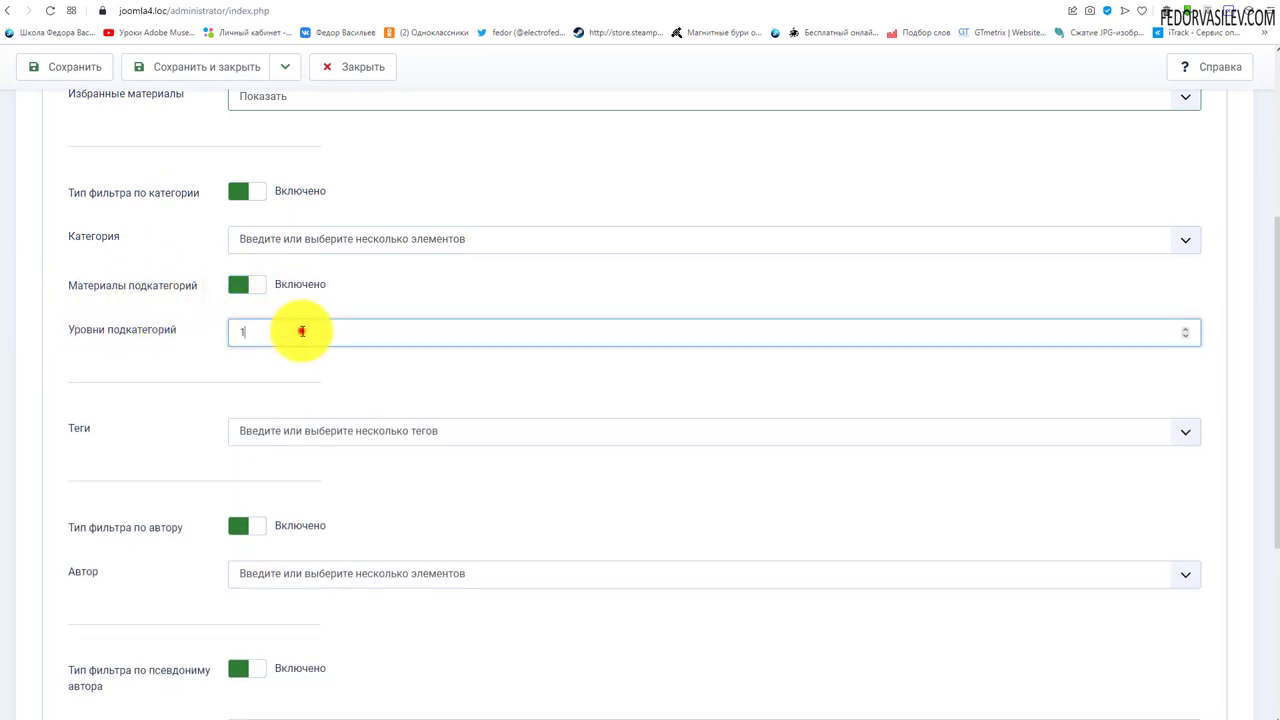
click(243, 286)
scroll(134, 290, down, 1)
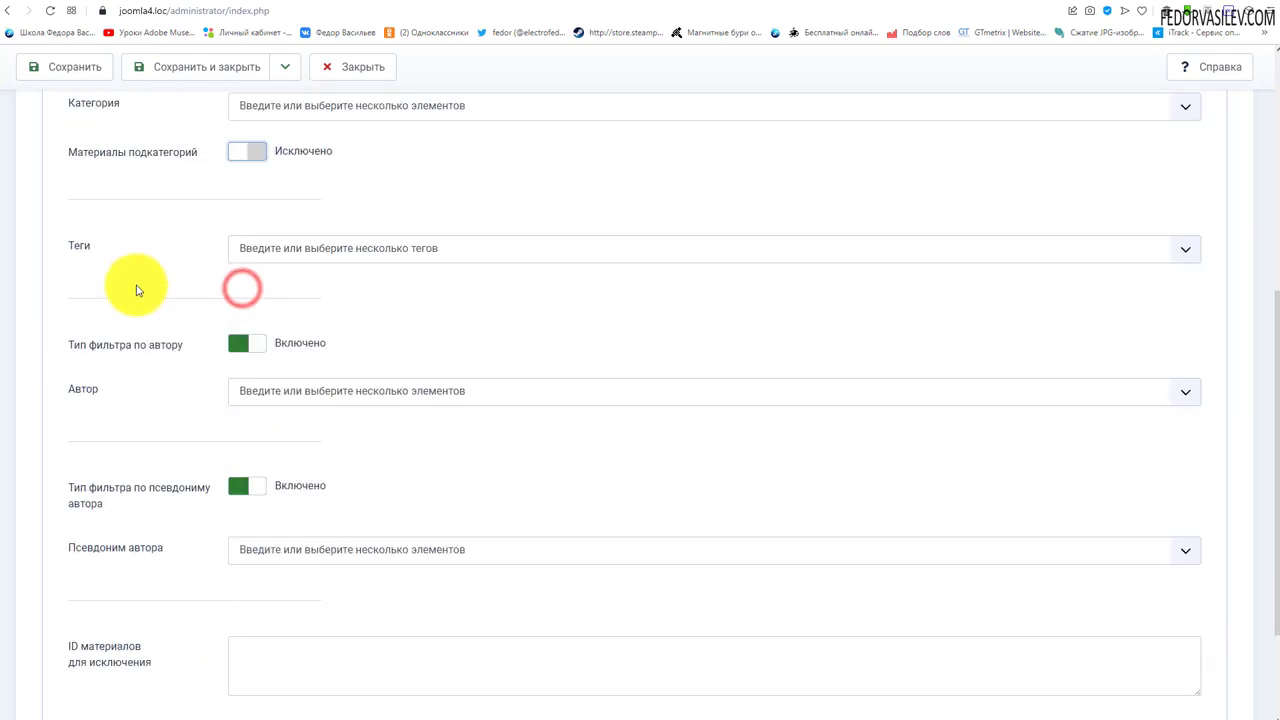
Add the second listed author to the author filter, leaving the filter type at "Включено".
click(247, 253)
scroll(150, 260, down, 1)
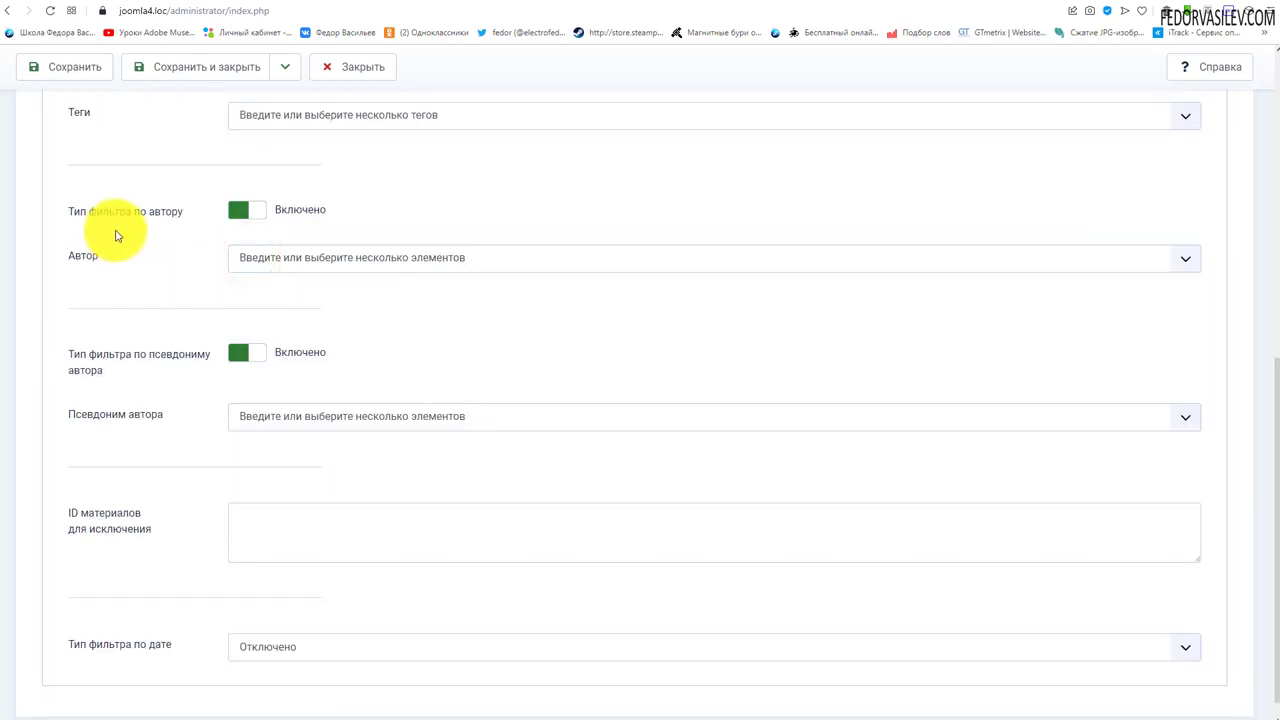
click(255, 259)
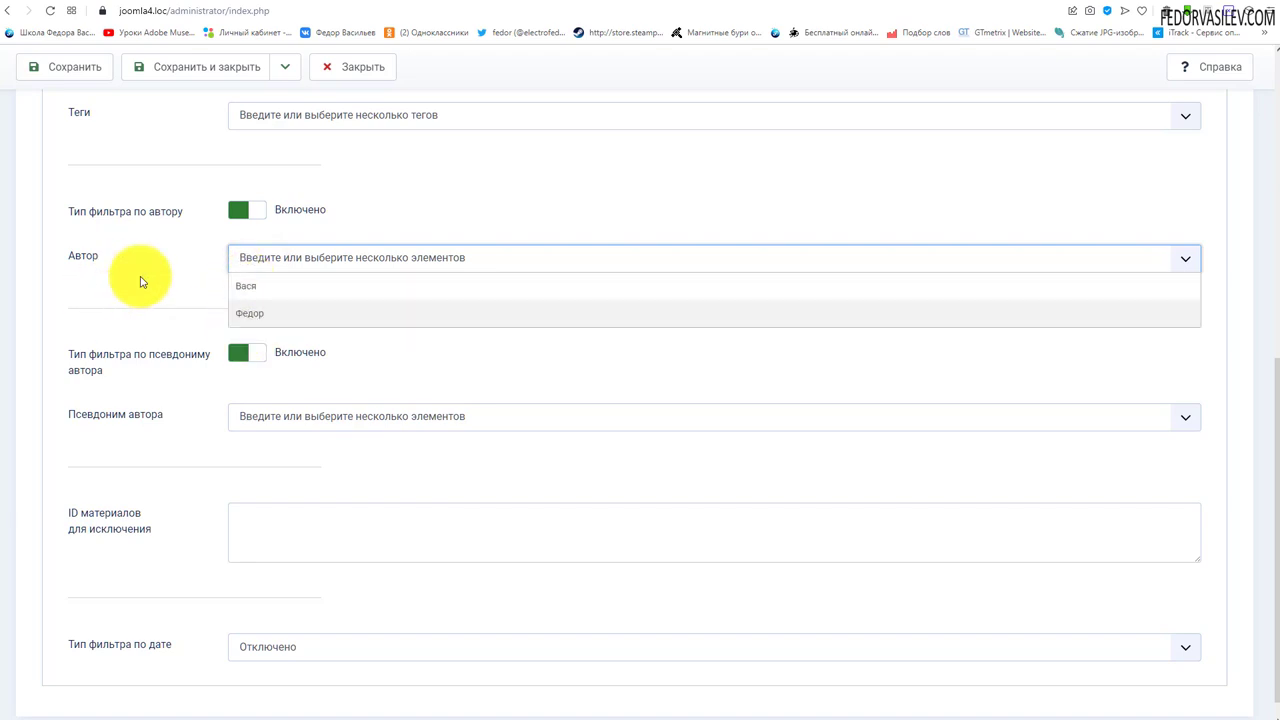
click(253, 318)
click(170, 285)
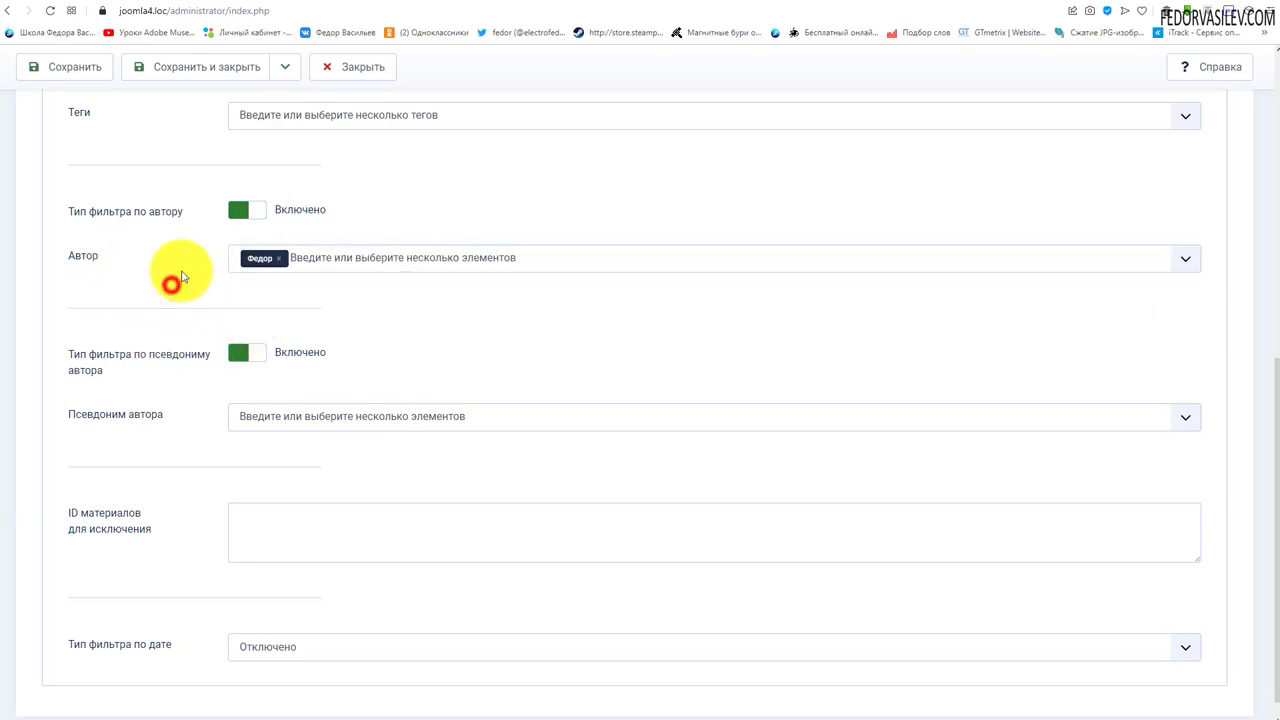
click(232, 218)
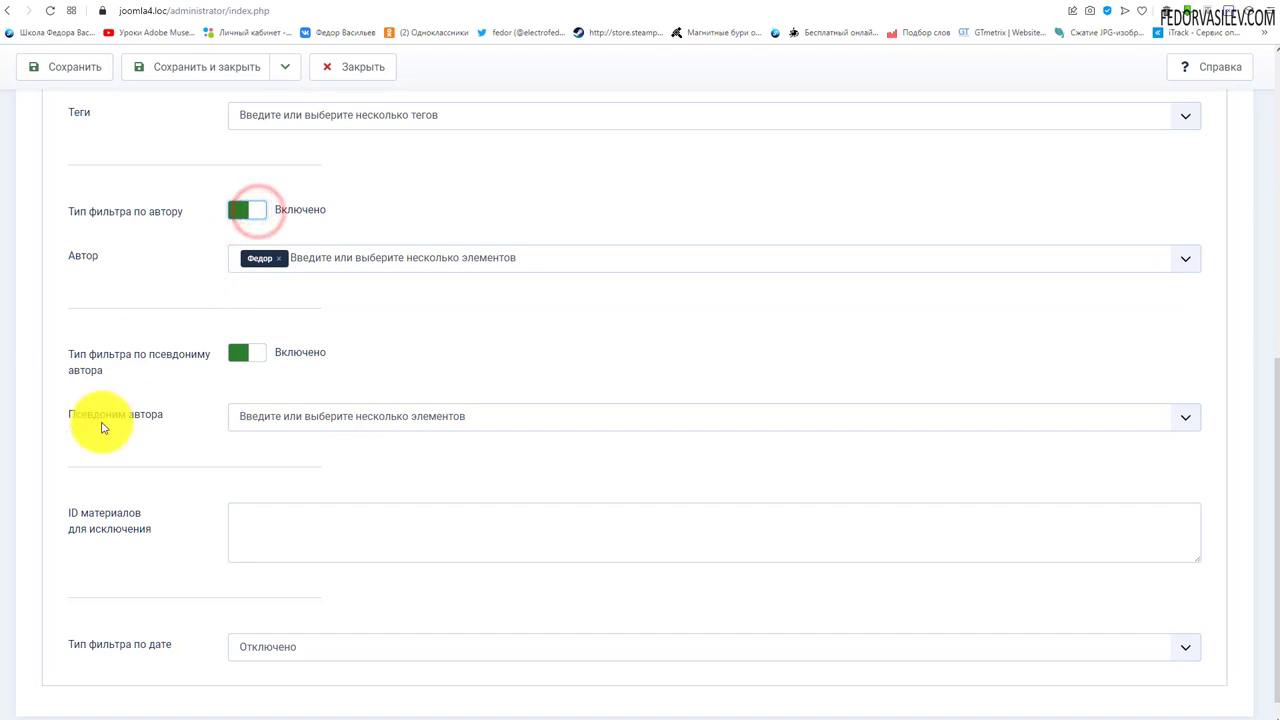
Examine the field for excluded article IDs and the date filter type choices in the filtering settings.
scroll(310, 422, down, 1)
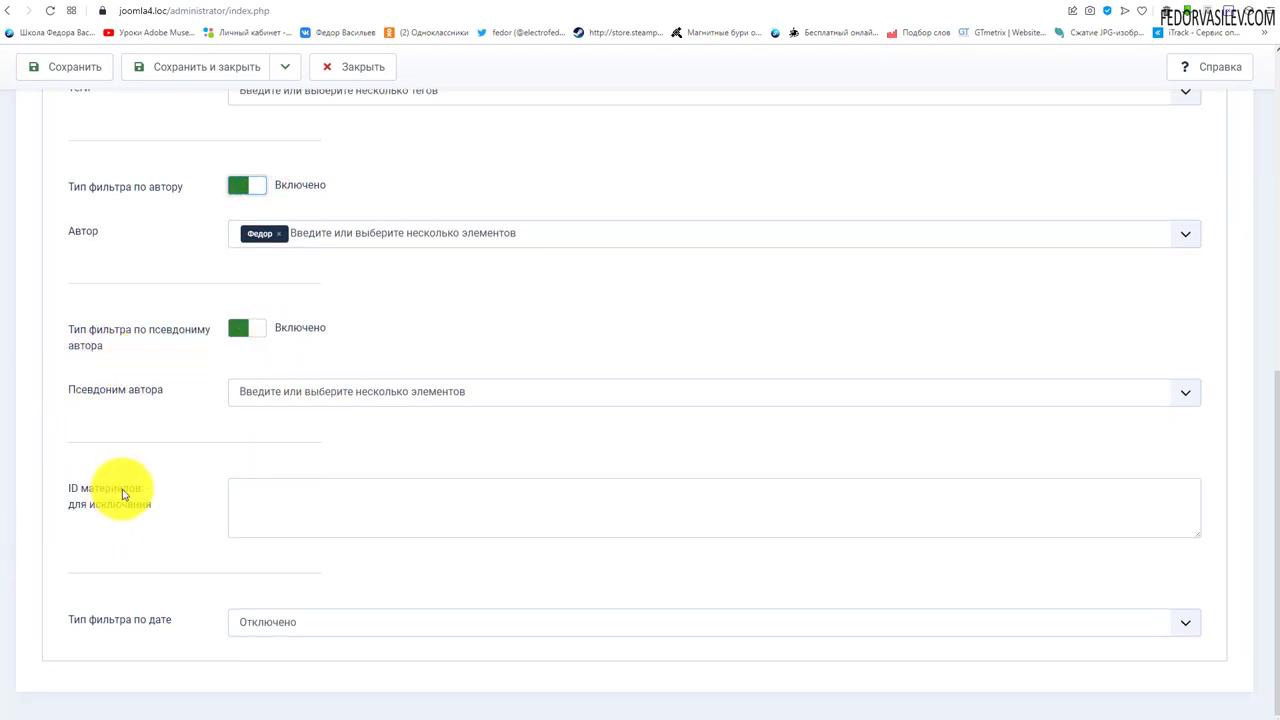
click(265, 504)
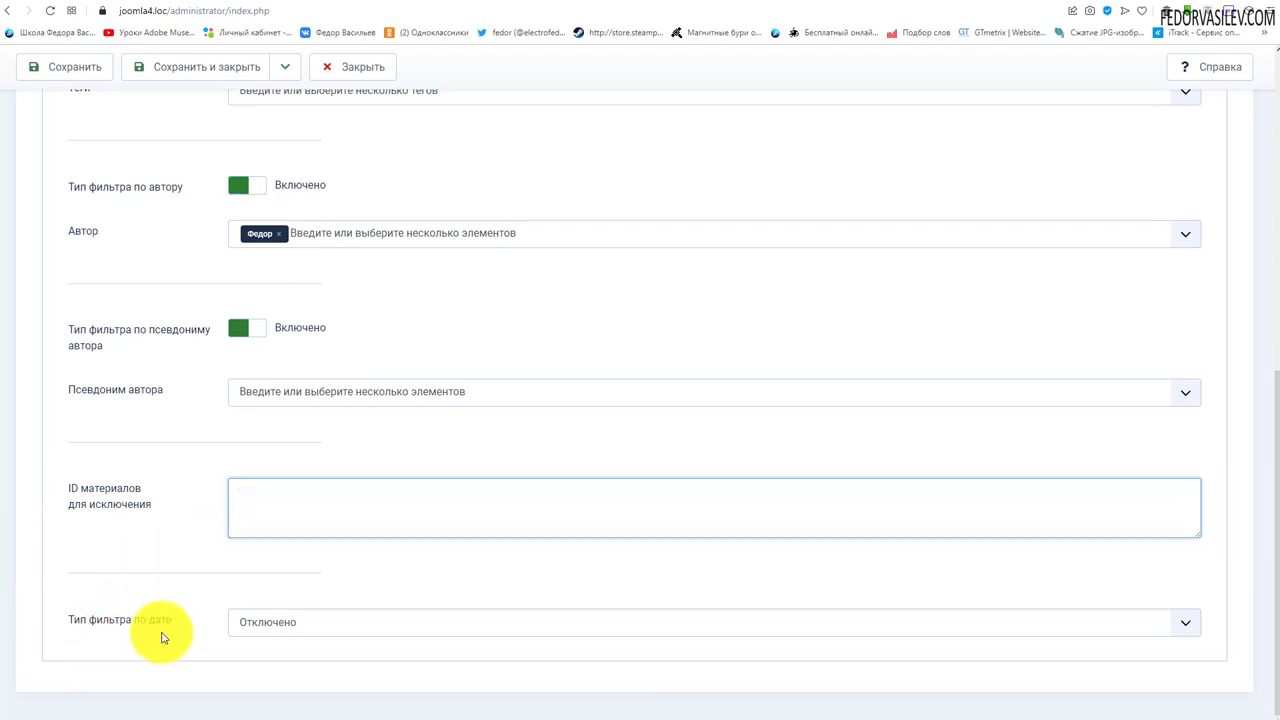
click(320, 623)
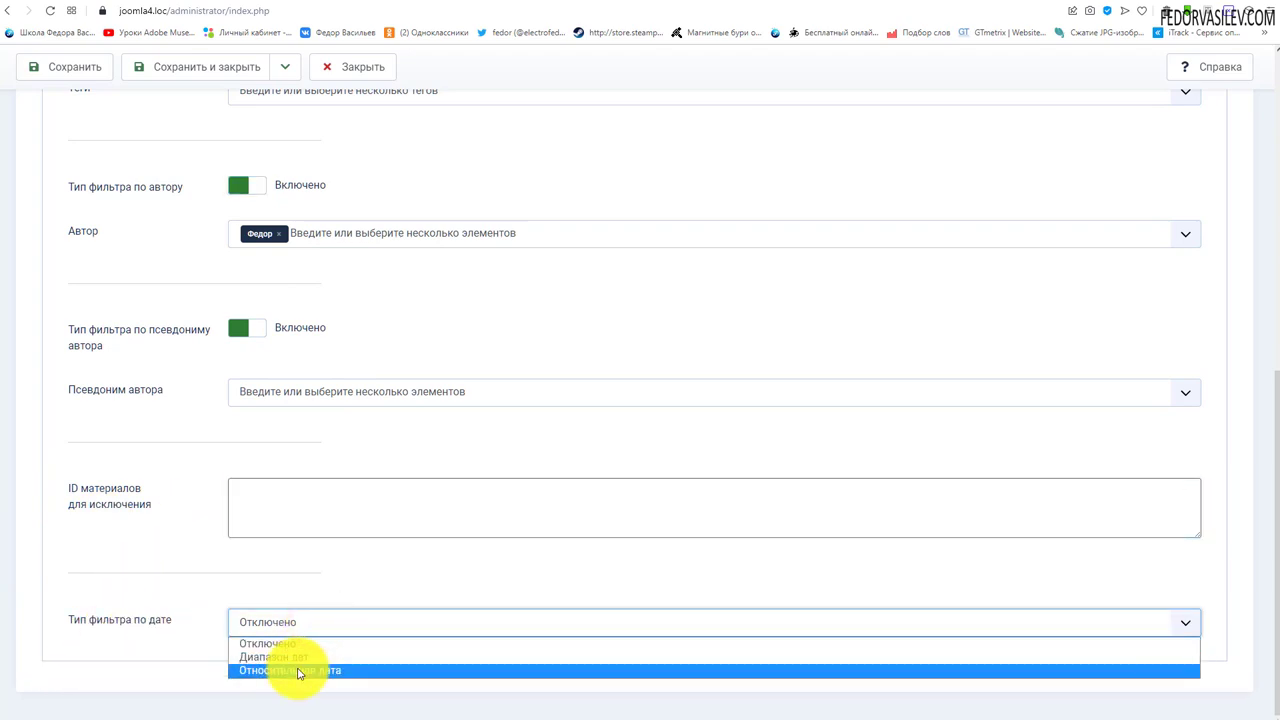
click(160, 588)
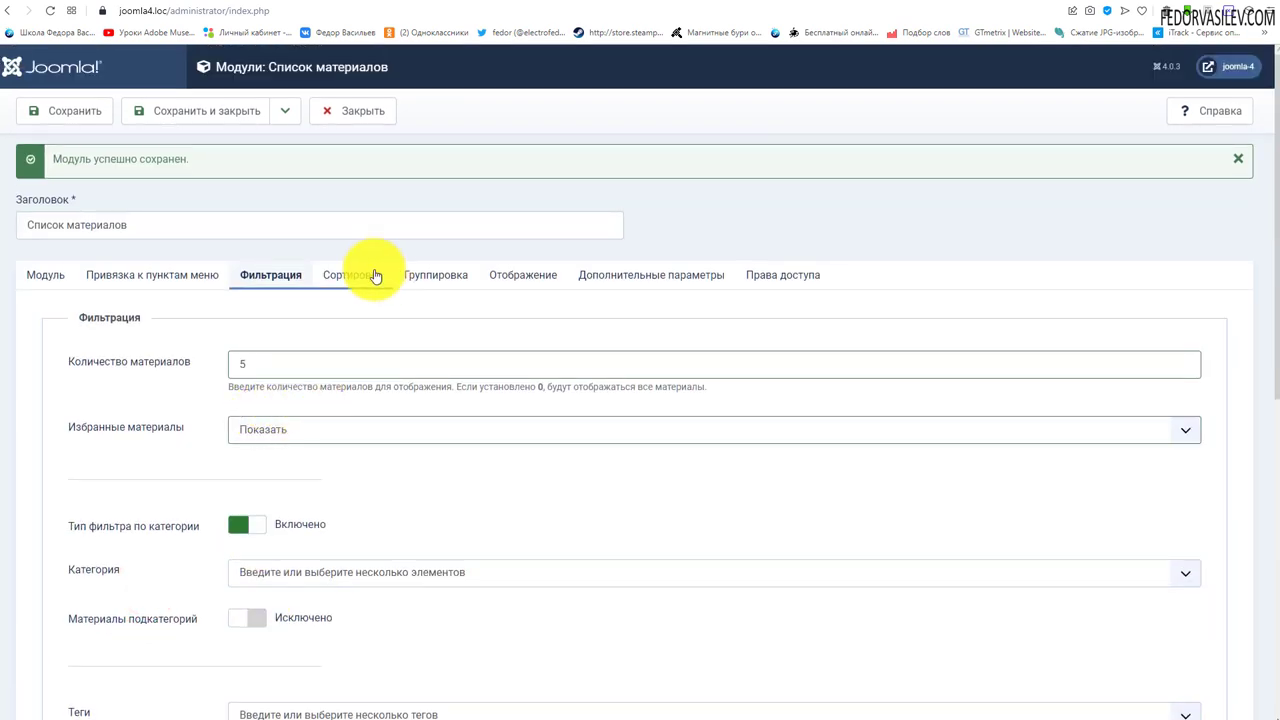
Examine the module's sorting settings, including the available article sort fields and the sort direction choices.
click(360, 275)
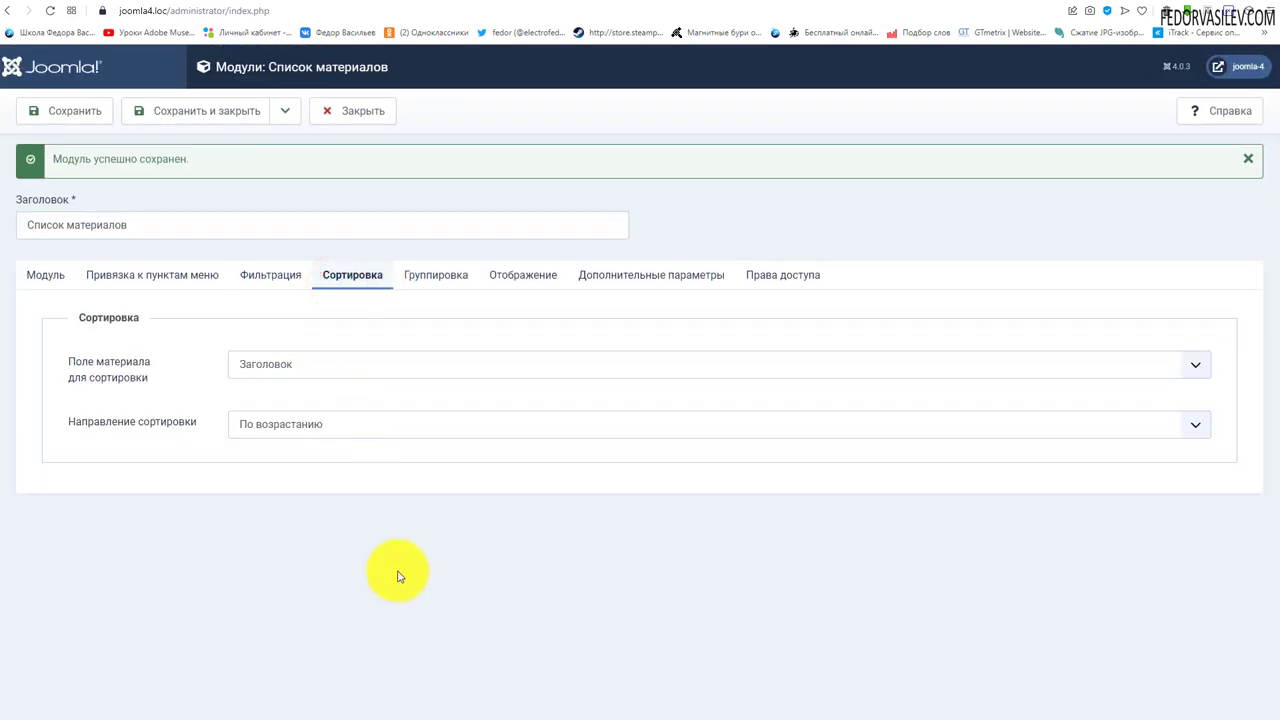
click(302, 372)
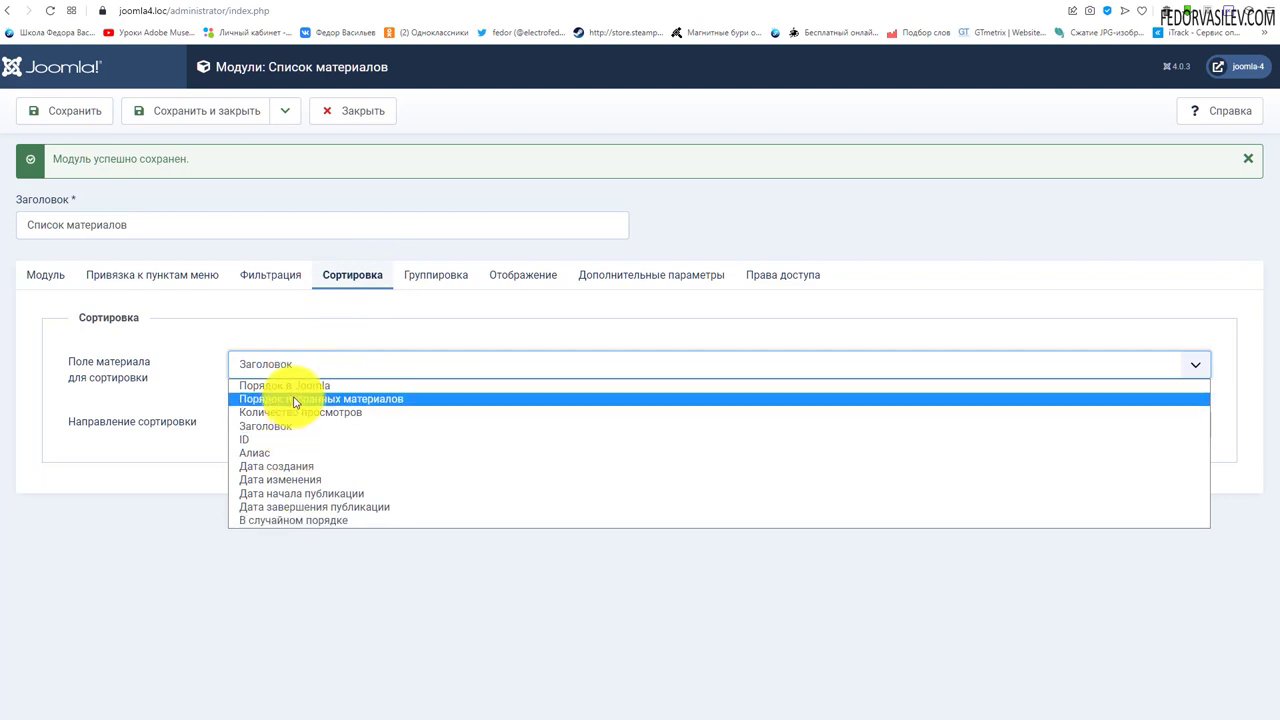
click(189, 397)
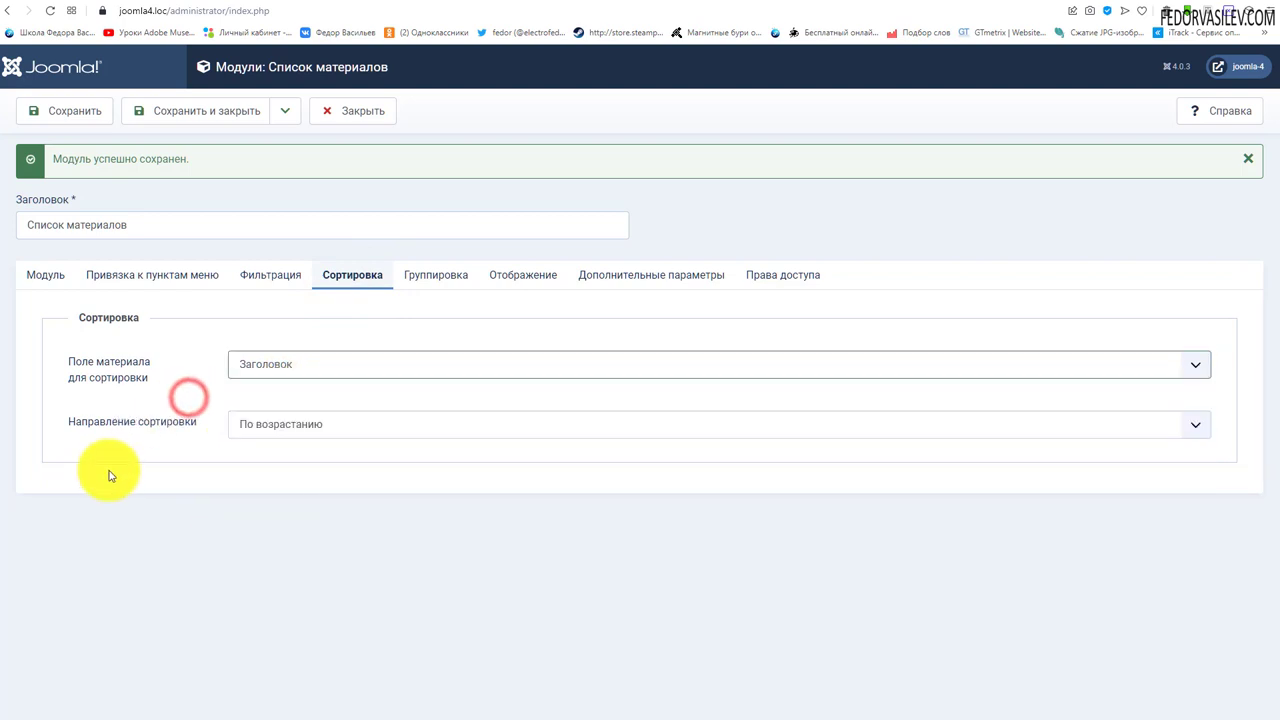
click(277, 423)
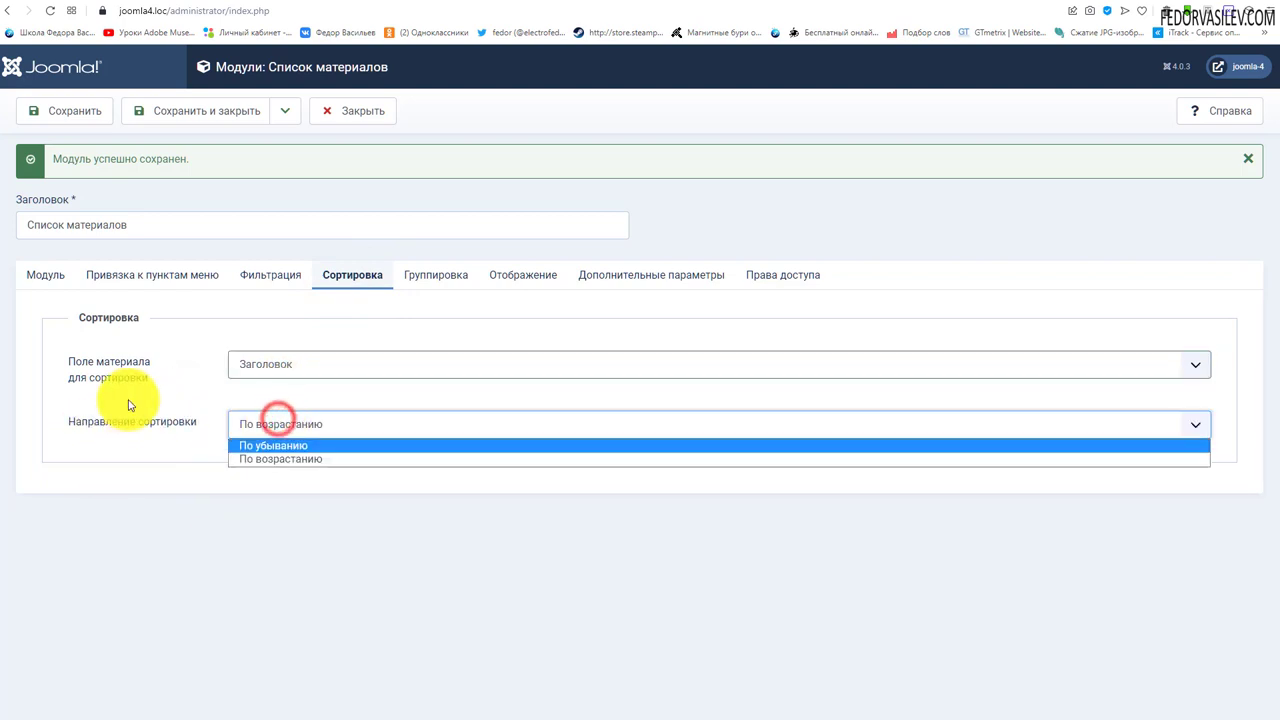
click(225, 415)
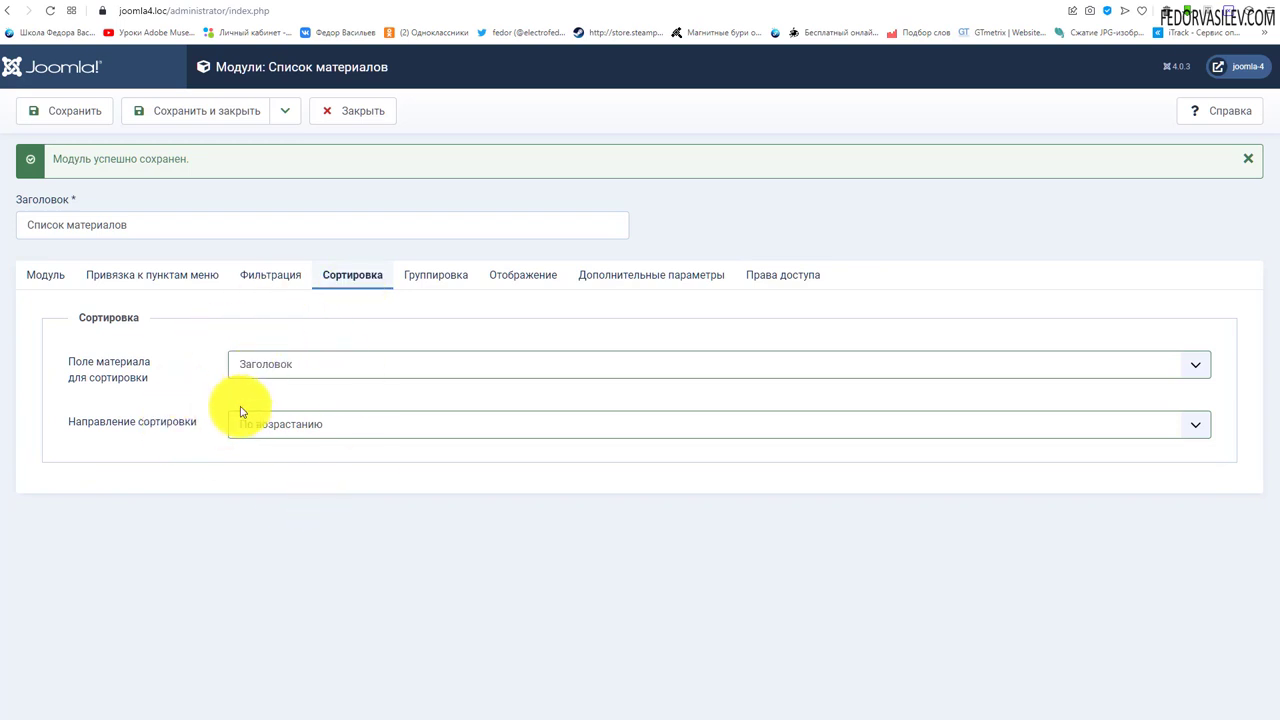
Try grouping the articles by "Год" and inspect the date fields available for grouping.
click(441, 275)
click(293, 364)
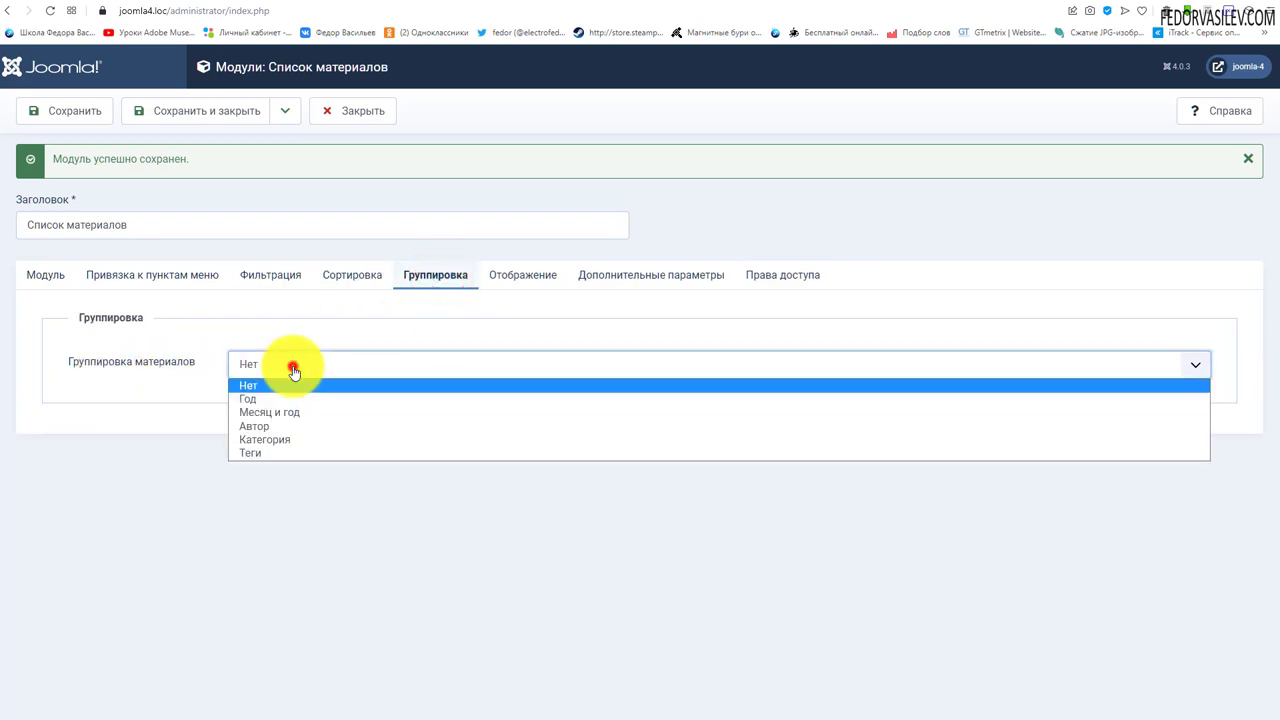
click(288, 401)
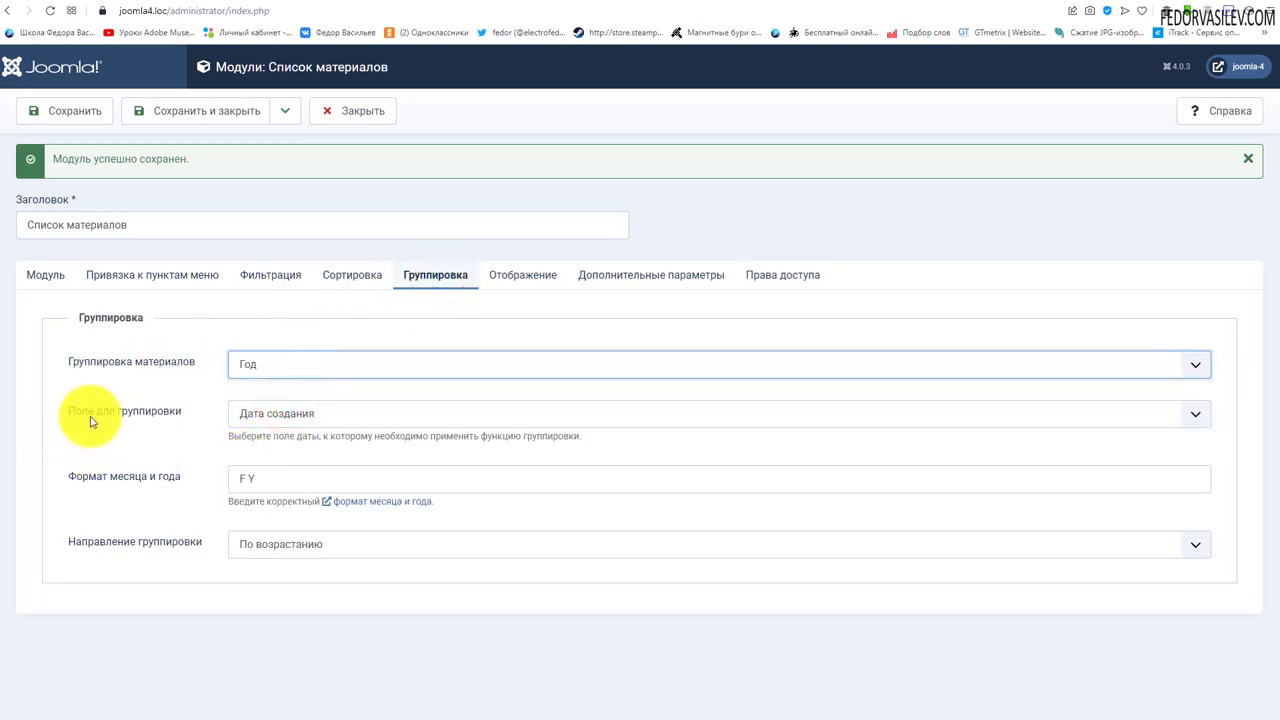
click(282, 423)
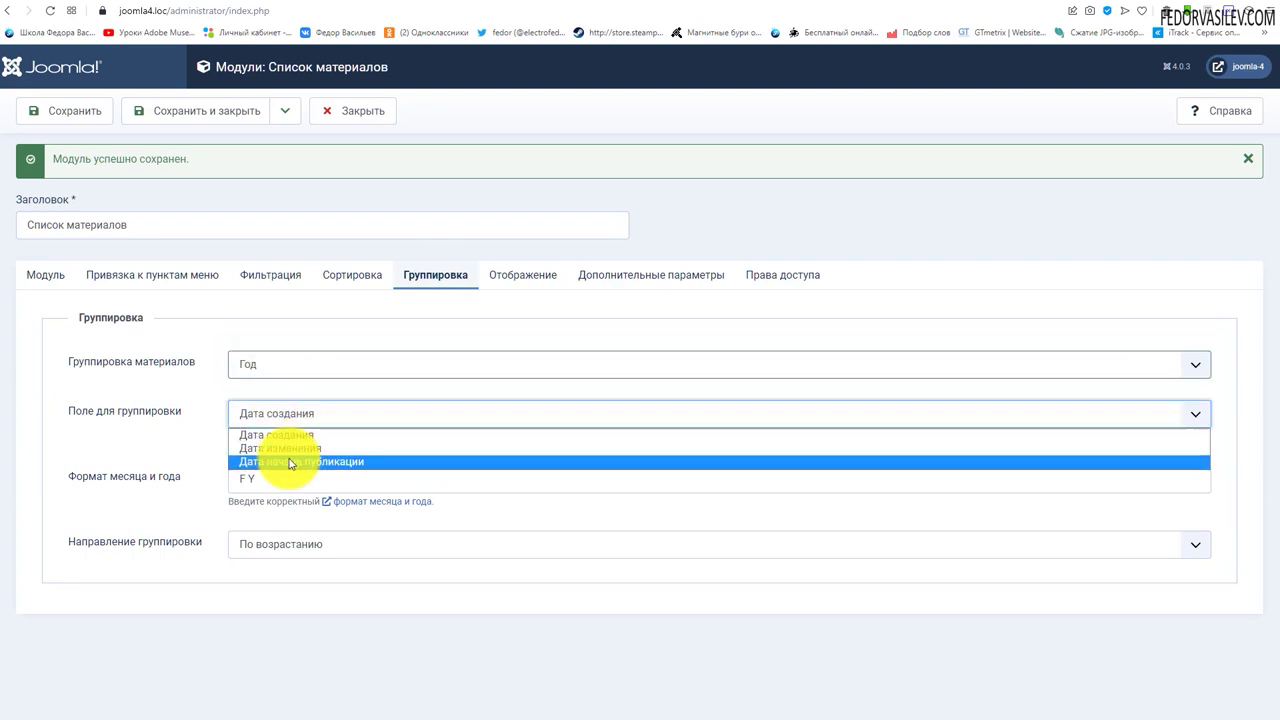
click(179, 441)
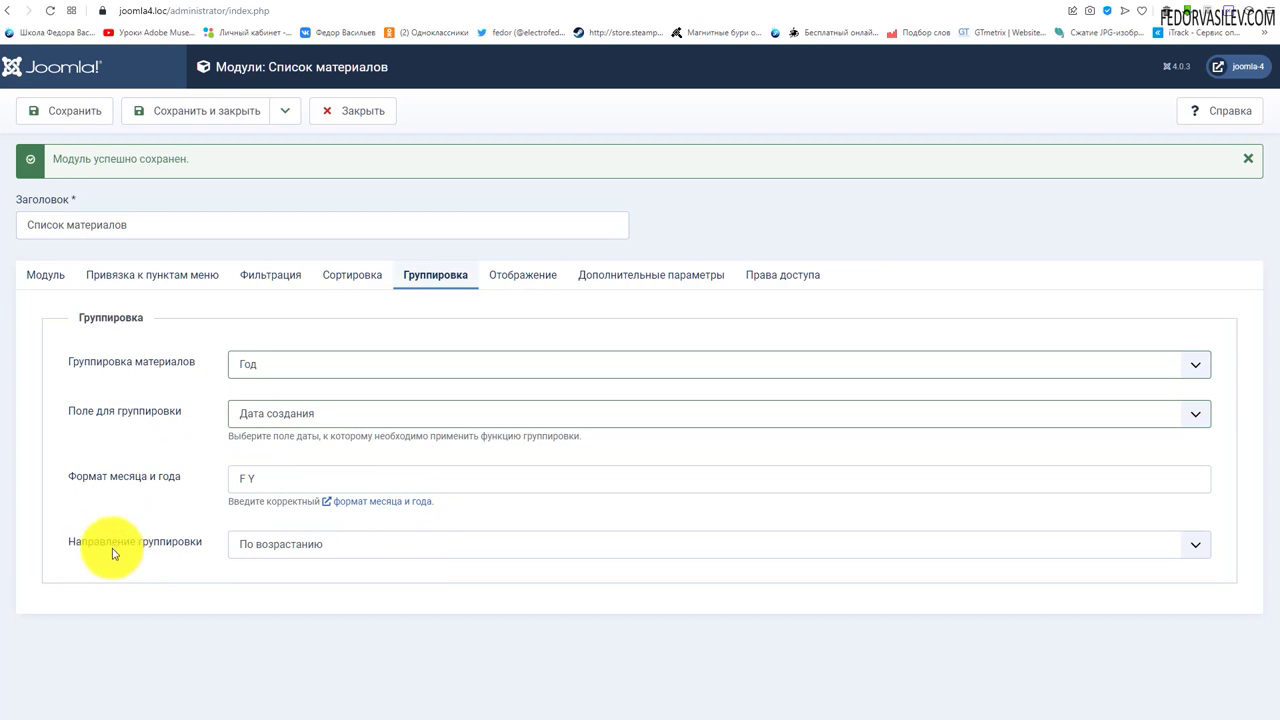
Try grouping the articles by "Месяц и год" and by "Теги", and return the grouping to "Нет".
click(305, 366)
click(292, 413)
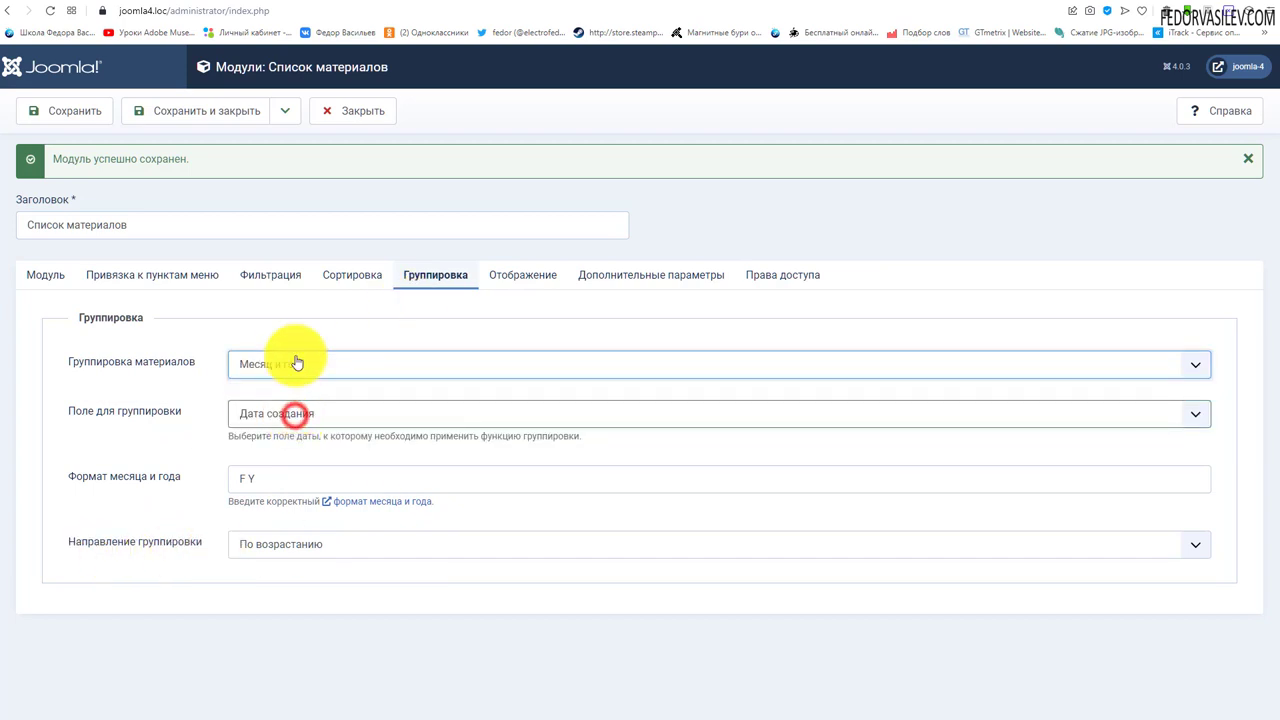
click(296, 363)
click(285, 452)
click(266, 365)
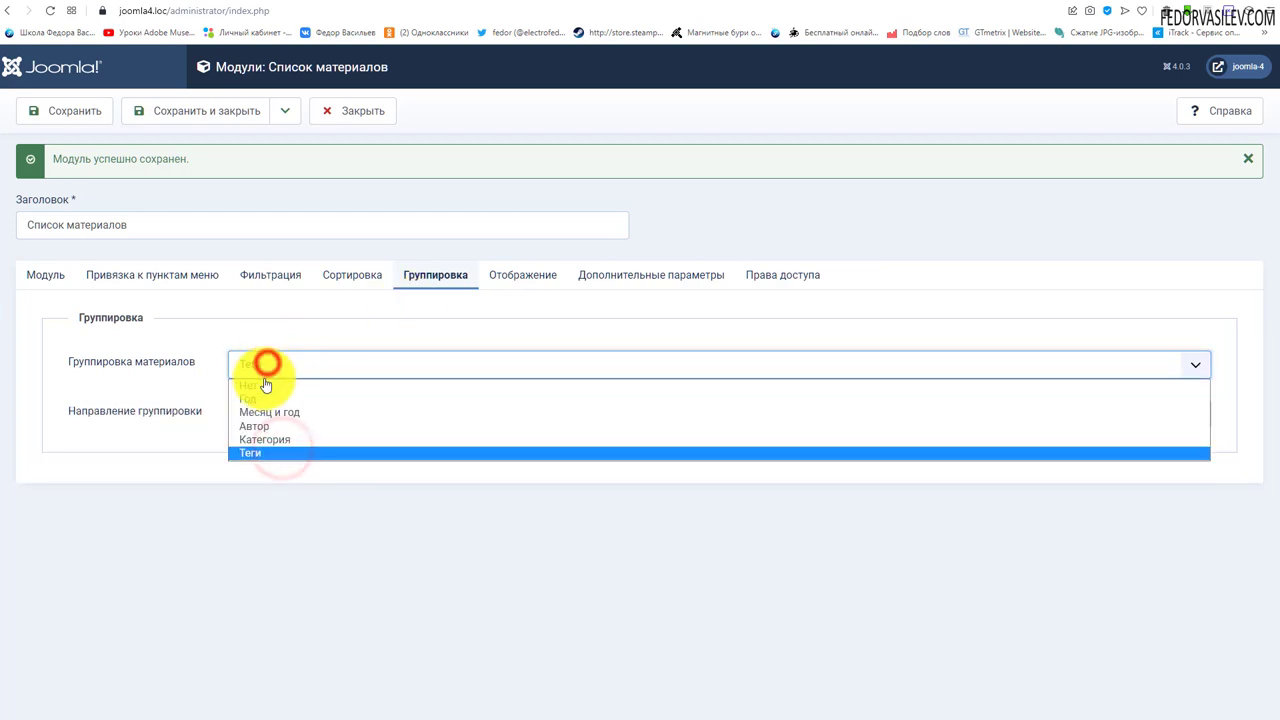
click(265, 385)
Show the date in the module's display settings and inspect the available date fields.
click(505, 282)
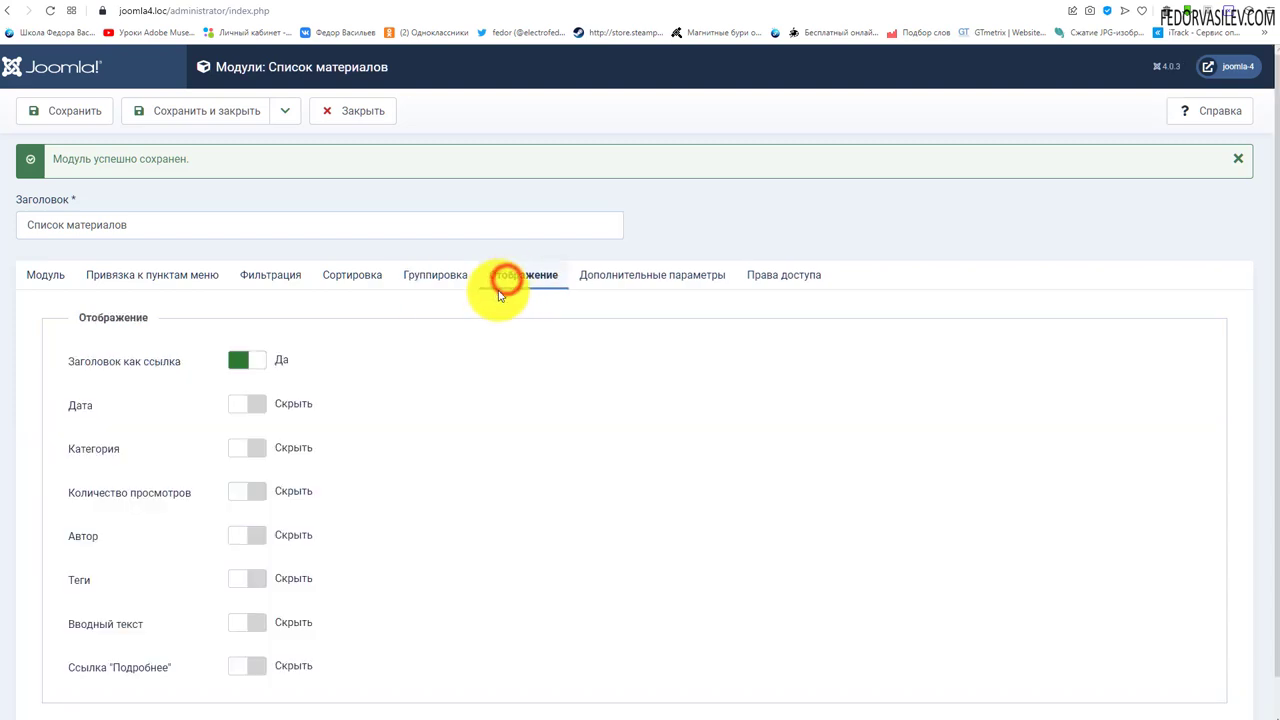
scroll(306, 409, down, 1)
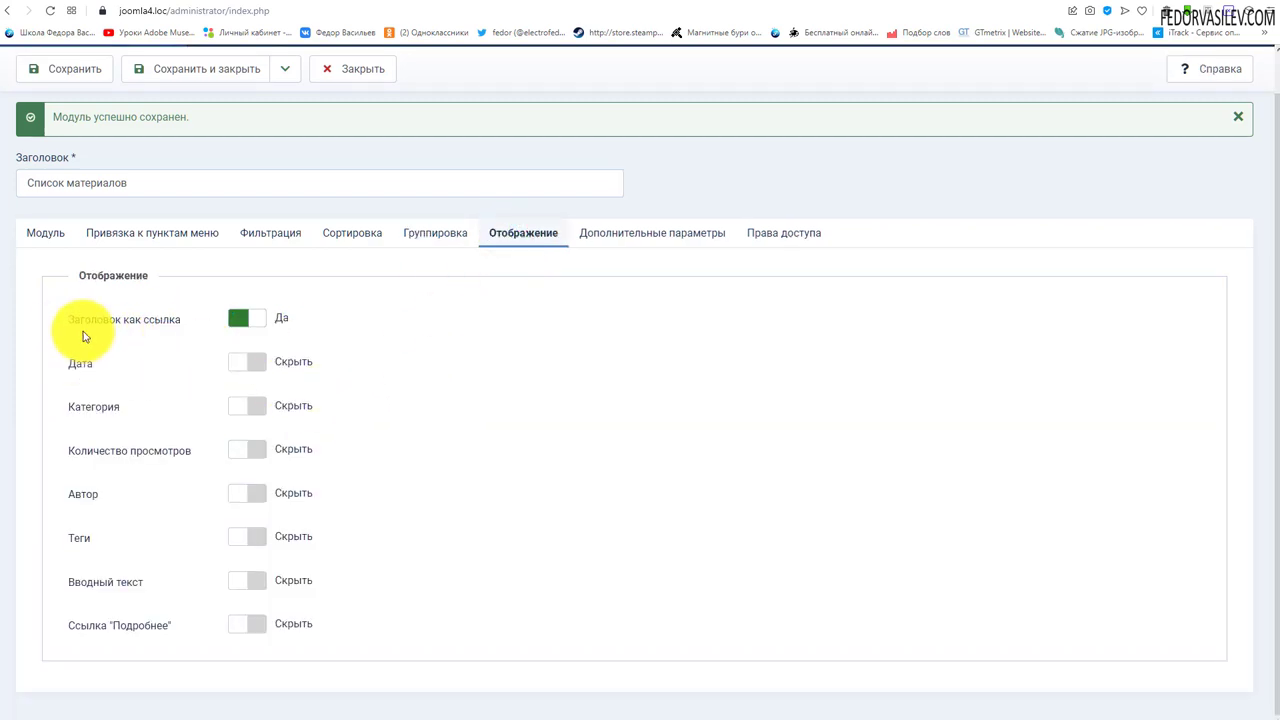
click(260, 371)
click(243, 409)
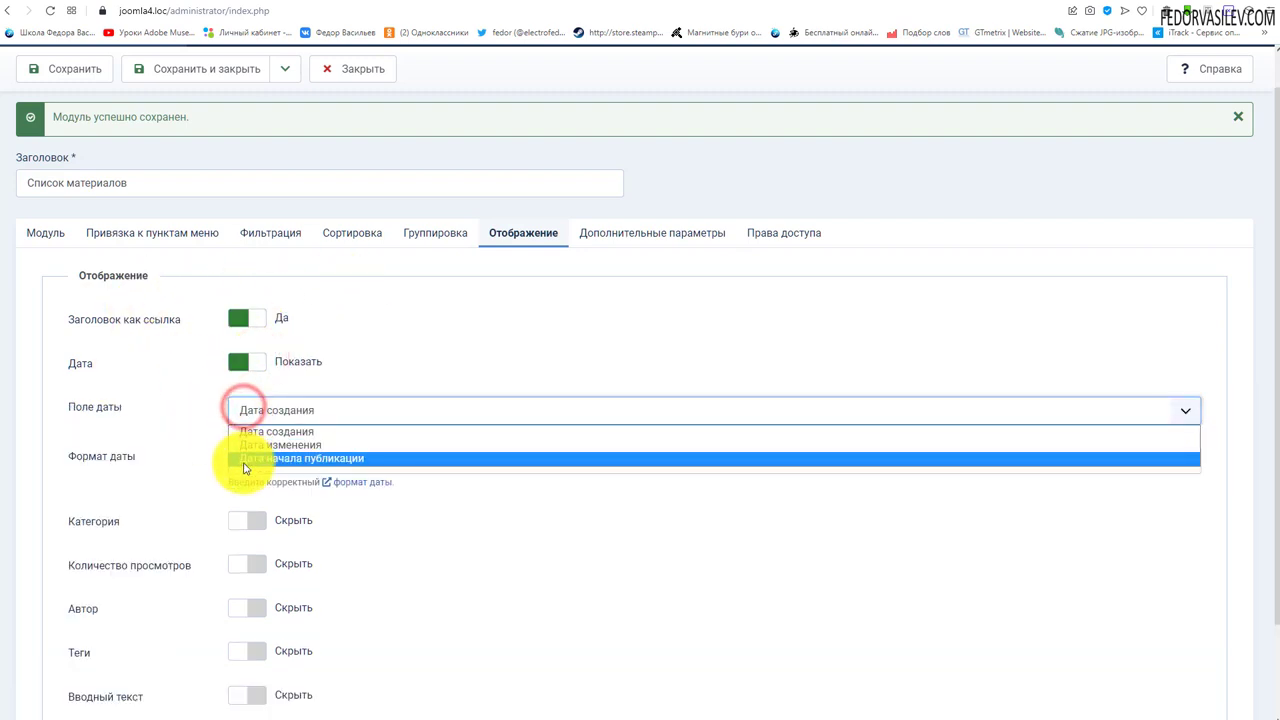
click(171, 424)
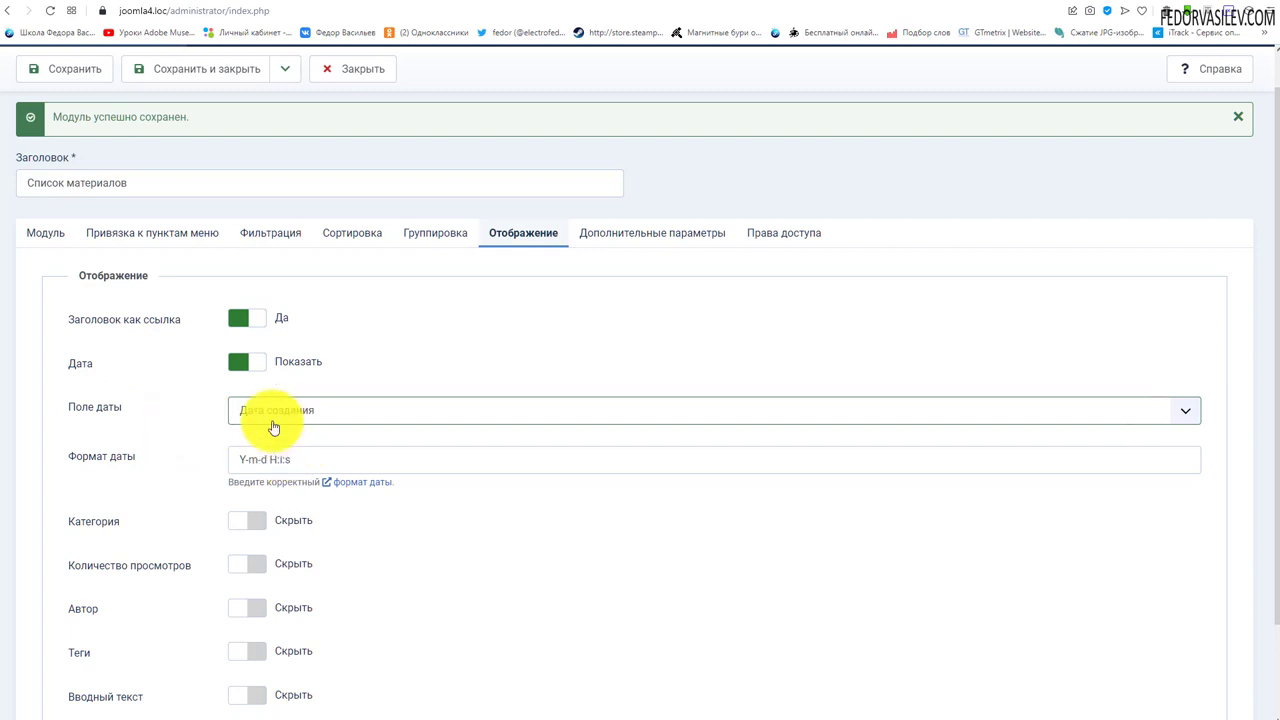
Show the category, the number of views and the author for the listed articles.
scroll(170, 400, down, 1)
click(256, 405)
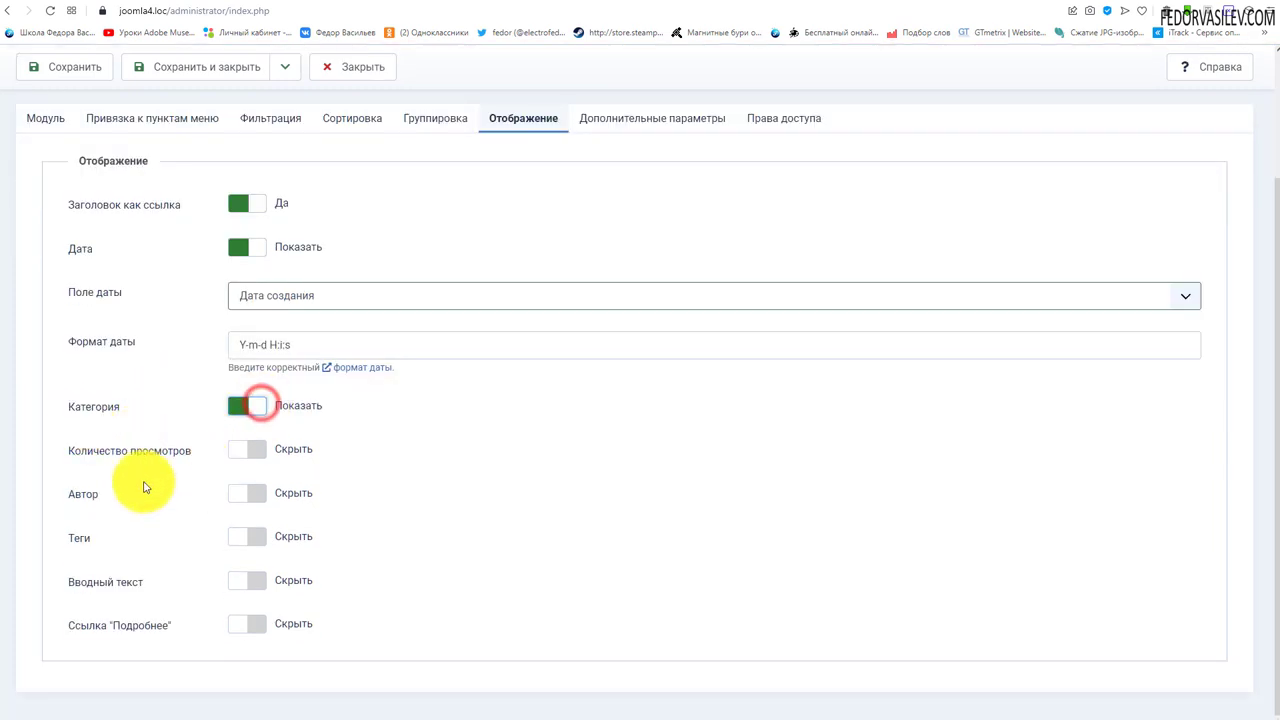
click(249, 449)
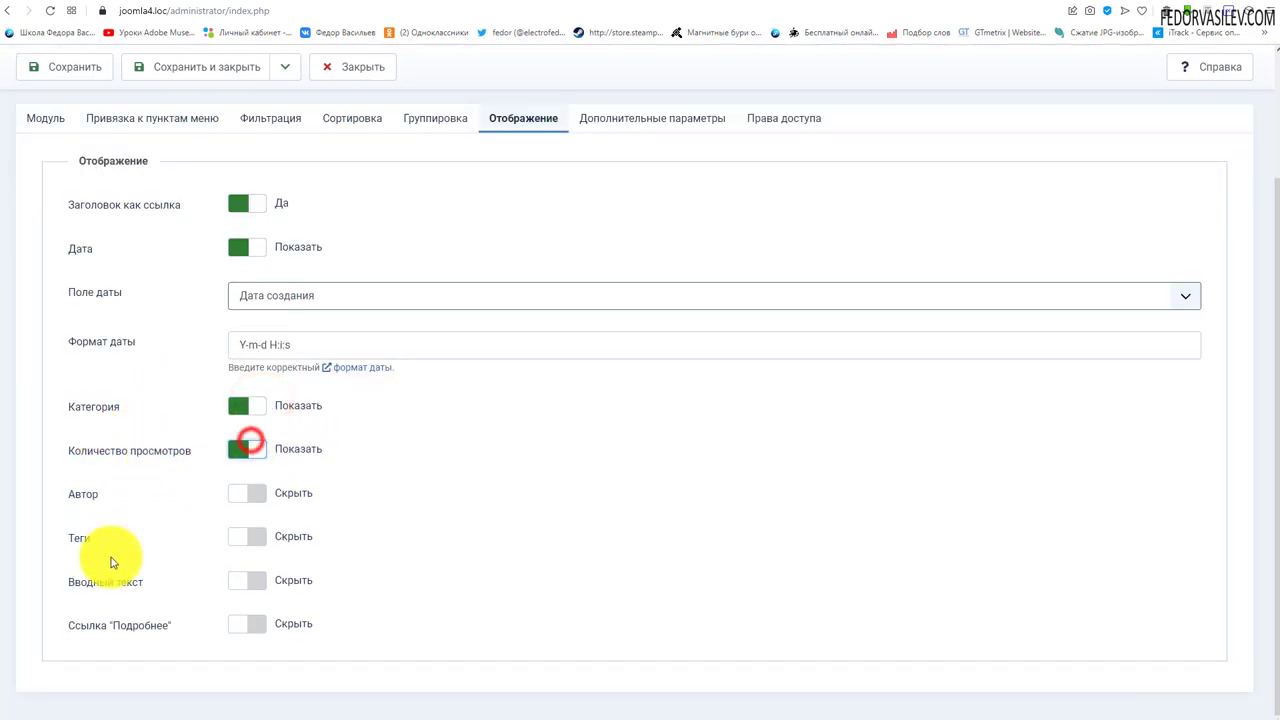
click(252, 496)
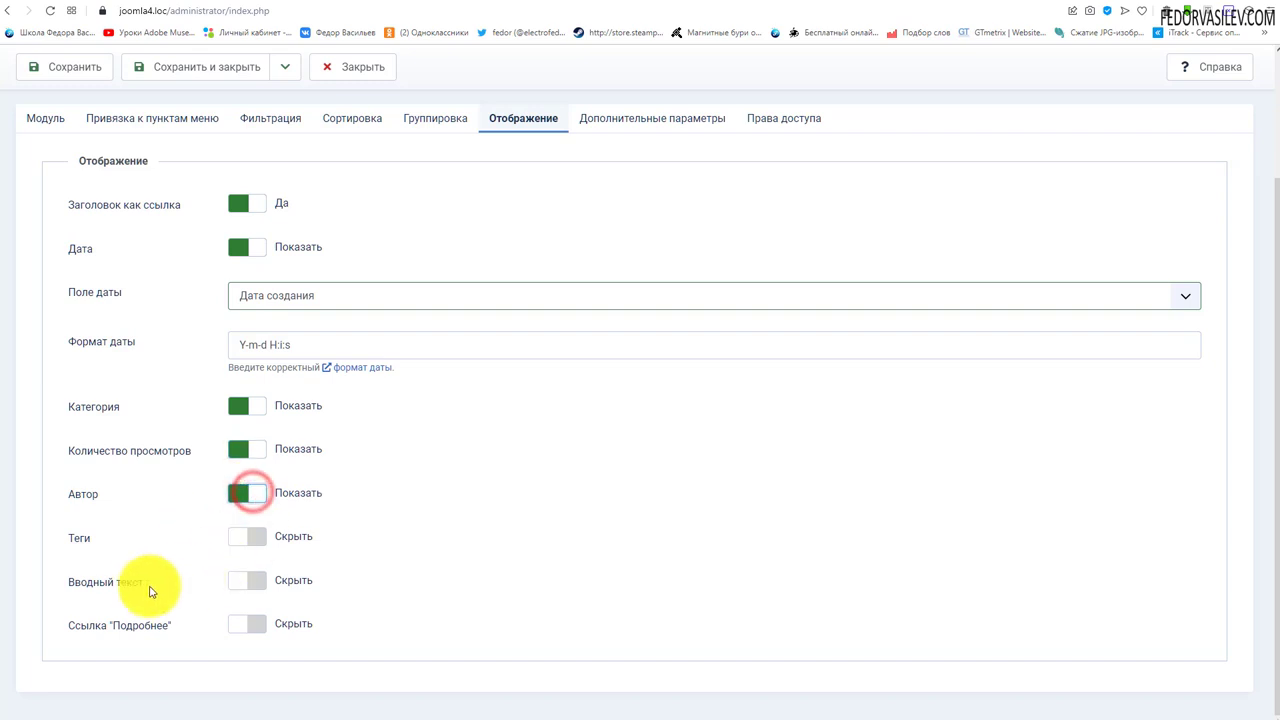
Show the intro text and the "Подробнее" link for the articles, and try hiding the title in that link.
click(250, 583)
scroll(209, 630, down, 1)
click(251, 617)
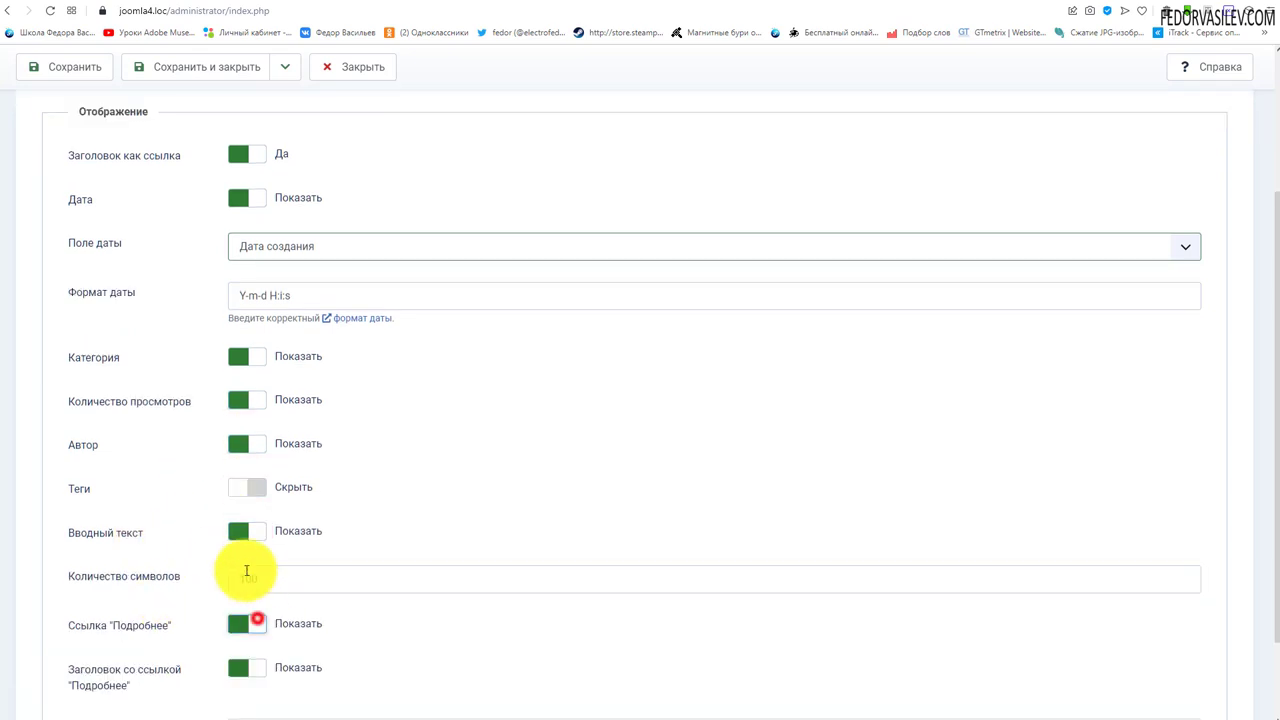
scroll(166, 611, down, 1)
click(145, 572)
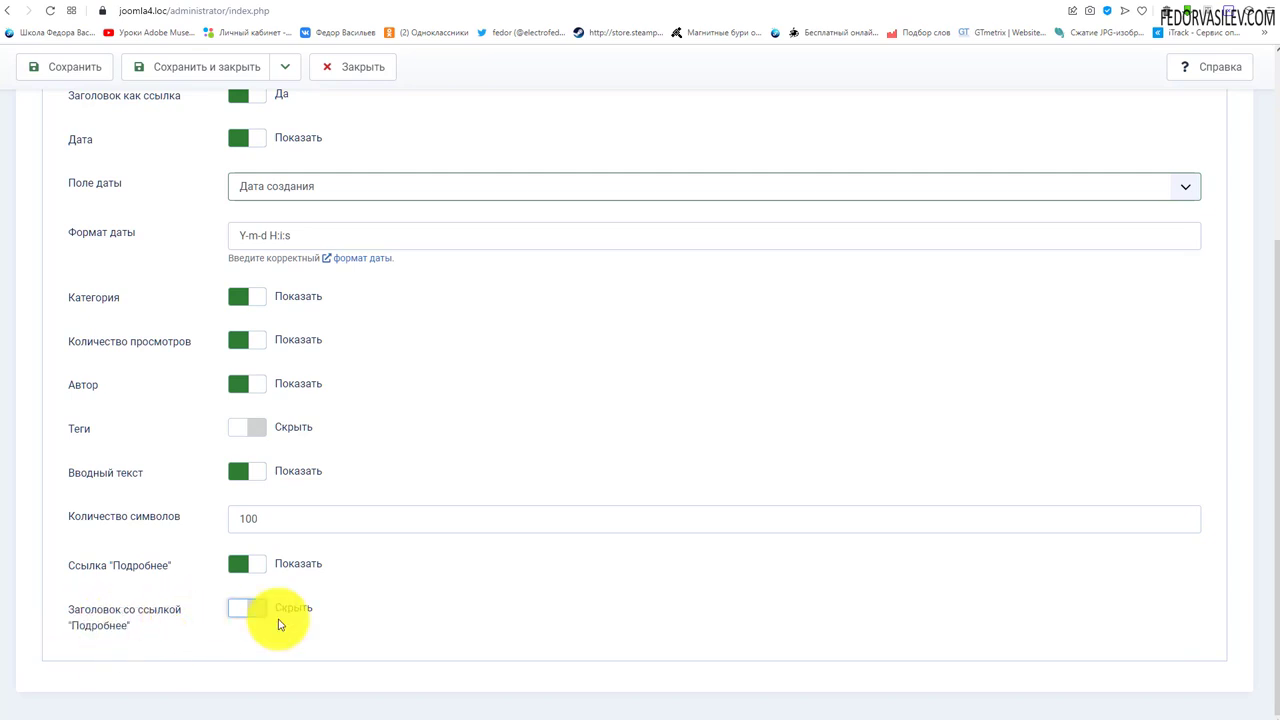
Review the display settings and examine the module's additional parameters, such as layout, caching and module style.
scroll(338, 570, up, 3)
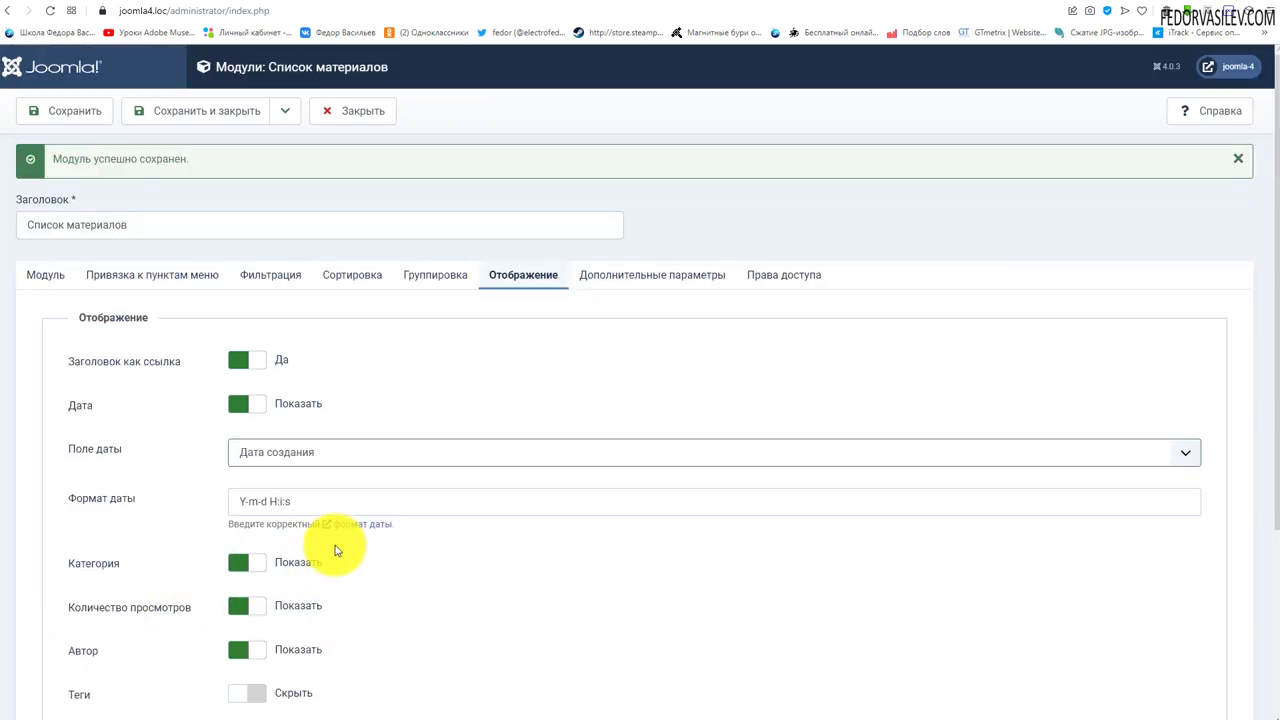
scroll(214, 251, down, 3)
scroll(255, 287, up, 3)
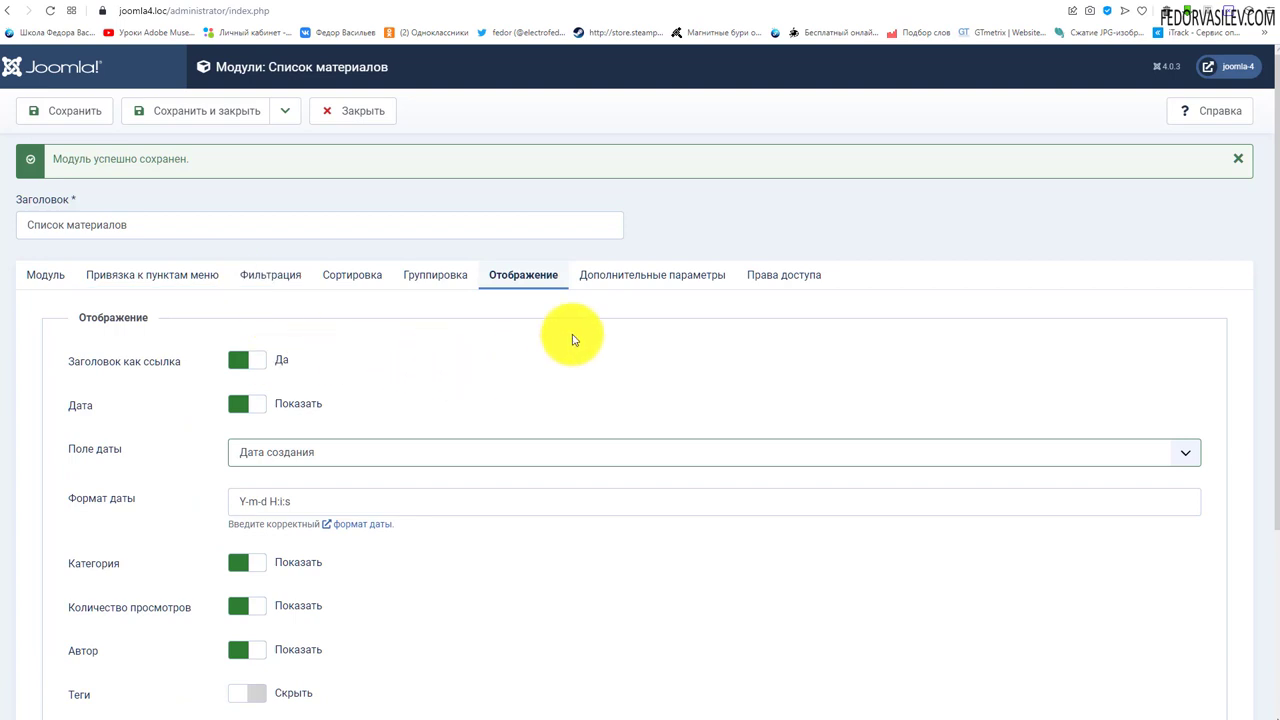
click(622, 276)
scroll(112, 430, down, 2)
scroll(117, 404, up, 2)
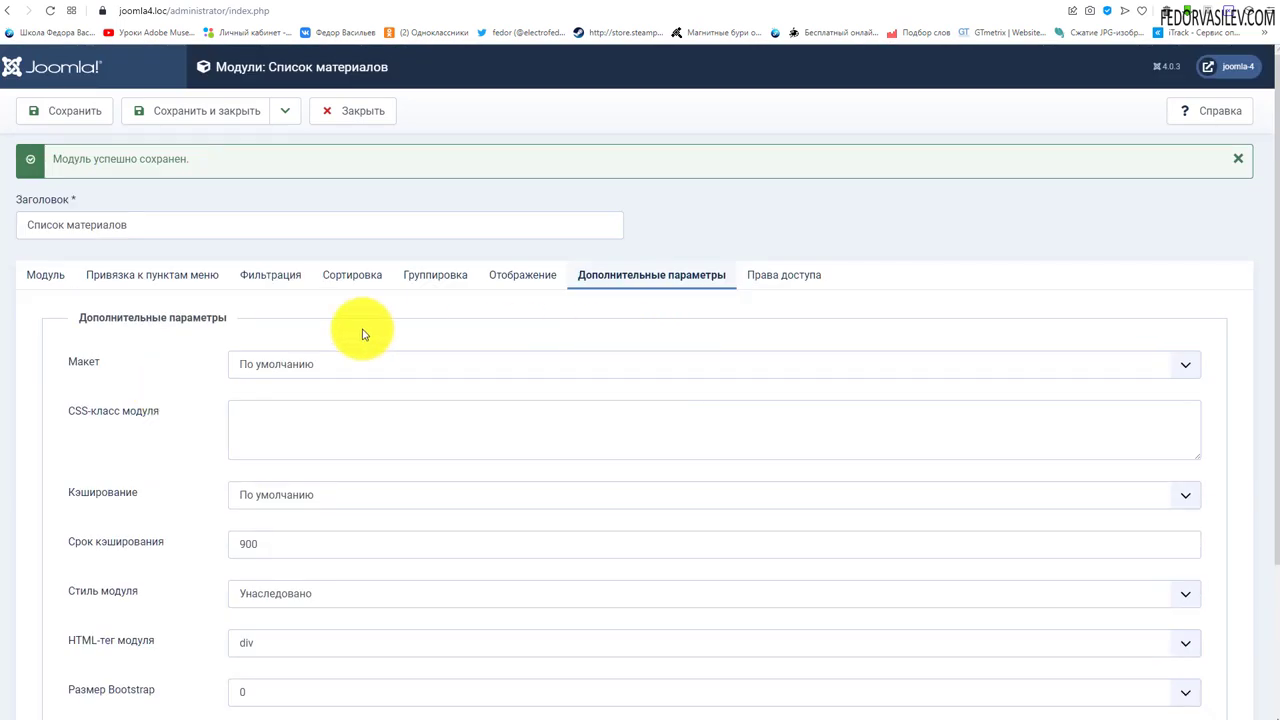
scroll(330, 370, down, 2)
scroll(249, 386, up, 2)
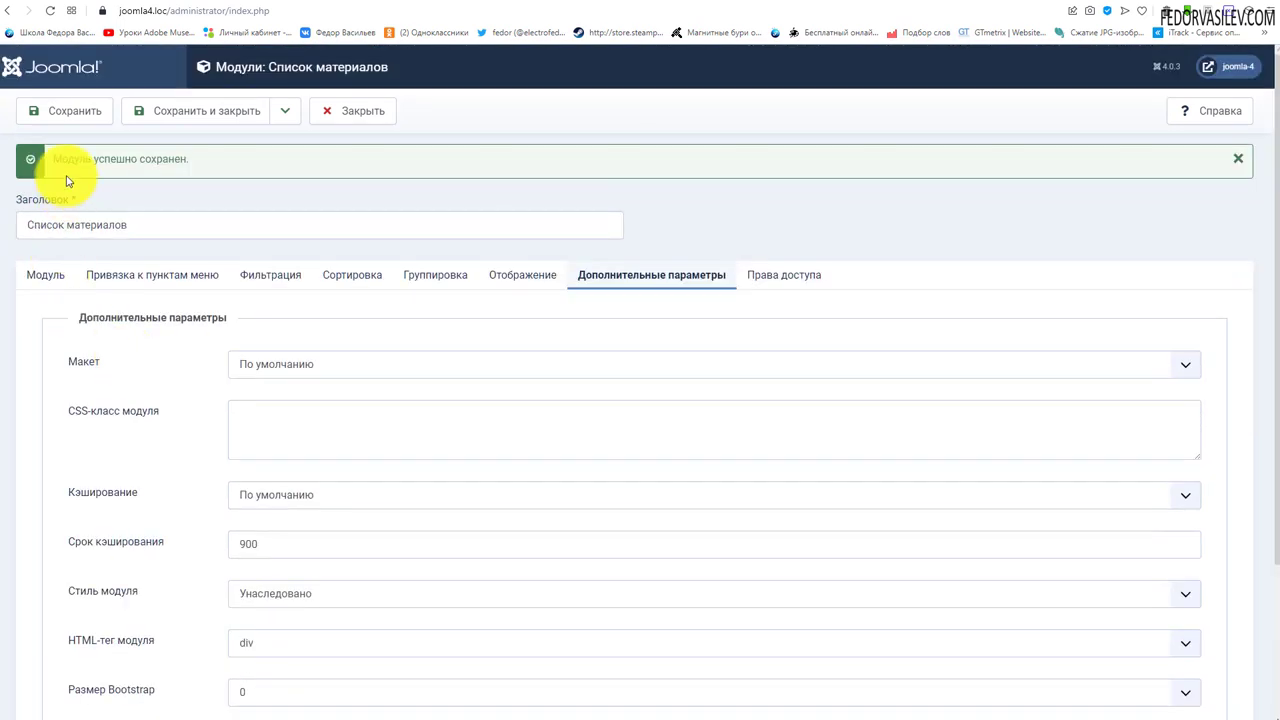
Save the module, switch to the public site and check its "Главная" page for the article list.
click(72, 111)
click(214, 2)
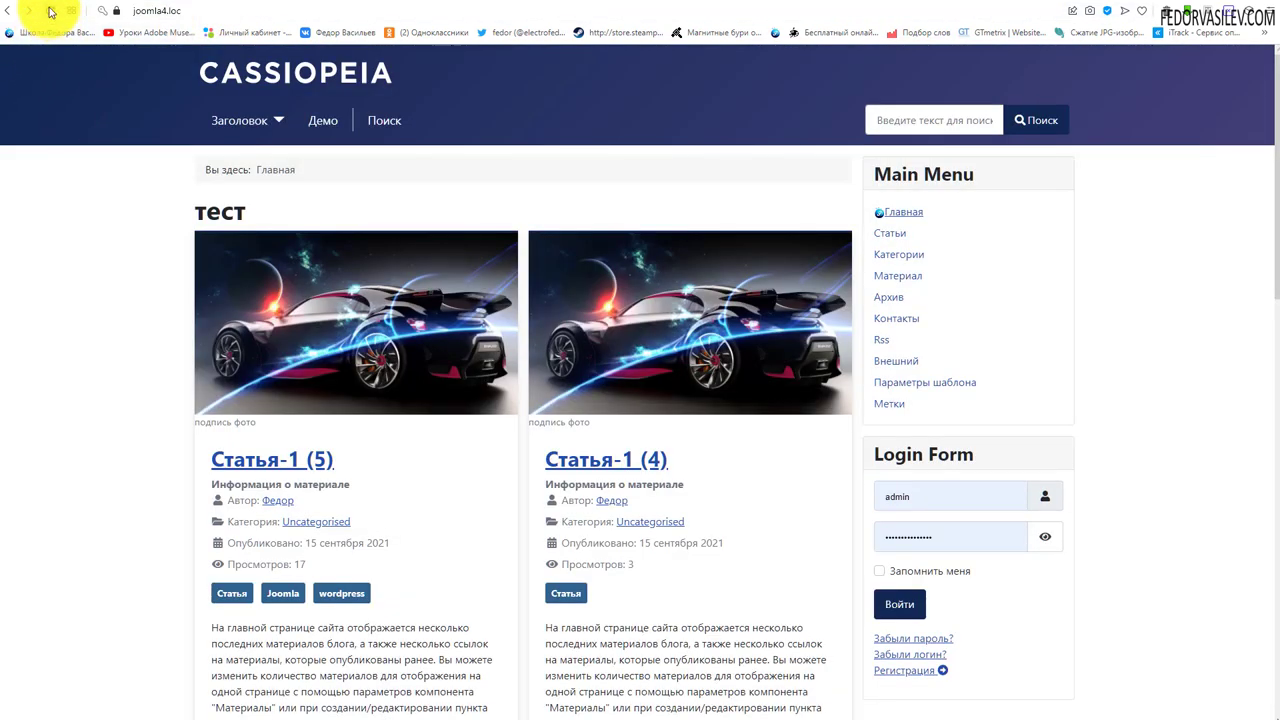
click(894, 211)
scroll(1100, 560, down, 5)
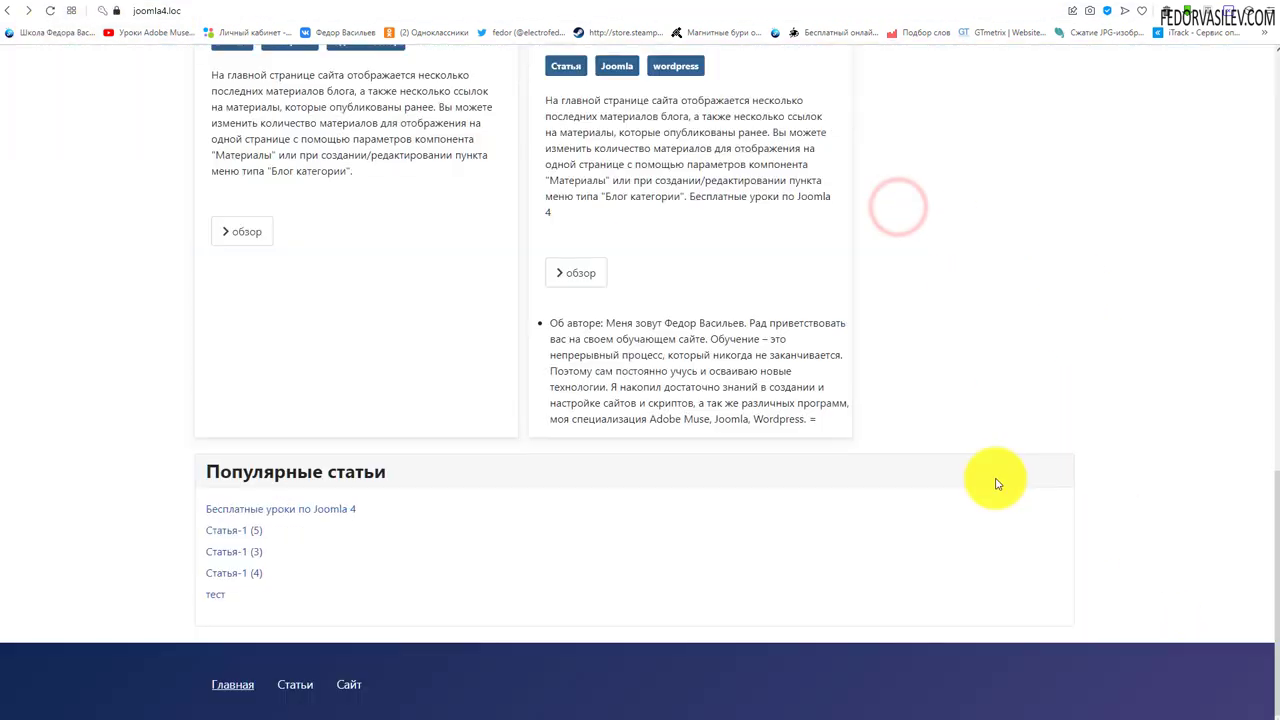
scroll(690, 586, up, 3)
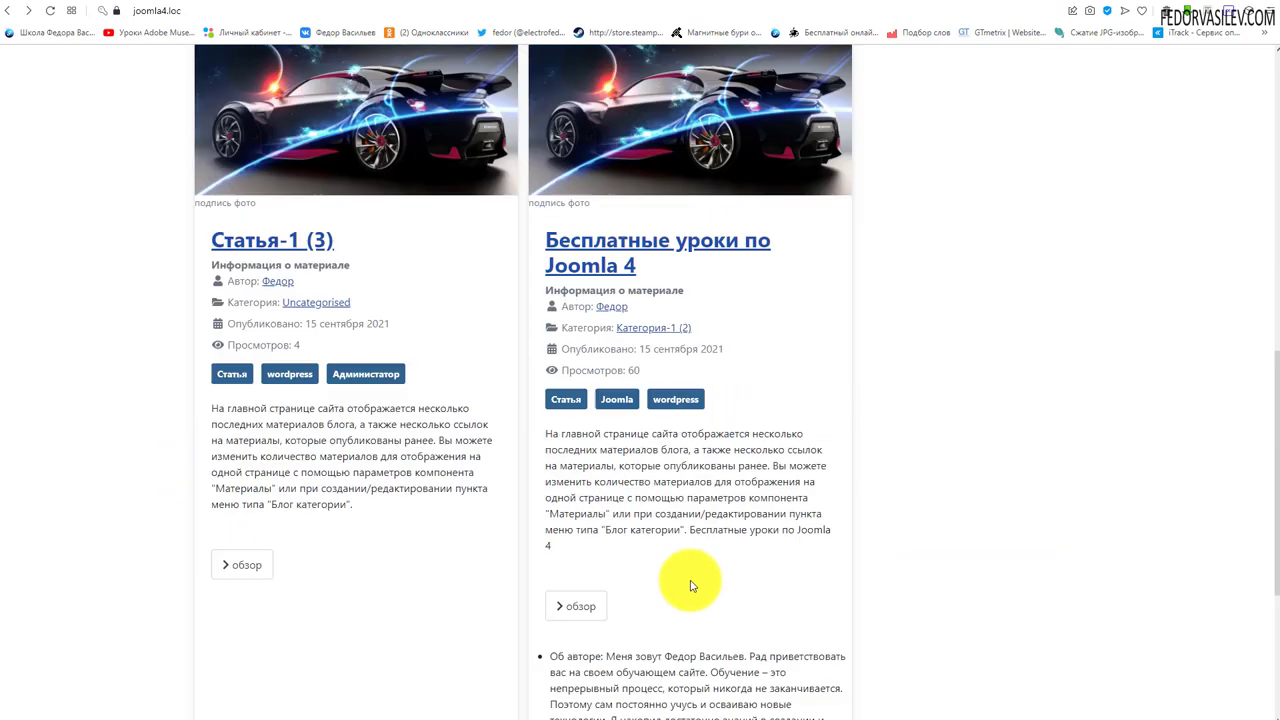
scroll(690, 586, up, 8)
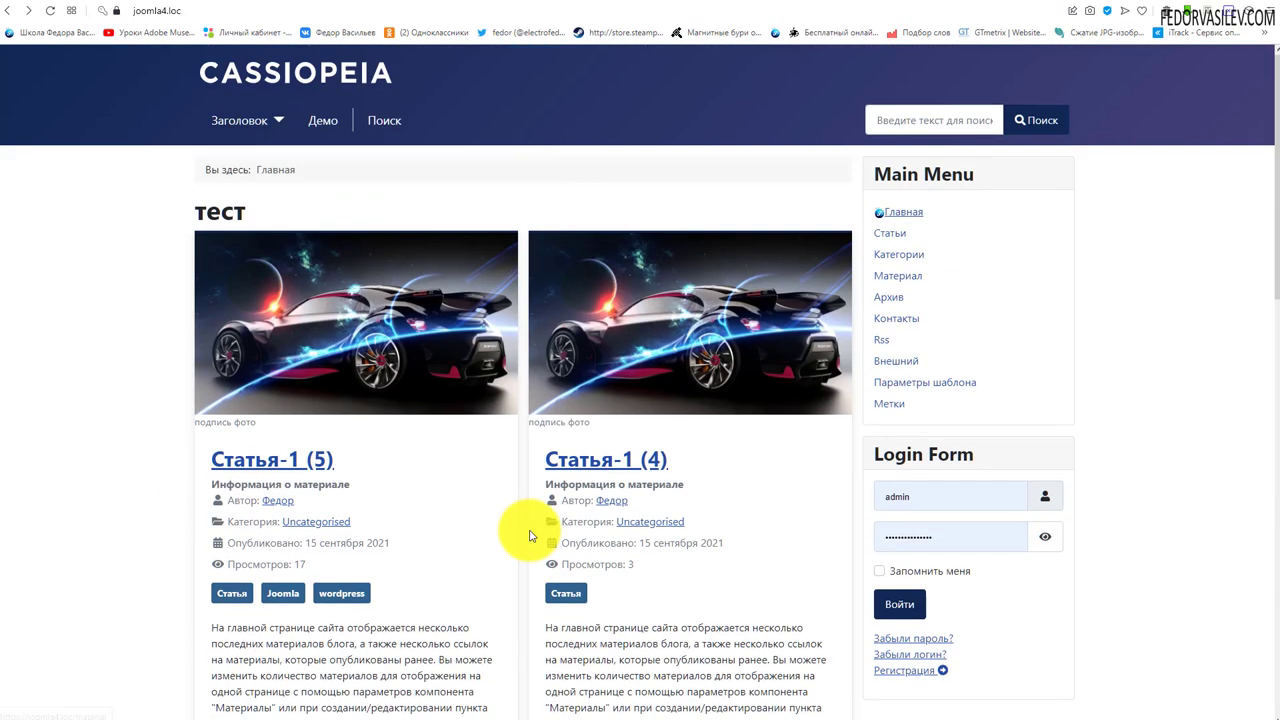
Open the site's "Статьи" page and examine the article entries in the "Список материалов" module above the footer.
click(898, 234)
scroll(600, 245, down, 7)
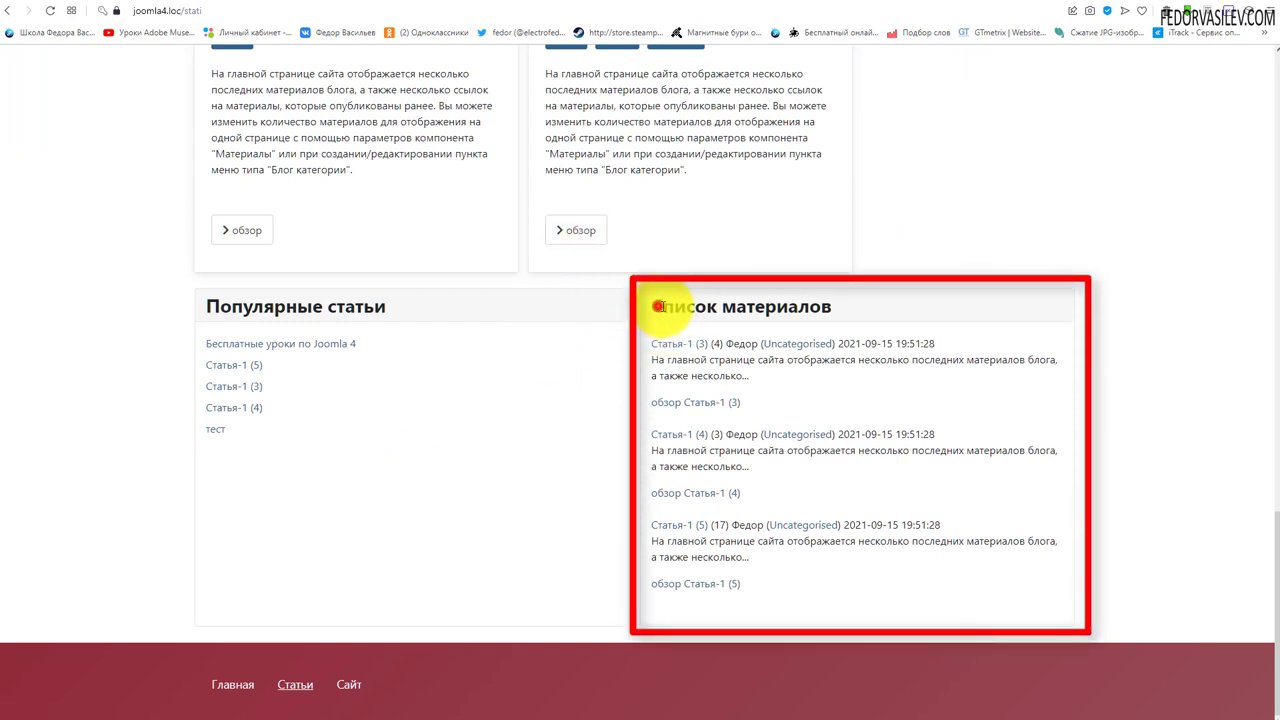
mouse_move(659, 306)
mouse_down()
mouse_move(828, 467)
mouse_move(760, 560)
mouse_up()
click(1125, 285)
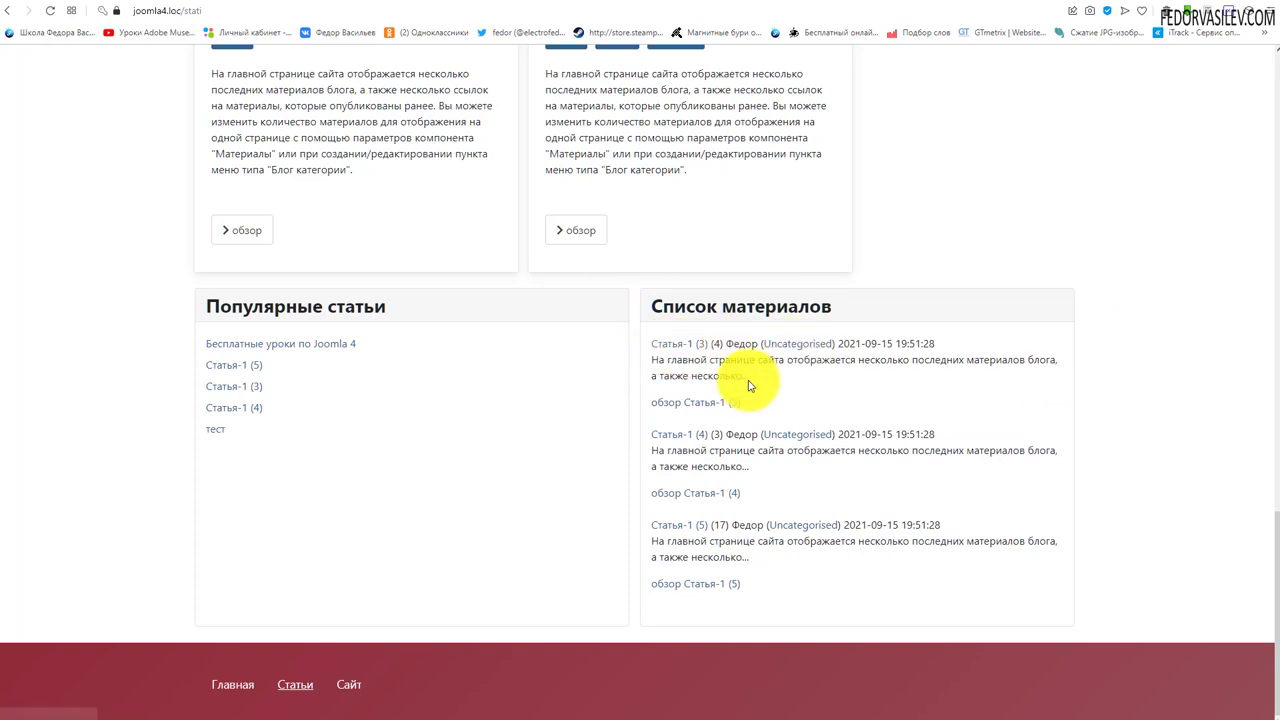
drag(748, 376, 655, 360)
click(660, 390)
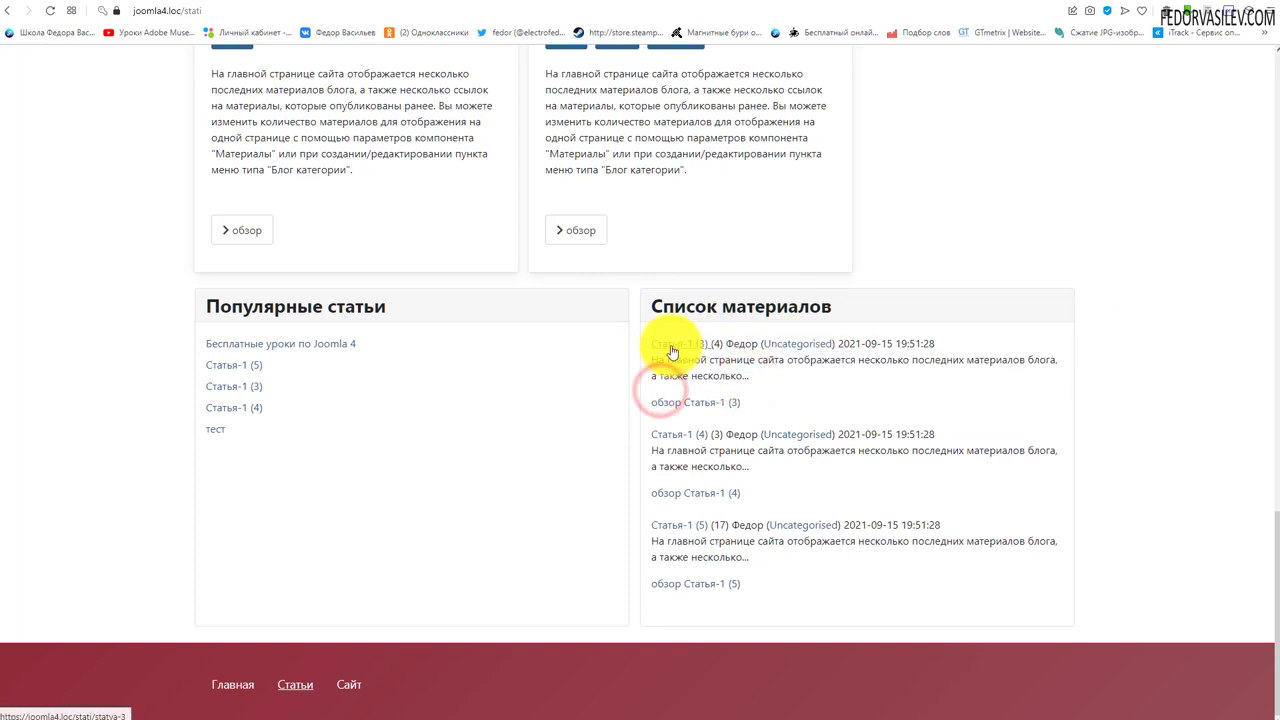
Open the article "Статья-1 (3)" from the "Список материалов" module and look through its page.
click(671, 346)
scroll(408, 326, down, 5)
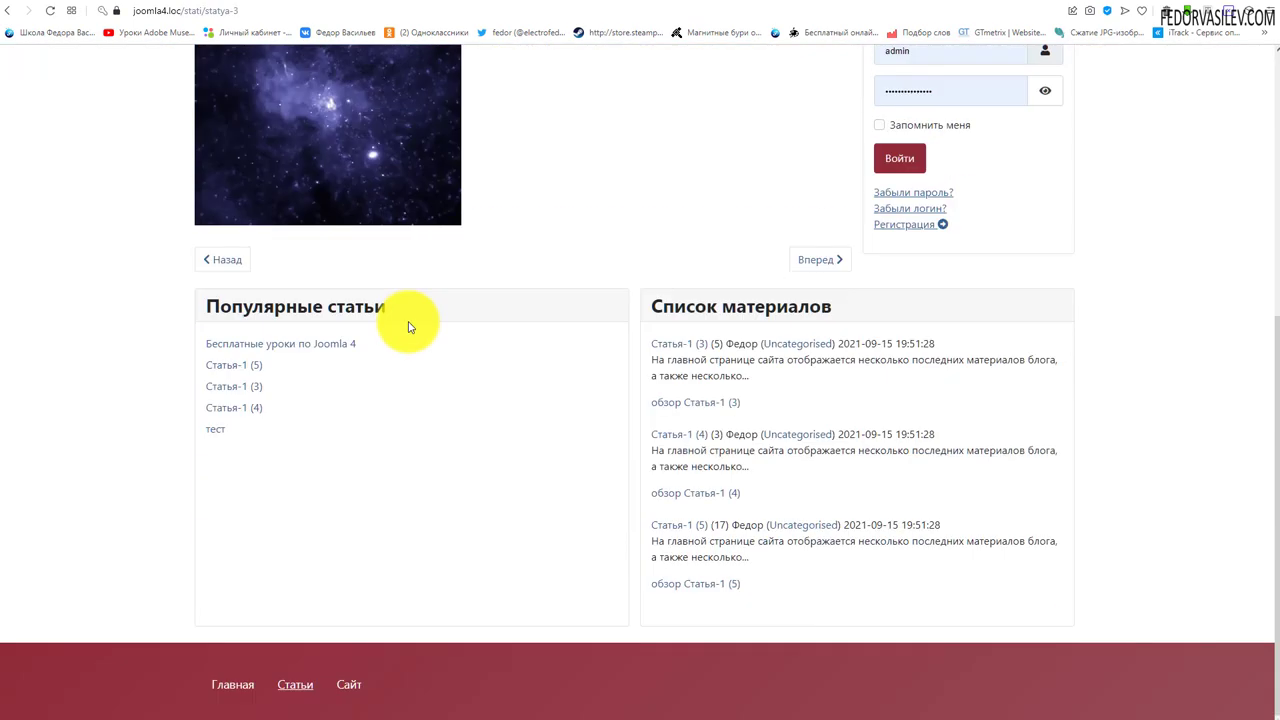
scroll(408, 326, up, 5)
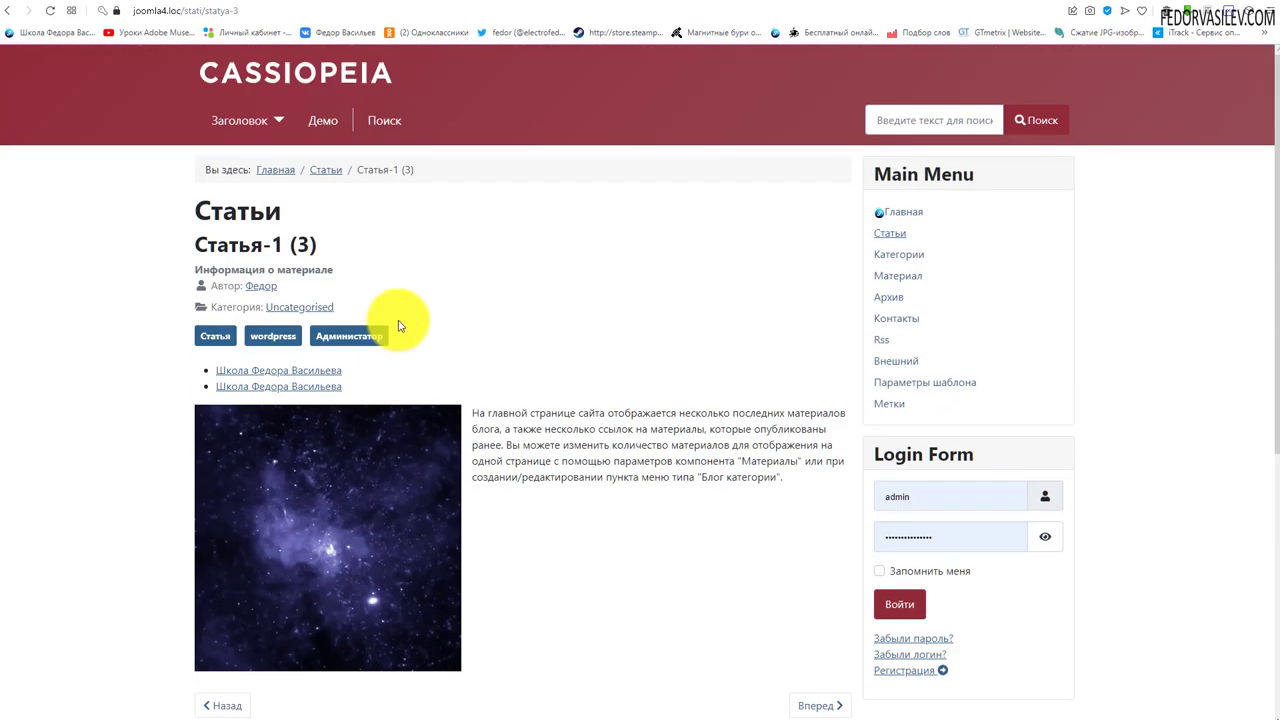
Go to the site's "Материал" page and examine the entry and its category in the "Список материалов" module.
key(alt+Left)
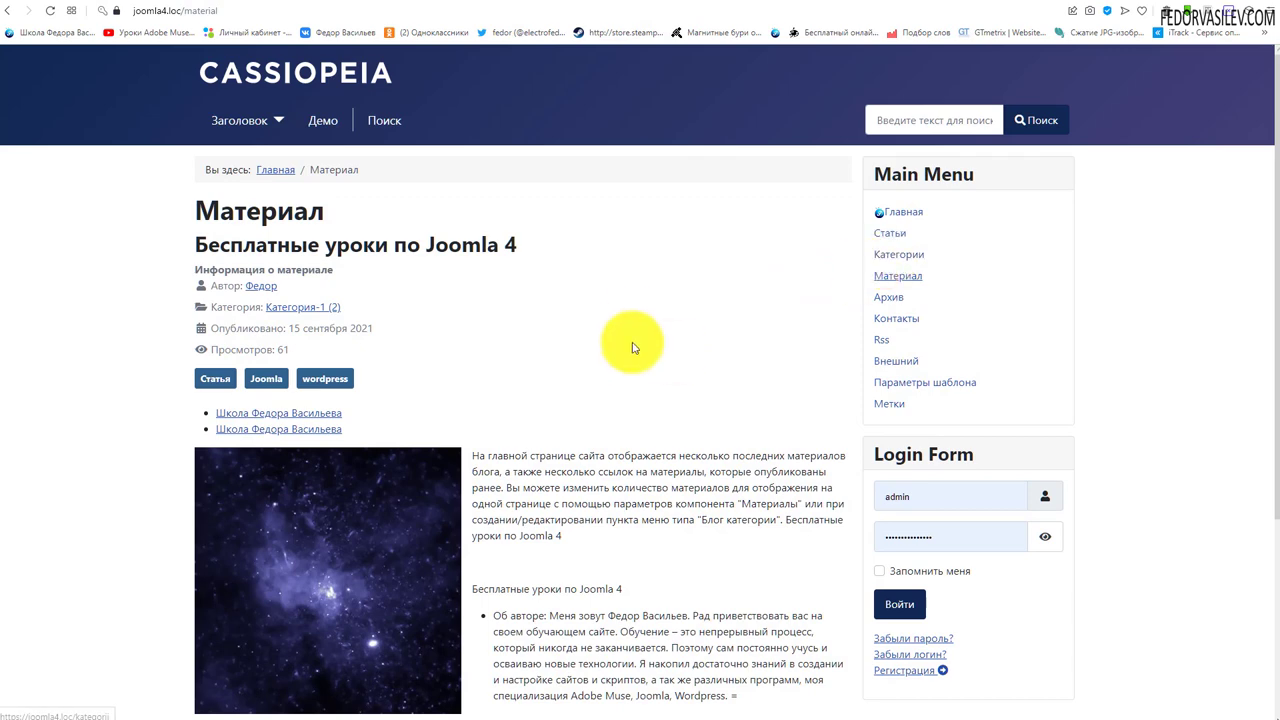
scroll(630, 290, down, 3)
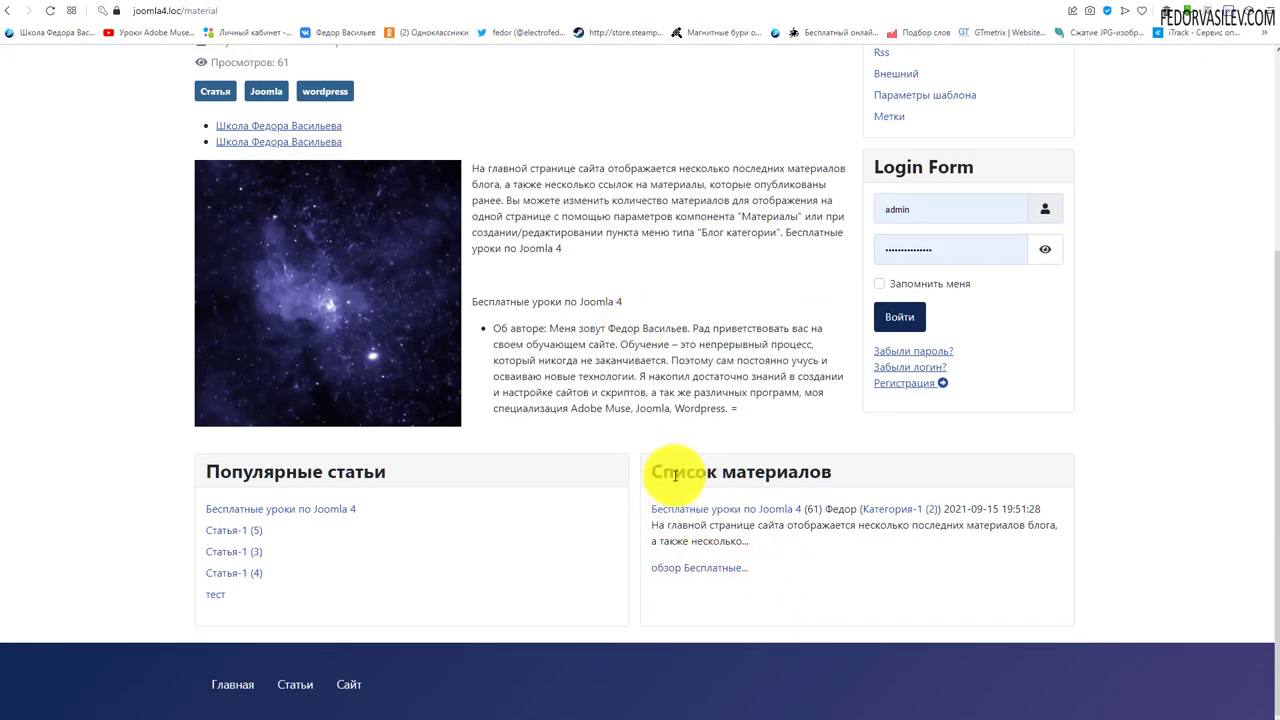
drag(670, 524, 776, 560)
click(824, 587)
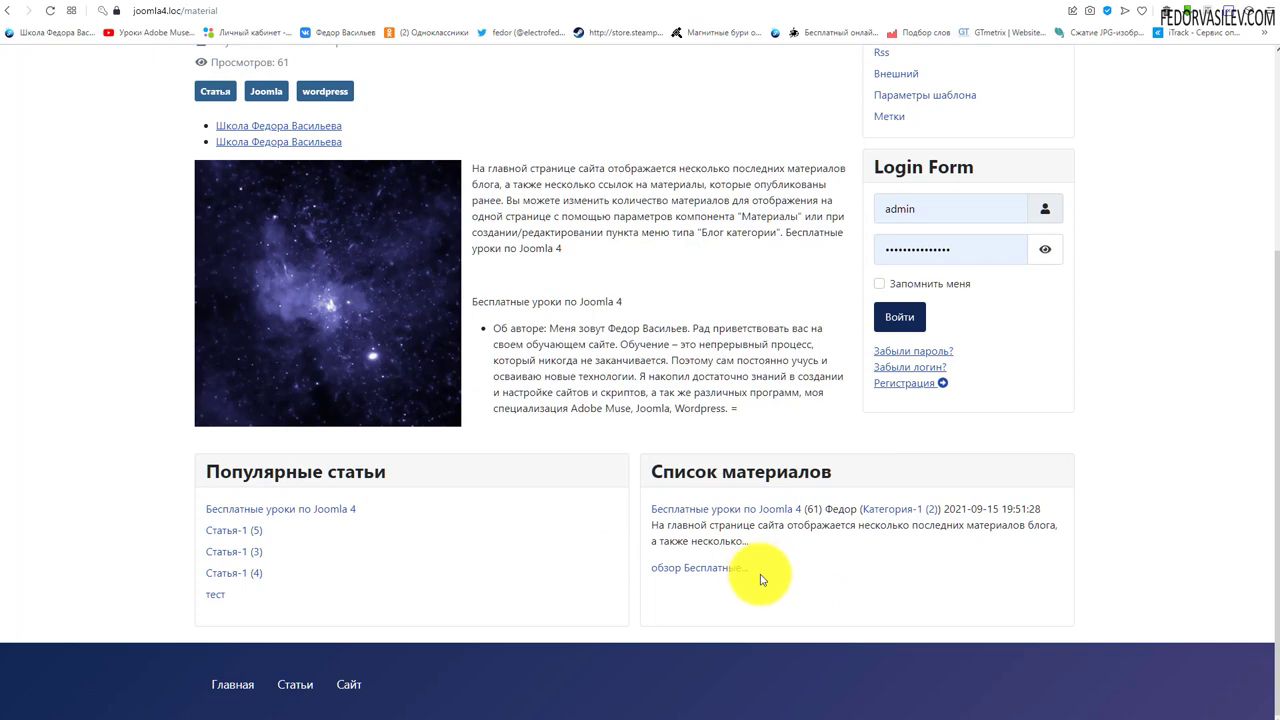
click(698, 512)
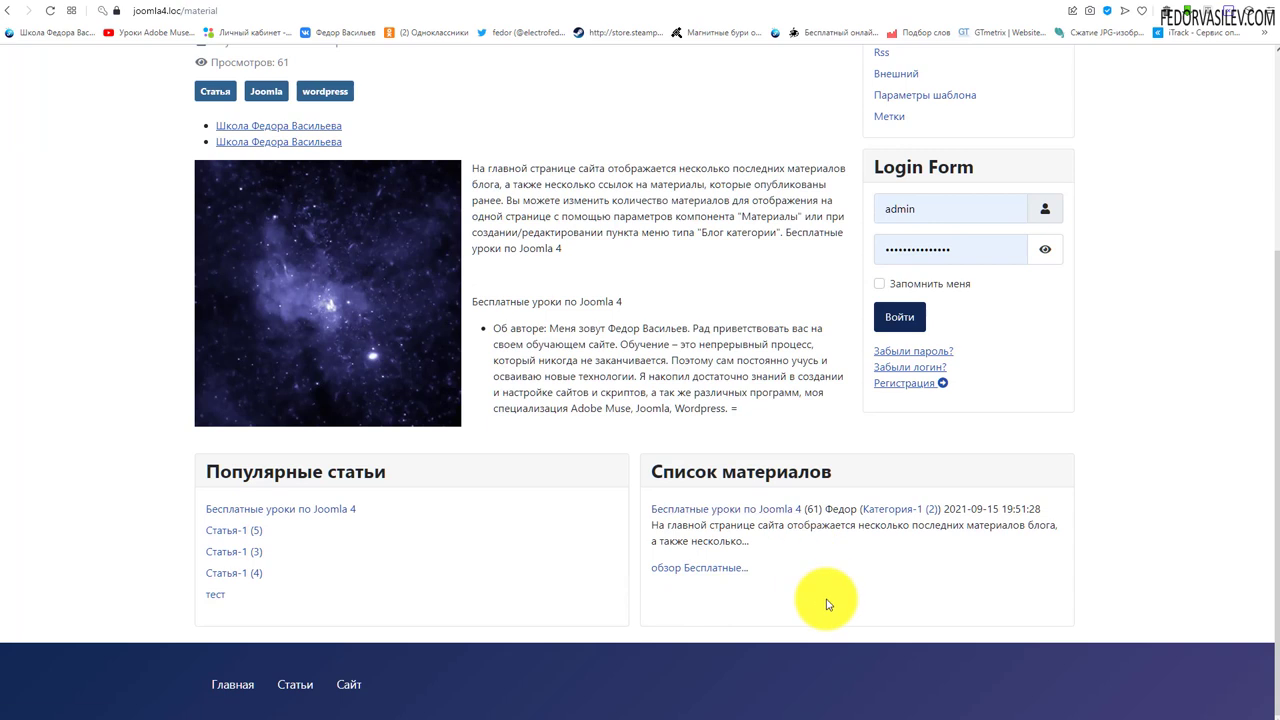
drag(864, 514, 938, 510)
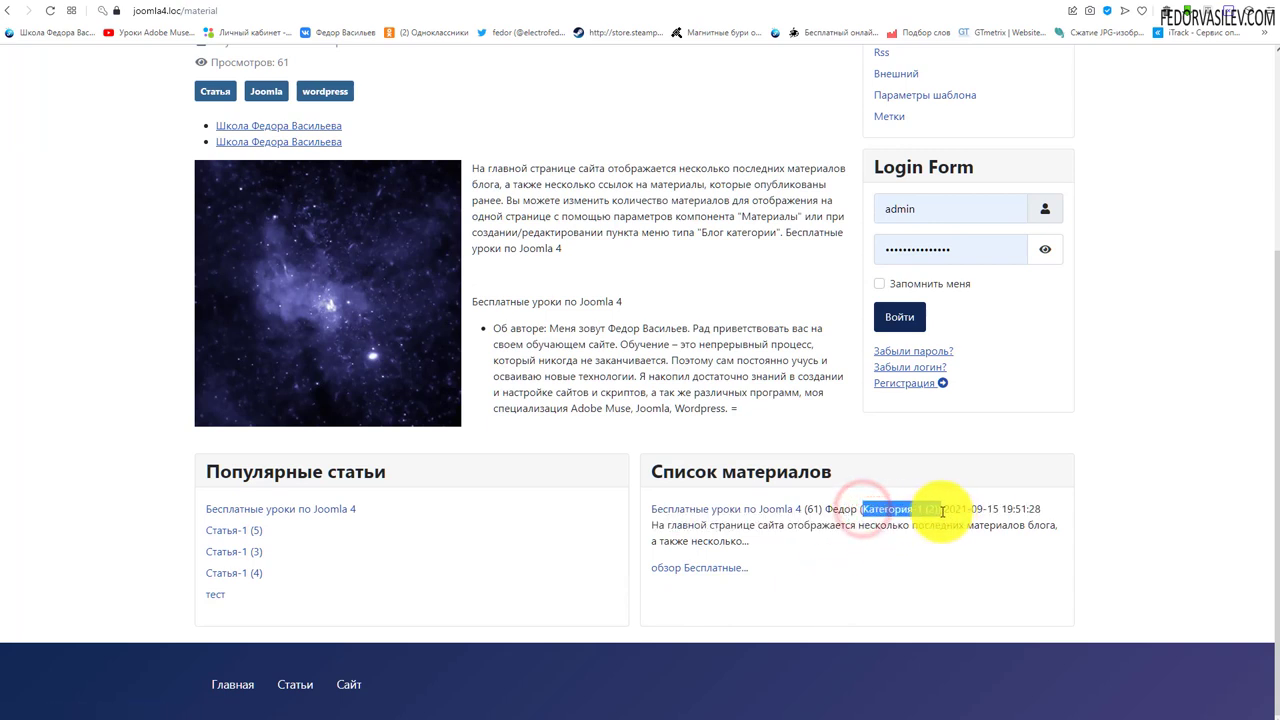
click(880, 591)
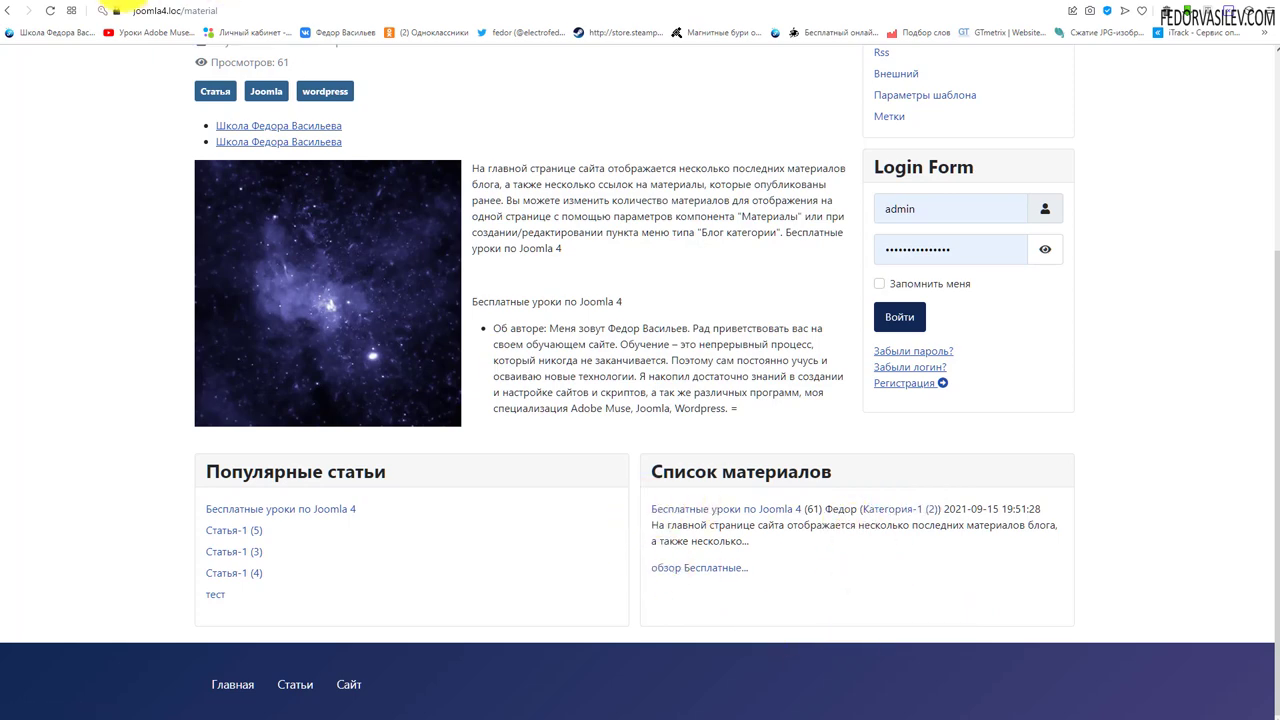
In the administrator's category list, view the published articles of "Категория-1 (2)" and those of "Uncategorised".
click(112, 8)
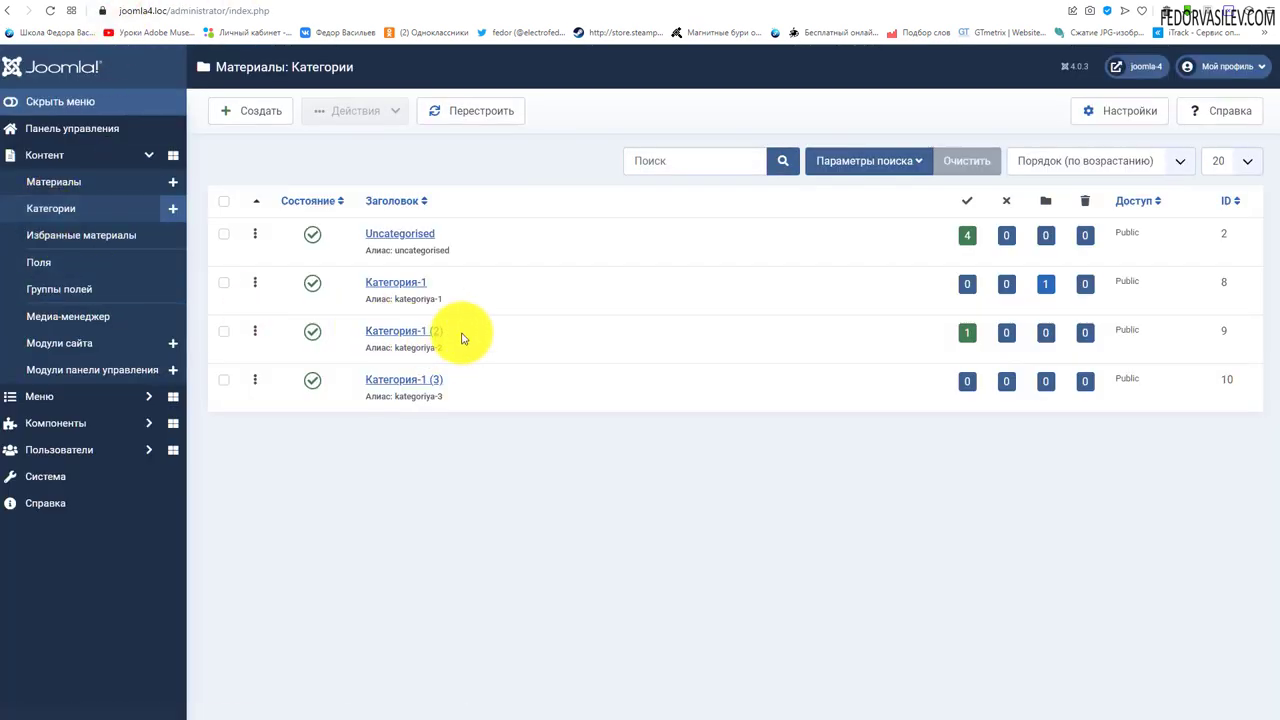
drag(462, 338, 383, 345)
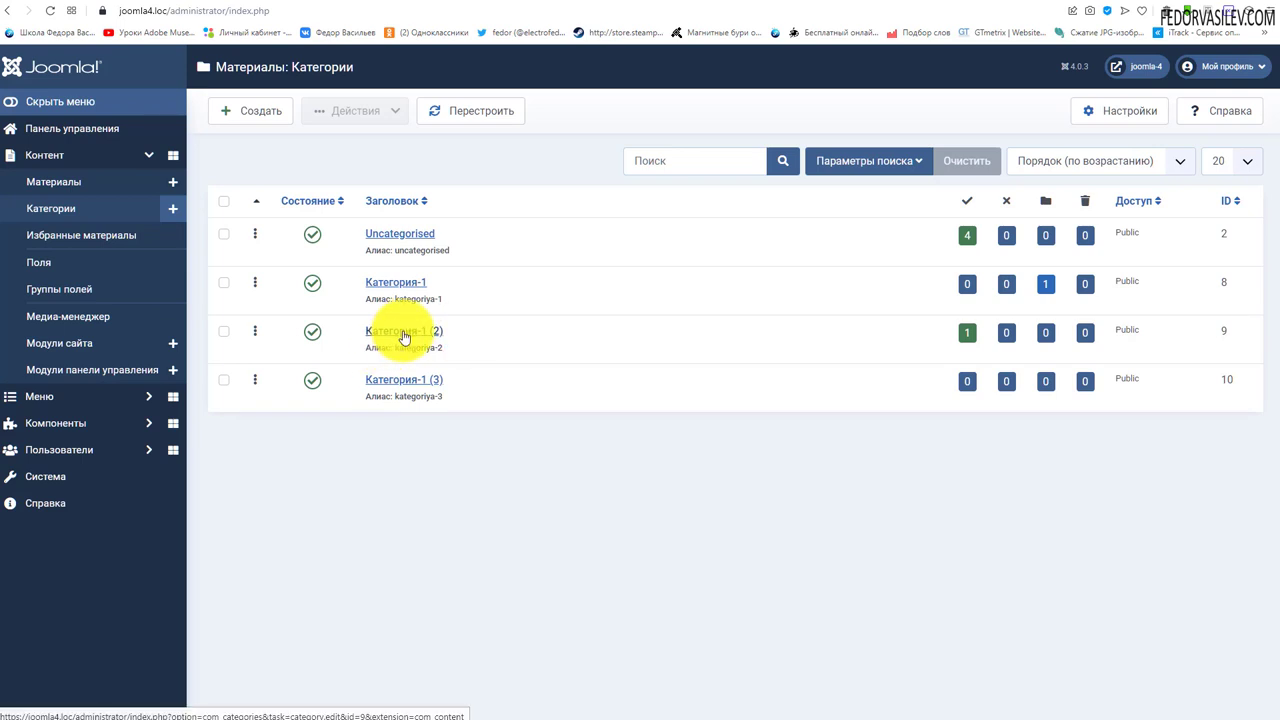
click(968, 333)
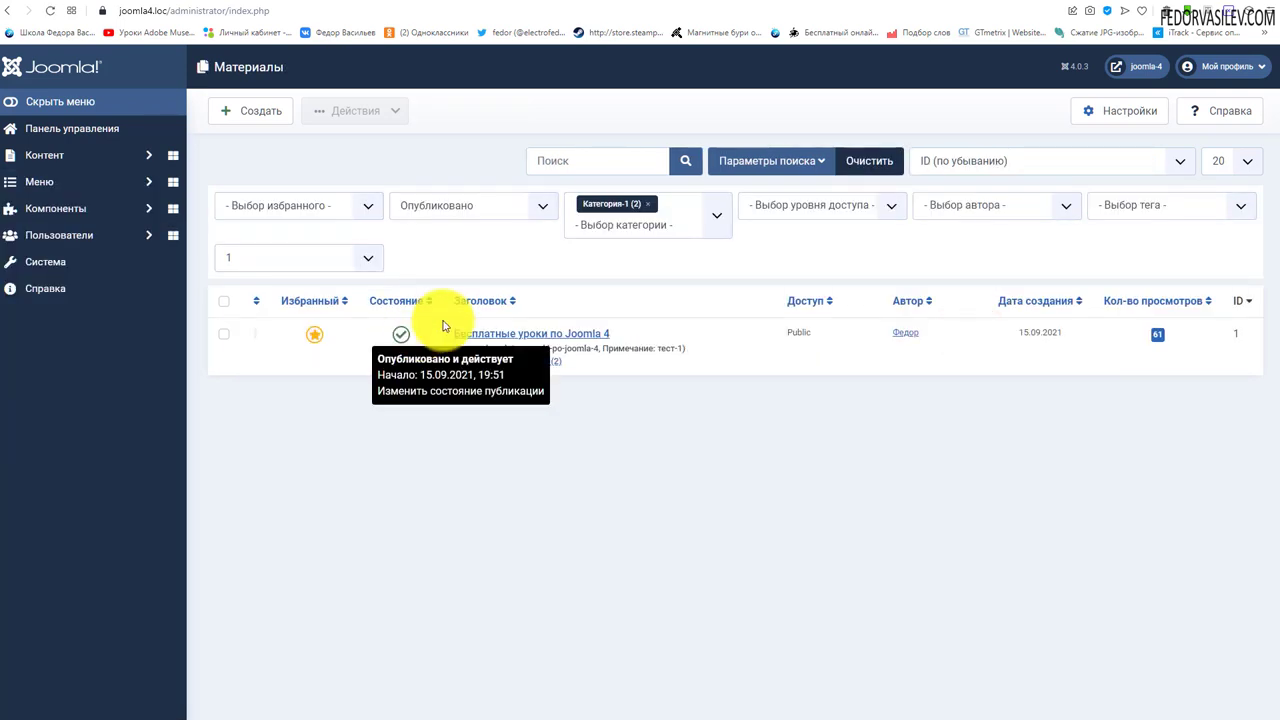
key(alt+Left)
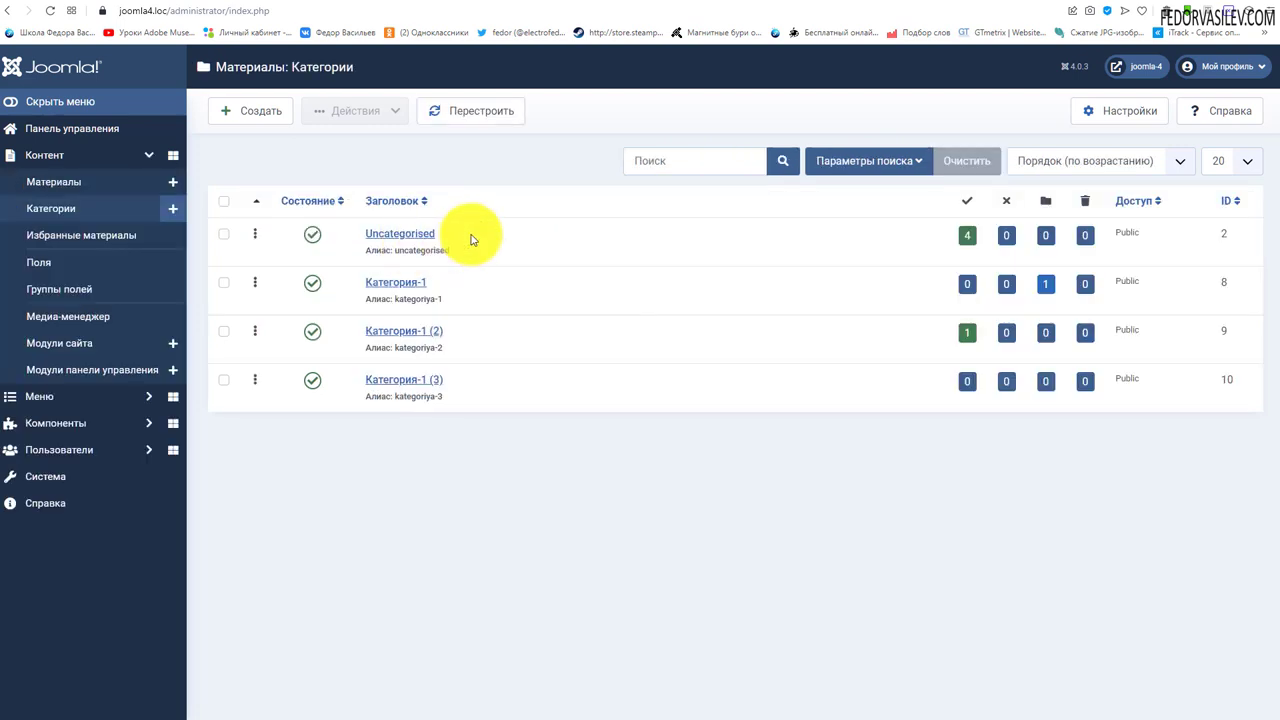
click(967, 238)
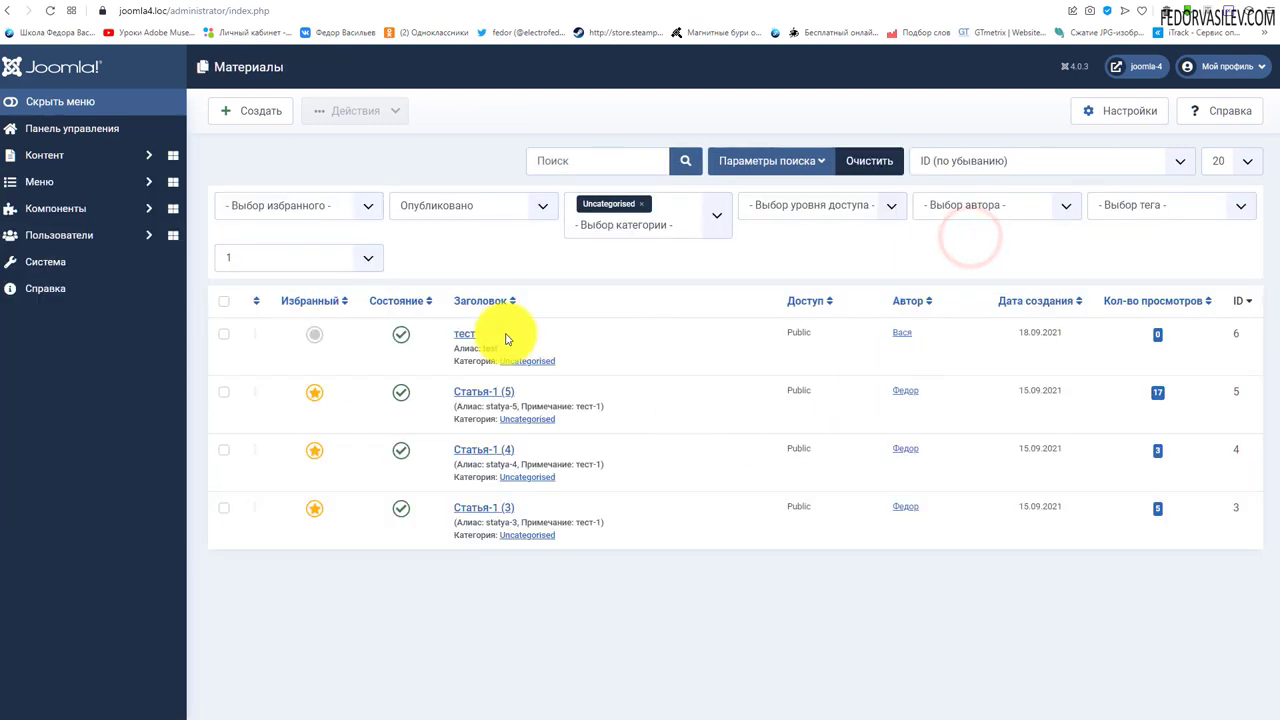
Return to the site's "Статьи" page and check the category of each entry in the "Список материалов" module.
click(218, 5)
scroll(519, 481, up, 3)
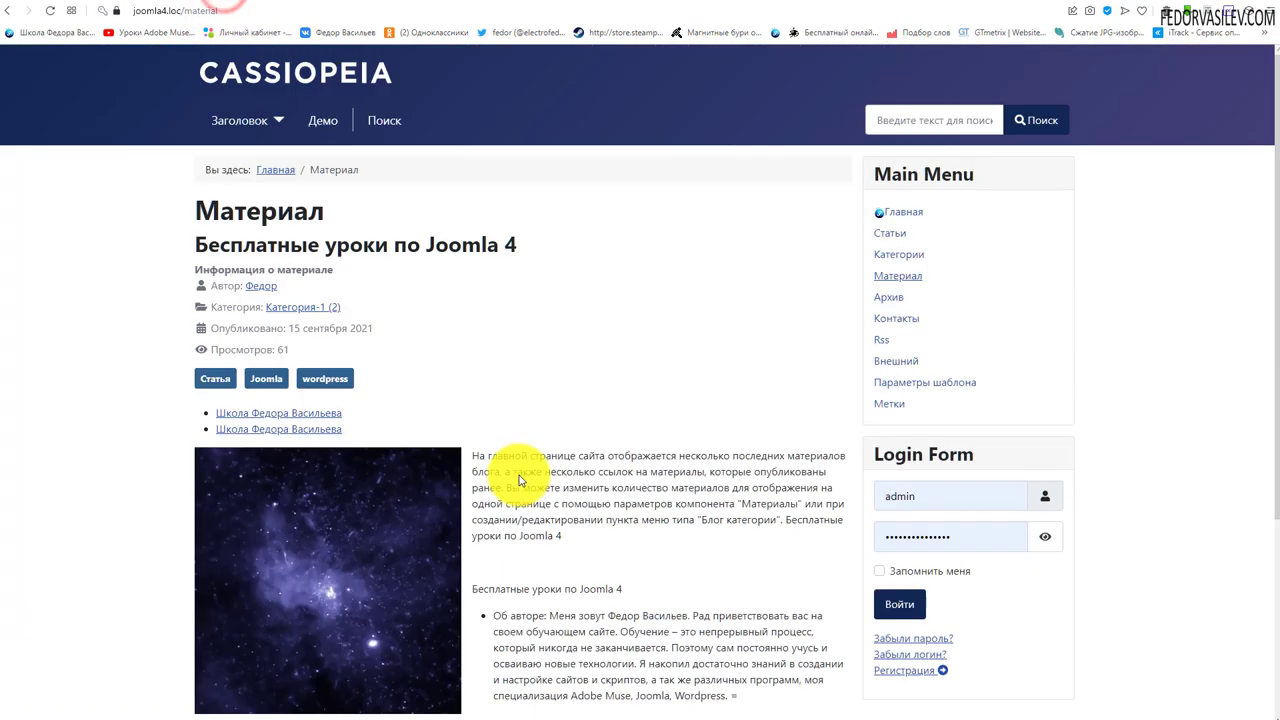
click(890, 233)
scroll(538, 356, down, 15)
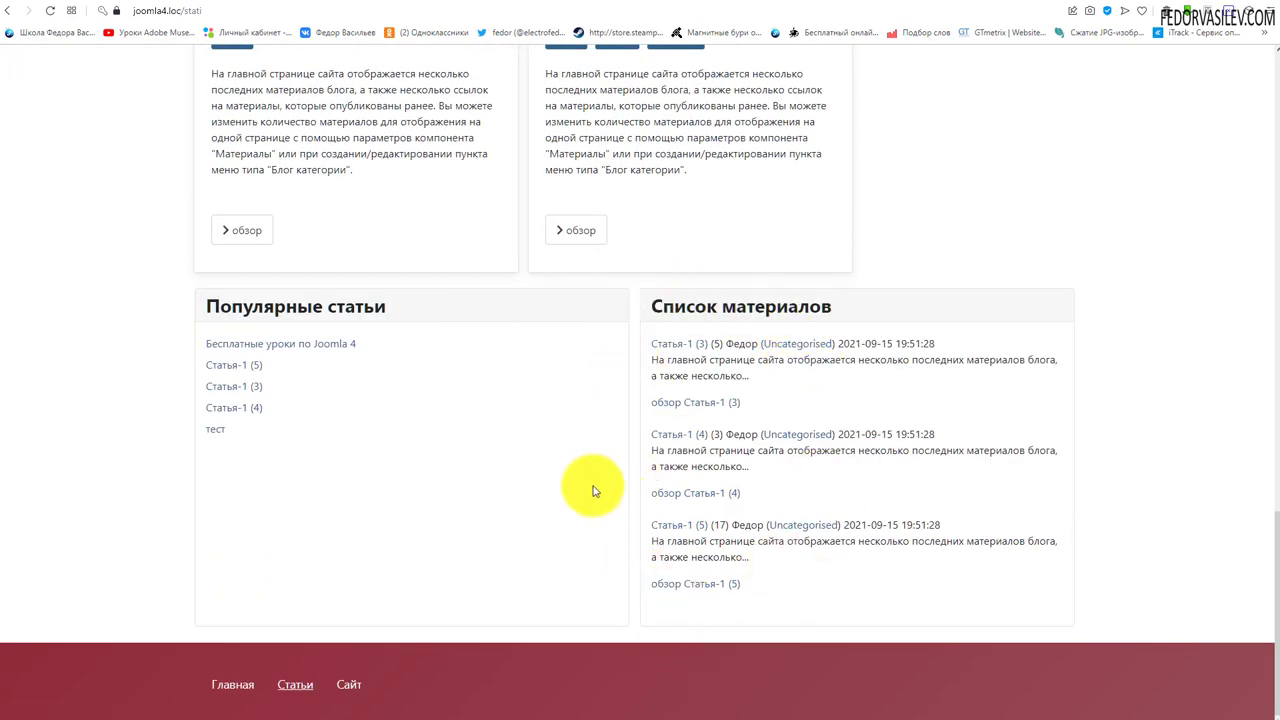
drag(846, 524, 752, 526)
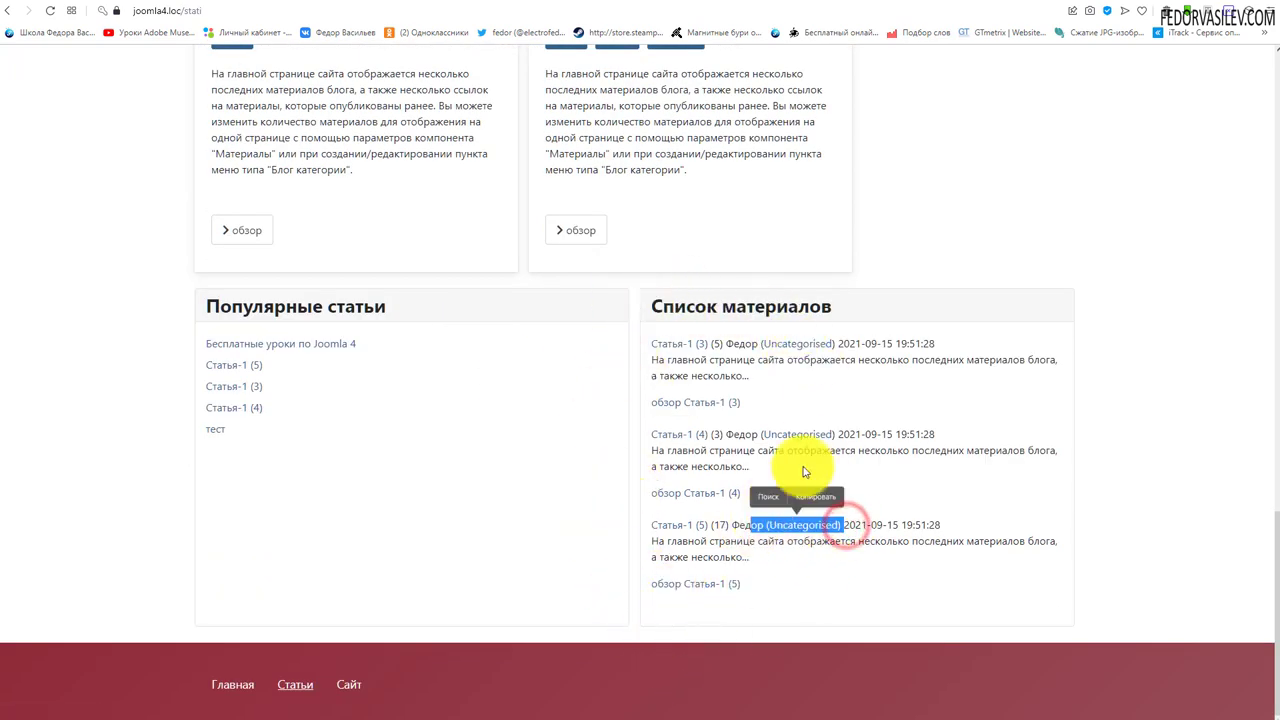
drag(843, 434, 758, 434)
drag(838, 344, 745, 344)
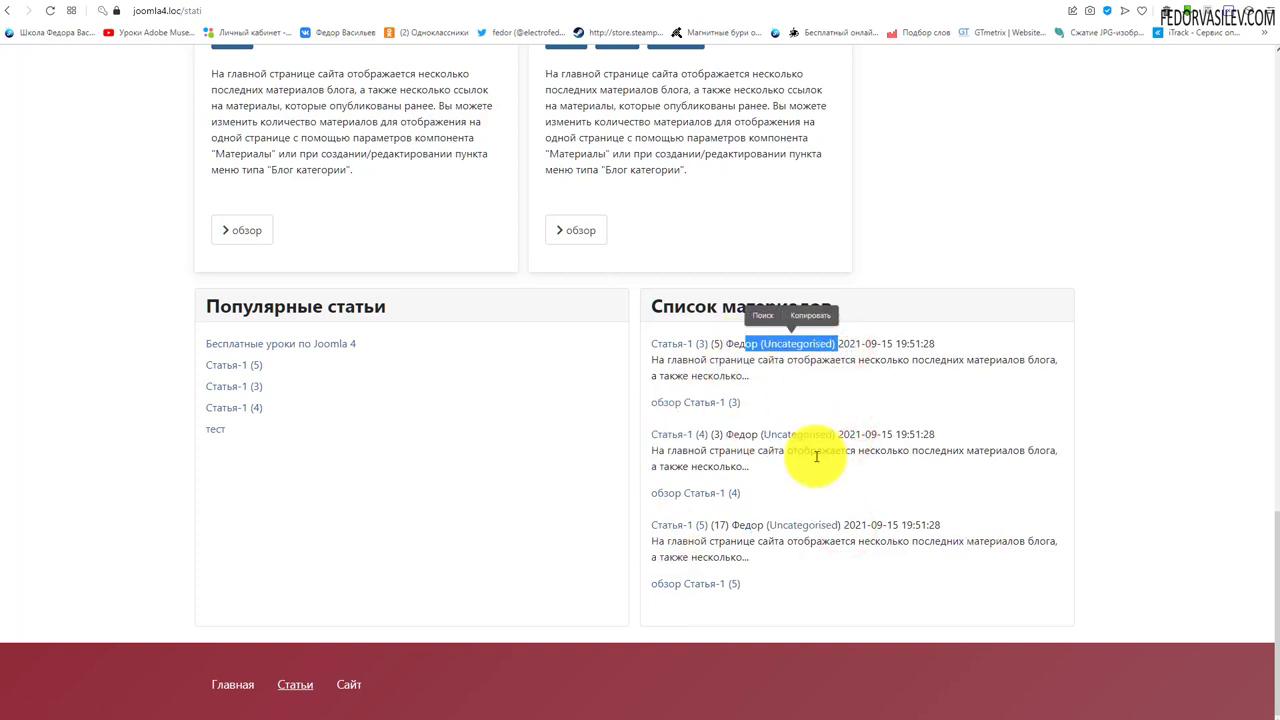
click(1019, 408)
scroll(1033, 650, up, 1)
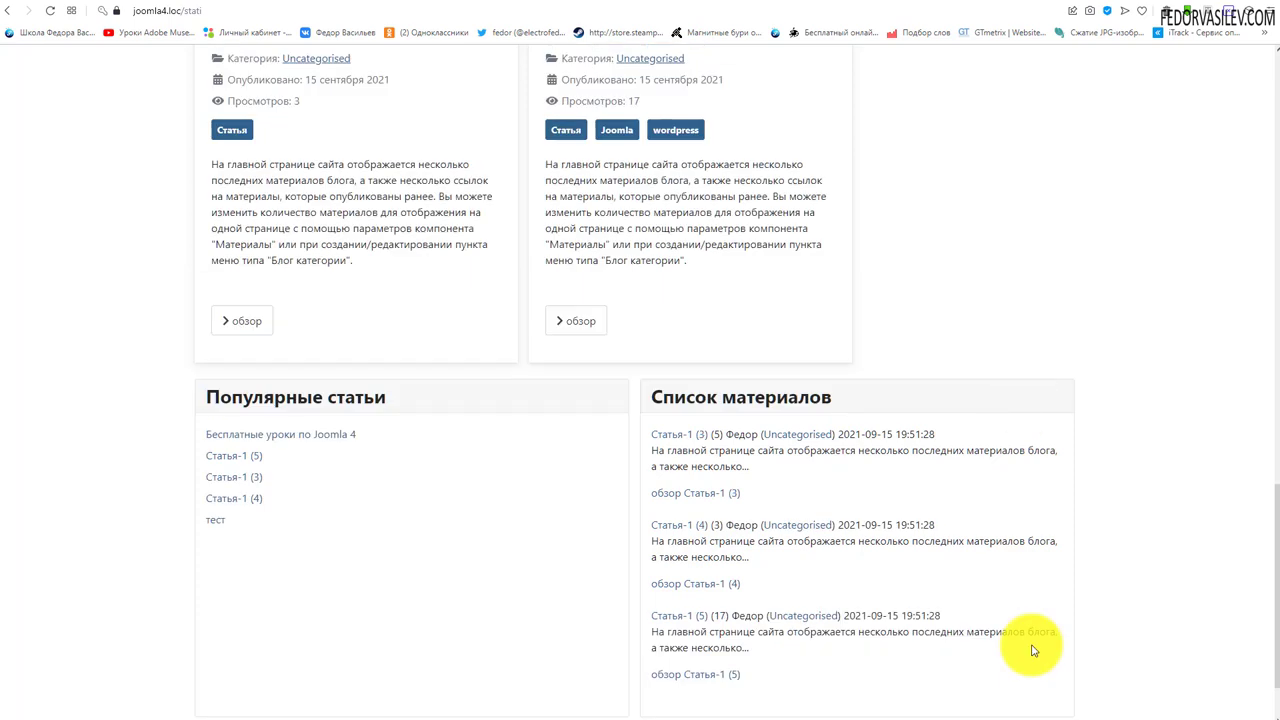
scroll(1033, 650, down, 1)
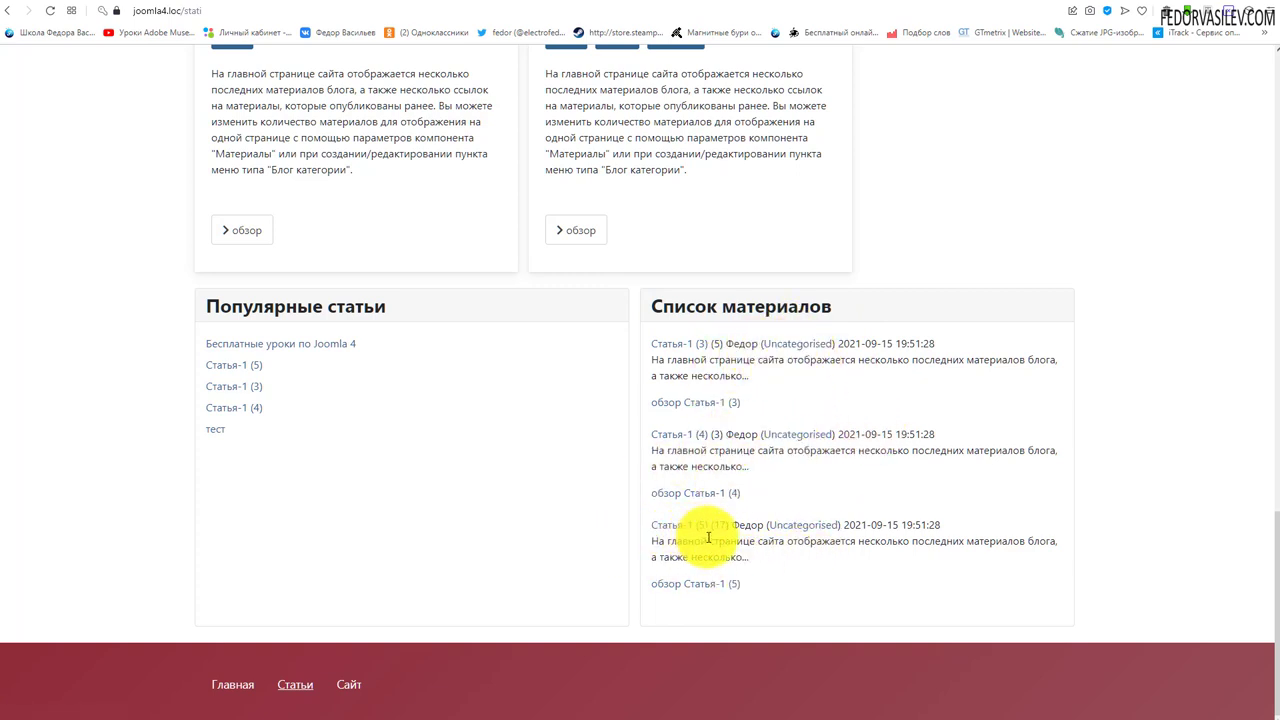
Look up the ID of the article "Статья-1 (5)" in the administrator's article list.
drag(660, 537, 652, 531)
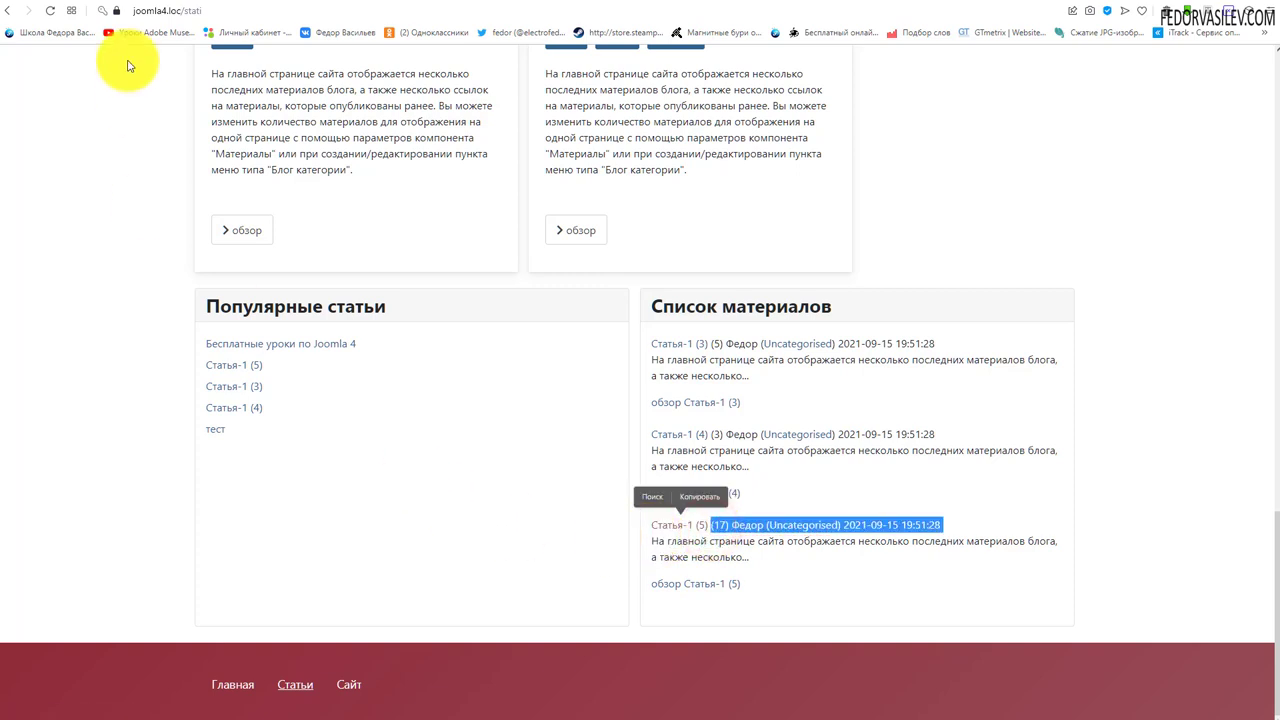
click(110, 8)
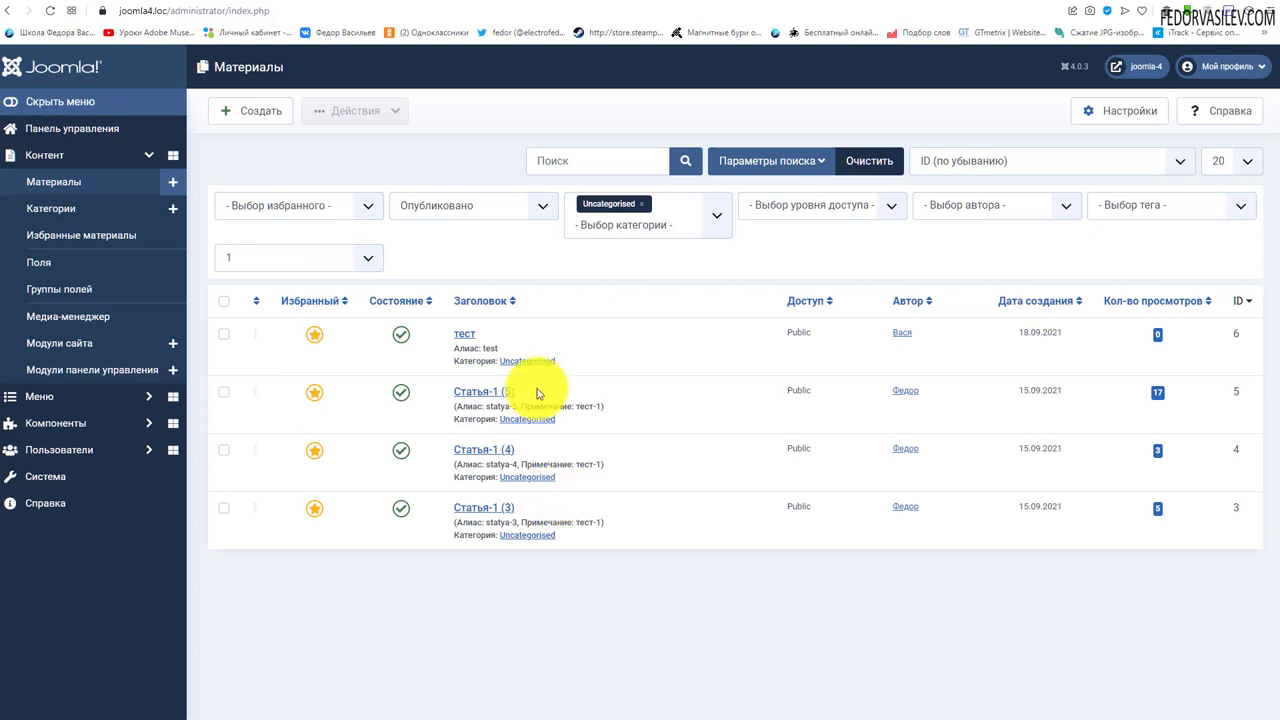
click(751, 677)
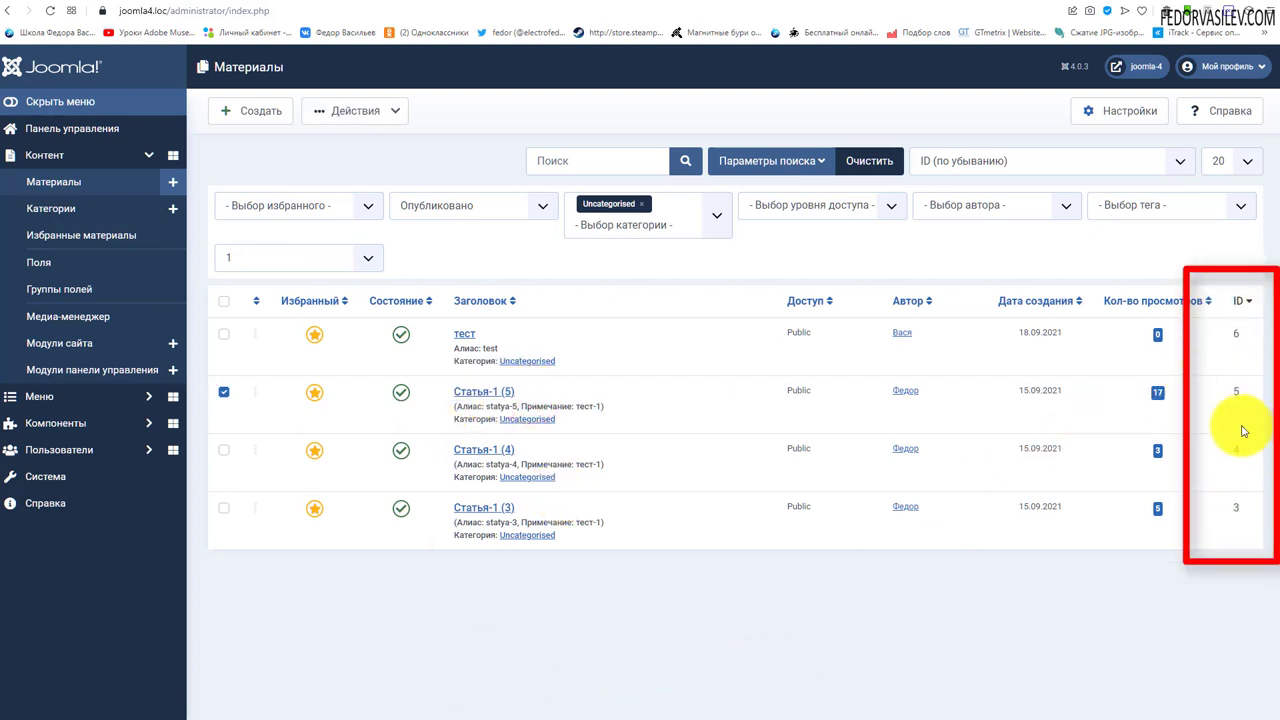
double_click(1236, 392)
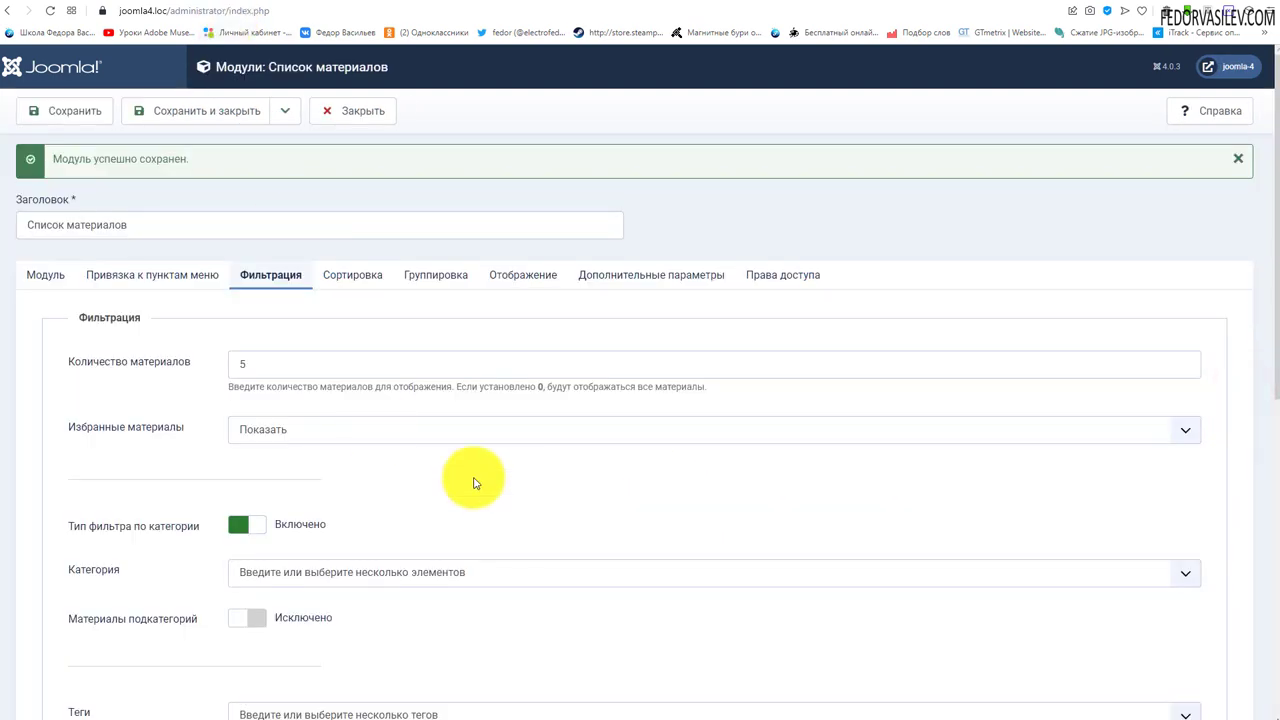
Exclude article ID 5 in the filtering settings of the "Список материалов" module and save the module.
scroll(549, 420, down, 5)
scroll(210, 373, up, 5)
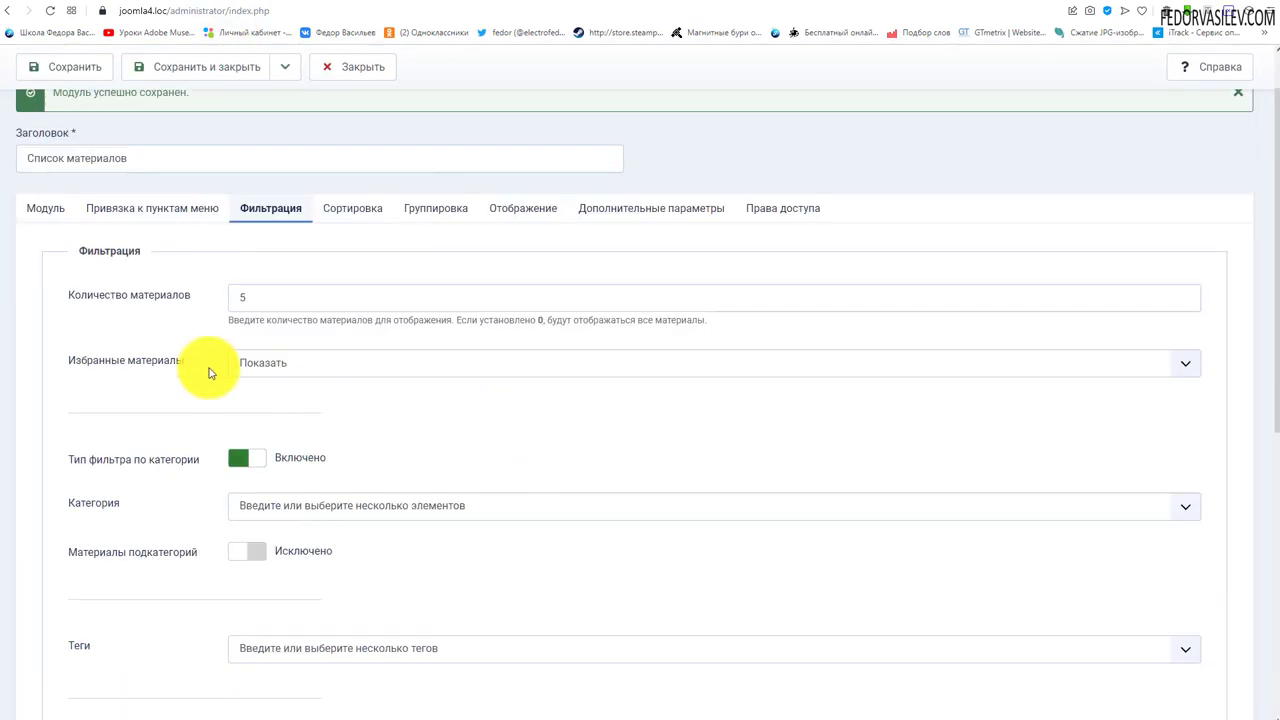
scroll(486, 480, down, 5)
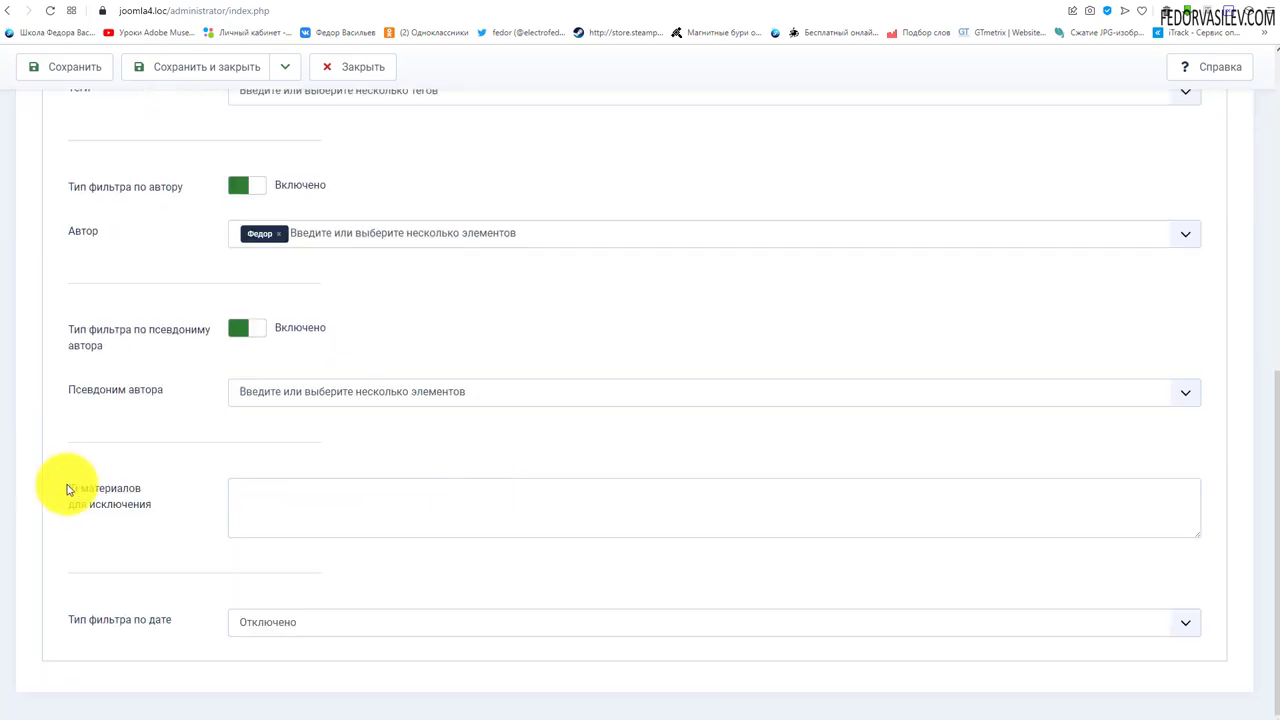
click(400, 510)
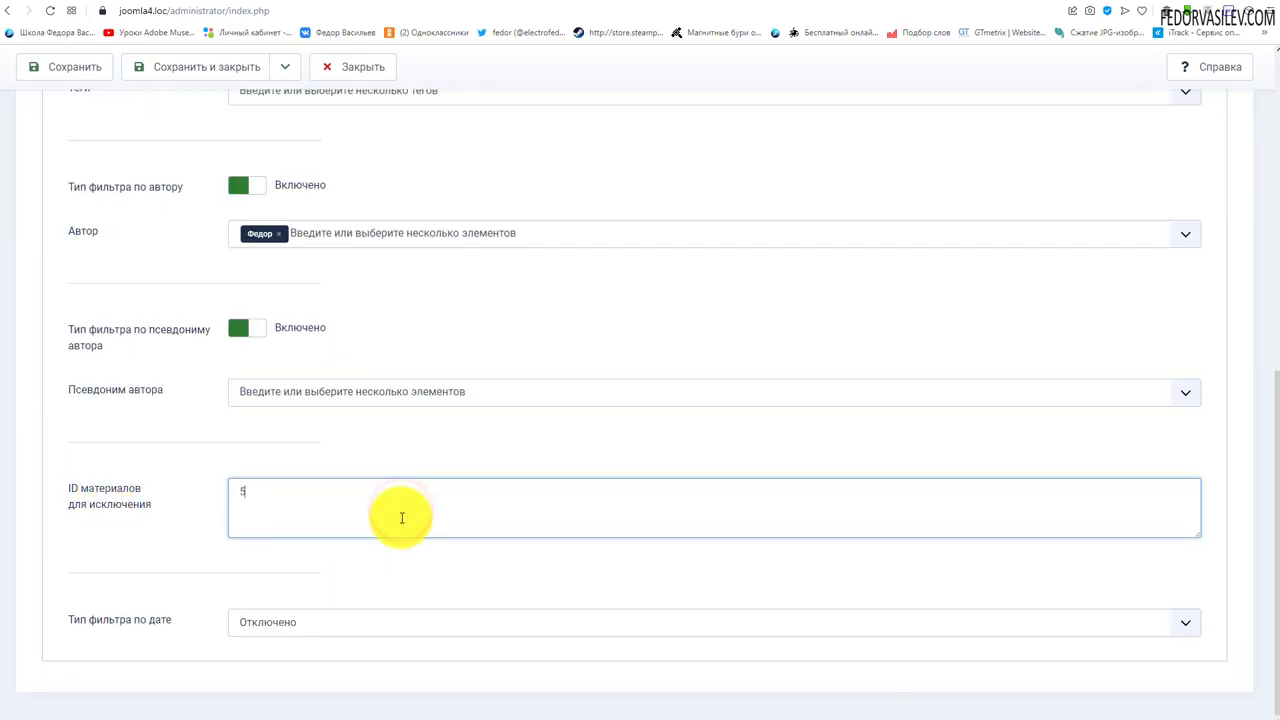
click(70, 66)
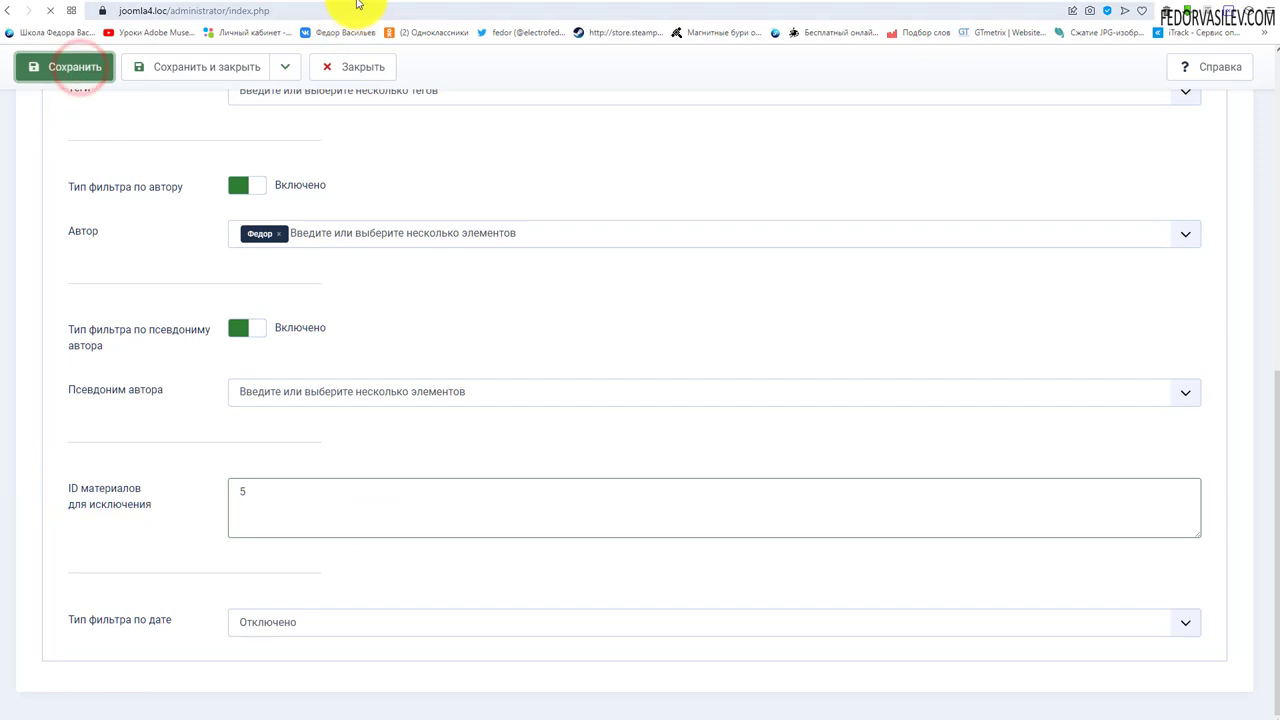
Reload the site's "Статьи" page and check which articles the "Список материалов" module lists.
click(357, 4)
click(551, 531)
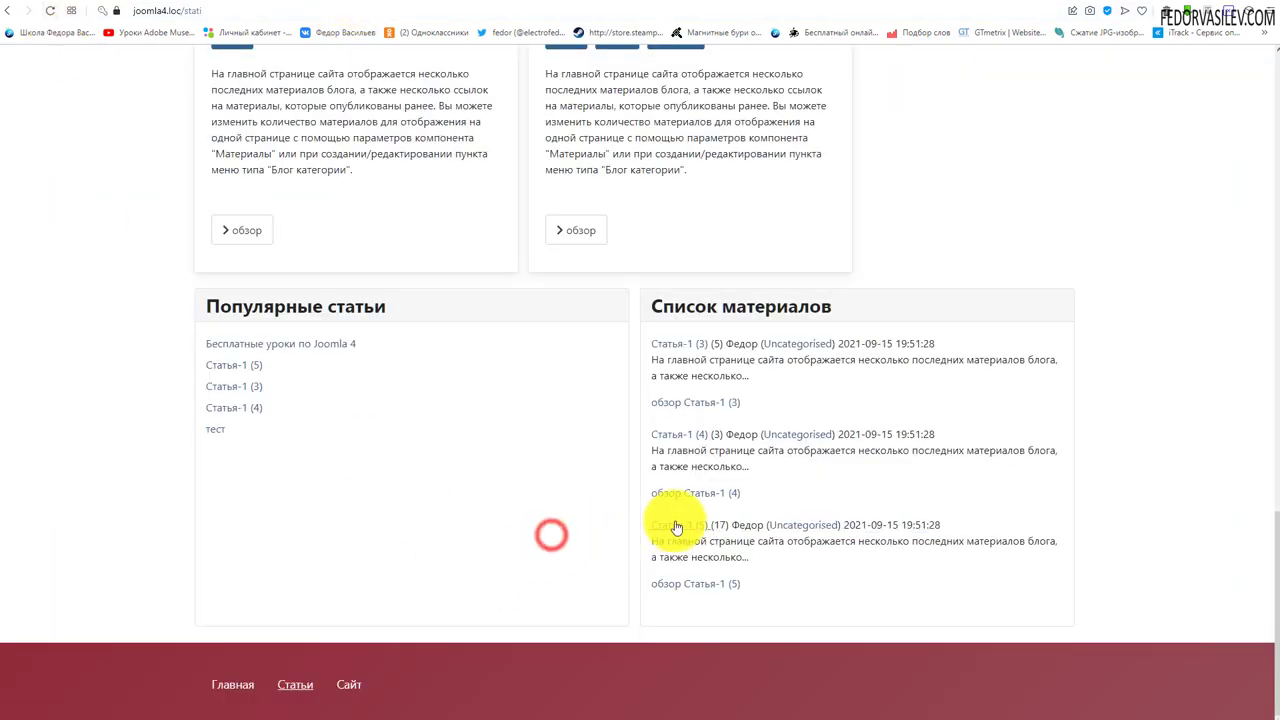
drag(712, 524, 671, 524)
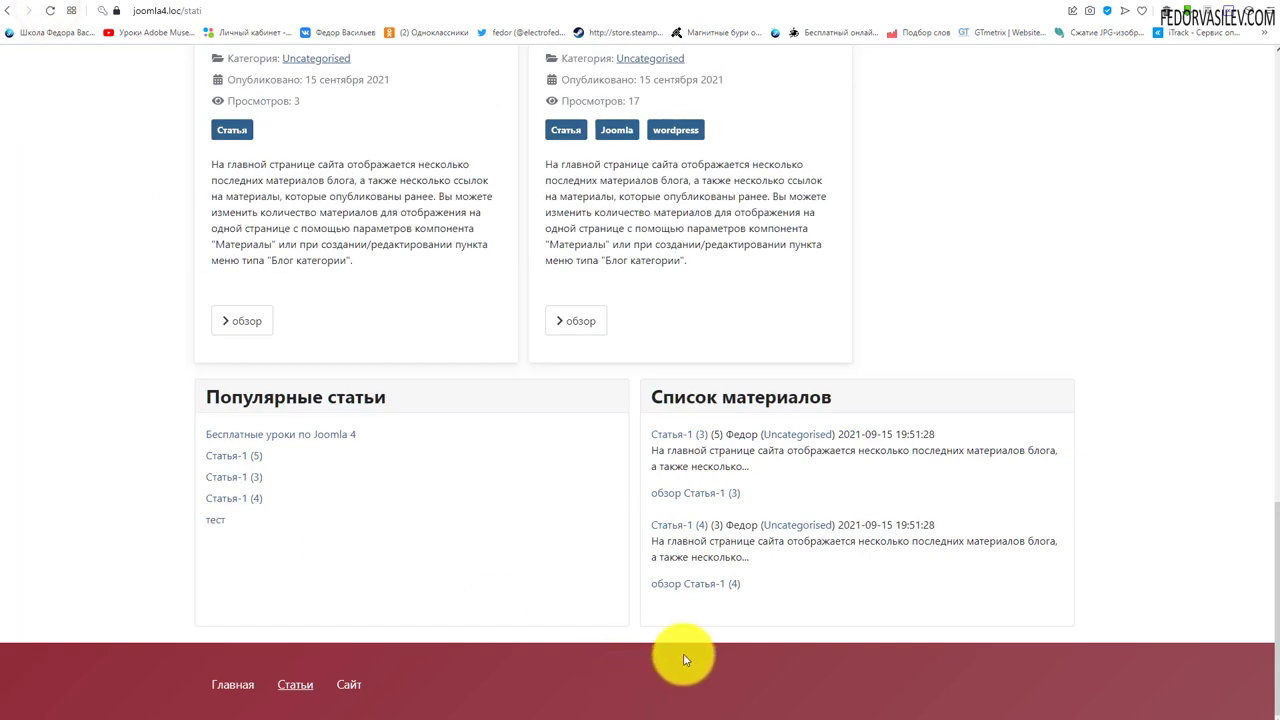
drag(783, 594, 639, 429)
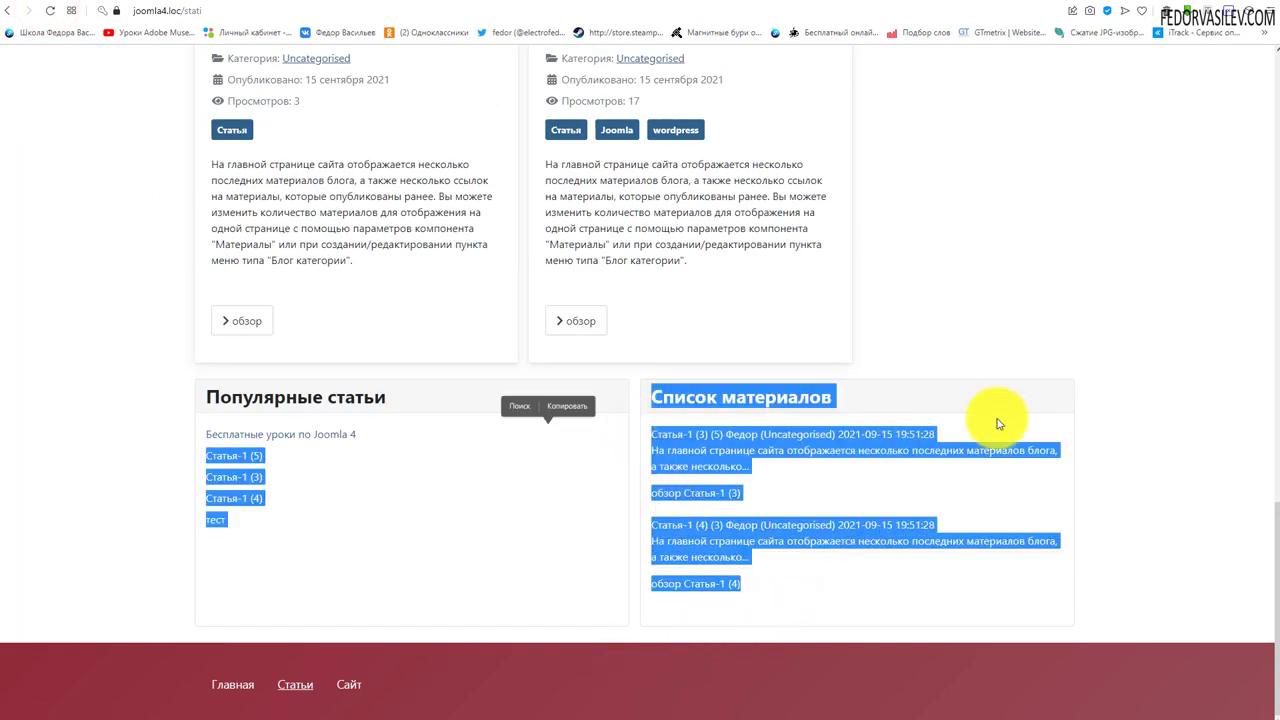
click(1071, 309)
Switch to the administrator's module type selection and look through the available site module types.
key(ctrl+Tab)
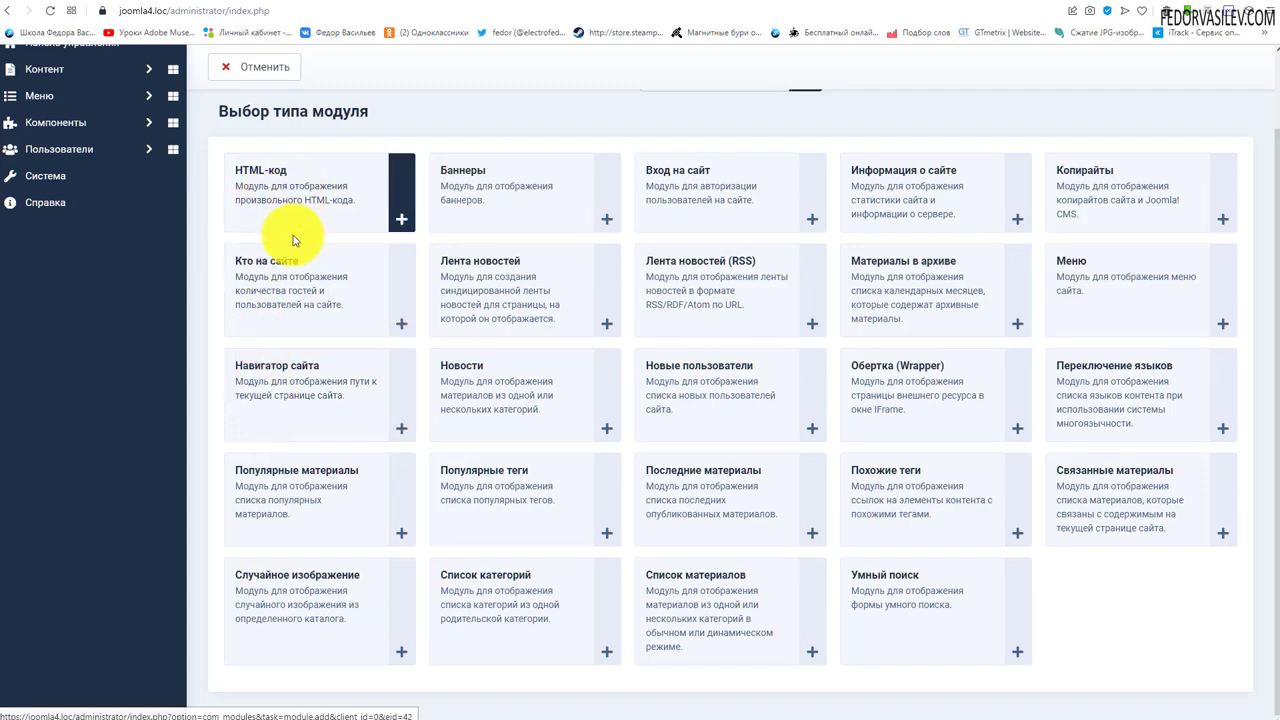
scroll(293, 240, up, 2)
scroll(293, 240, down, 2)
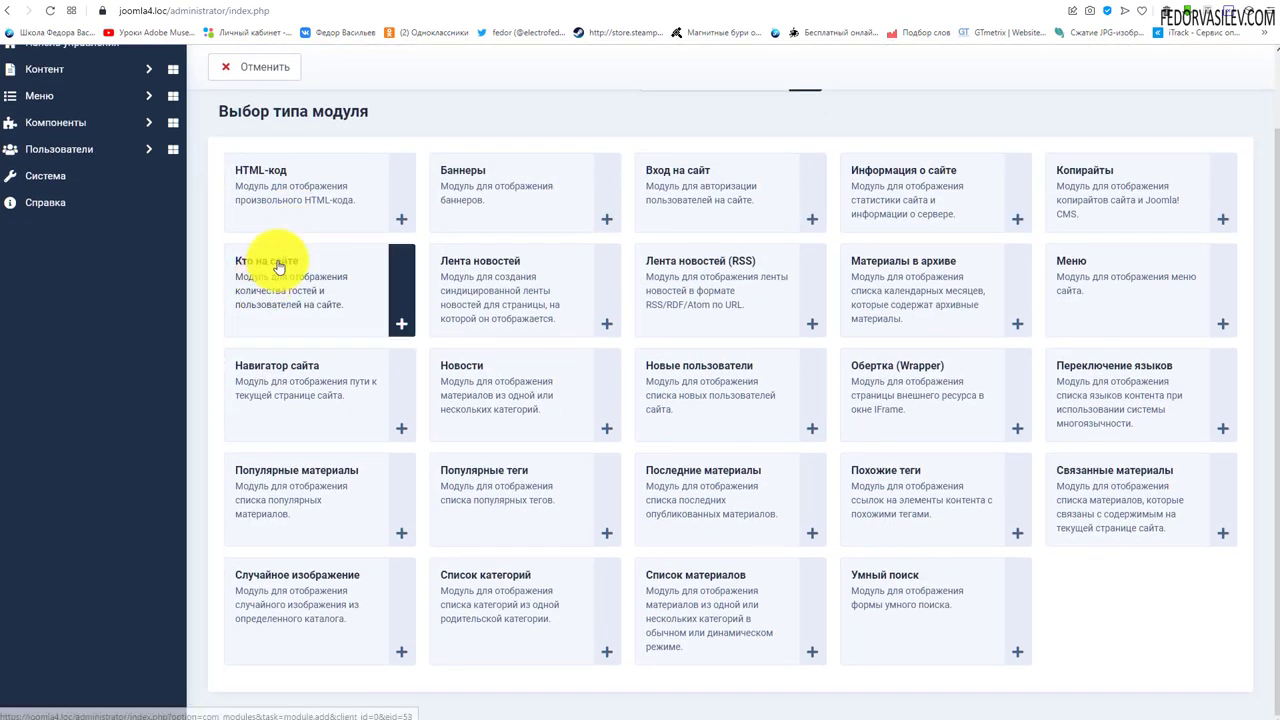
scroll(571, 166, up, 2)
scroll(586, 177, down, 2)
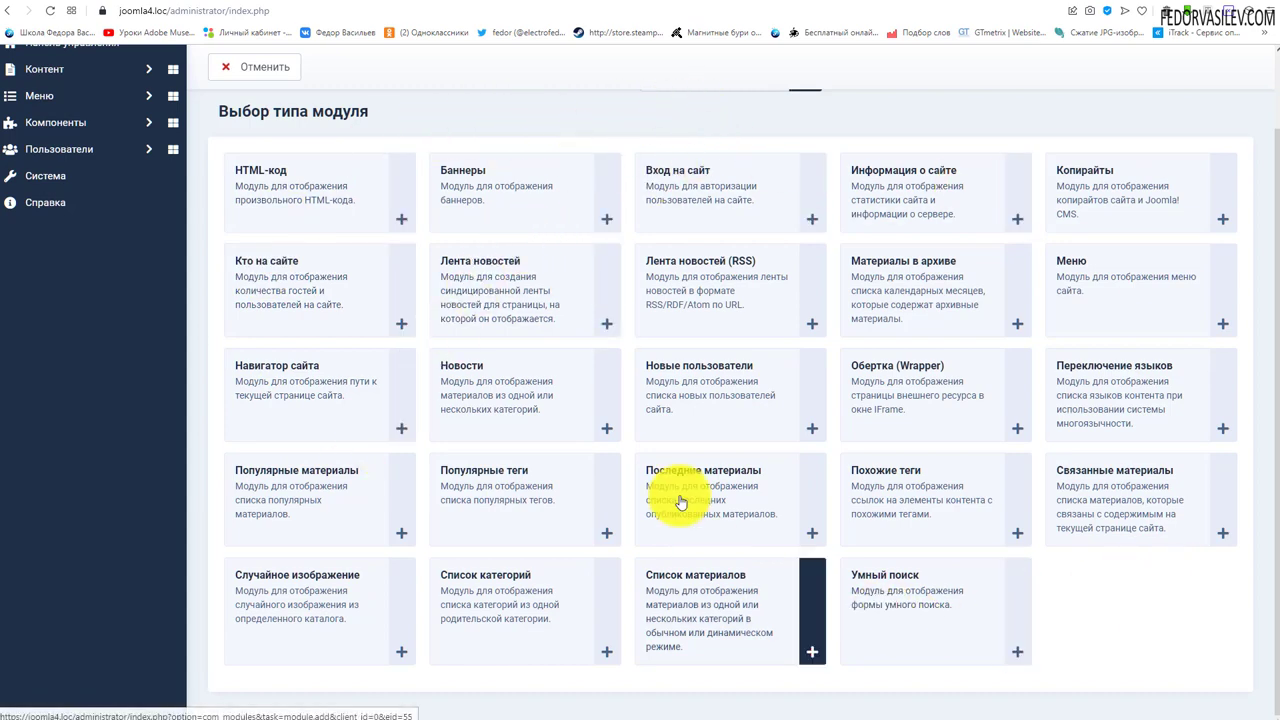
scroll(671, 500, up, 1)
scroll(700, 220, down, 1)
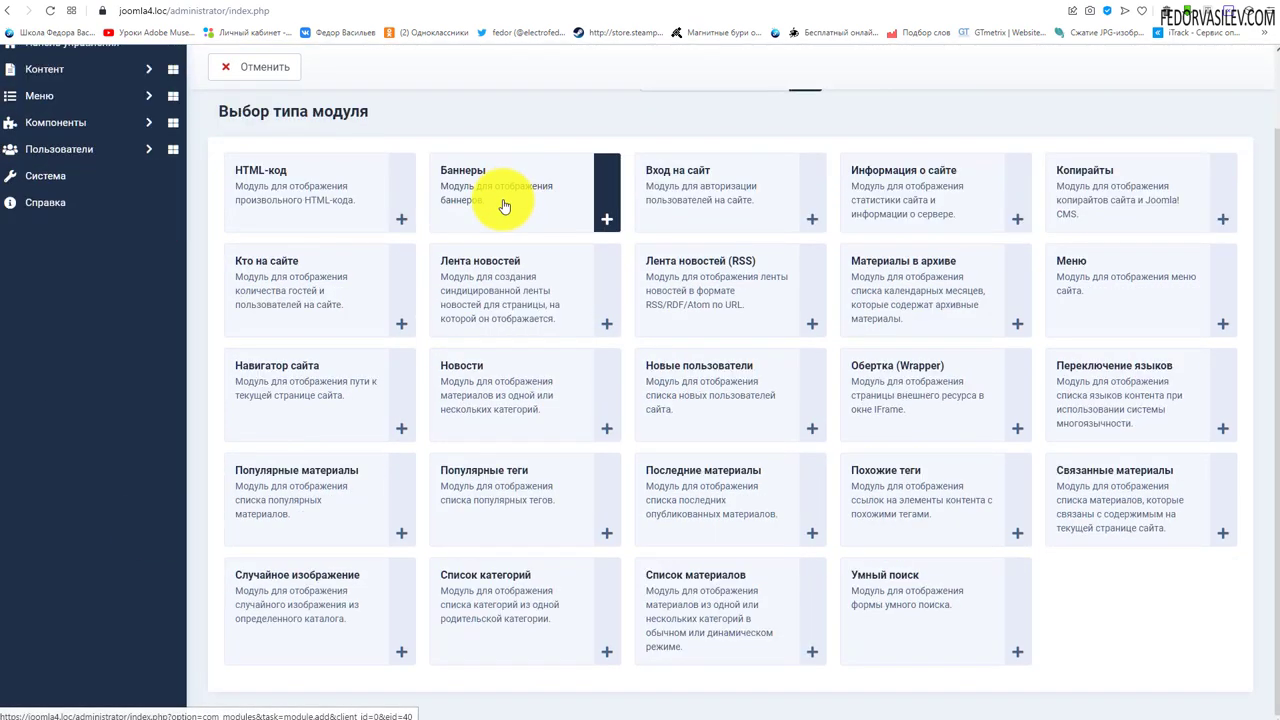